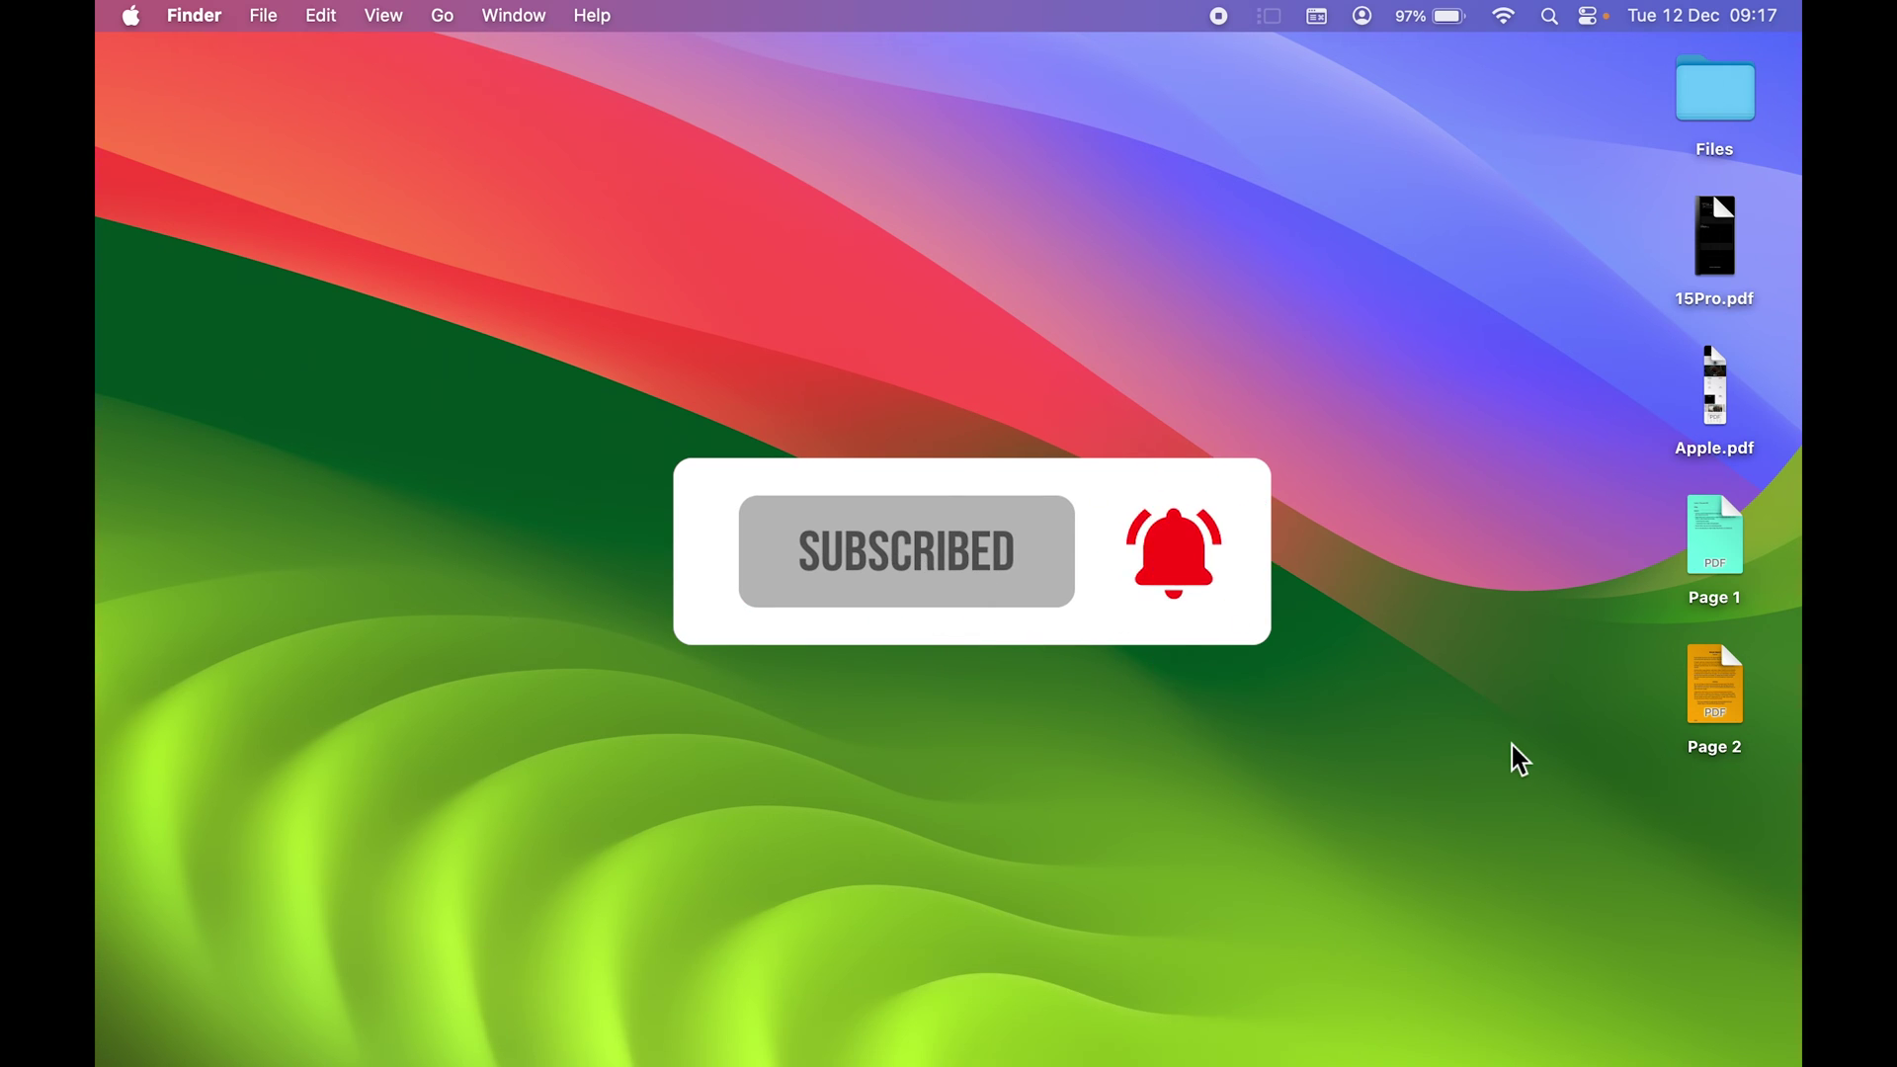
Look at the contents of the Page 1 and Page 2 desktop files in Quick Look, closing each preview
{"action": "mouse_move", "coordinate": [1720, 254]}
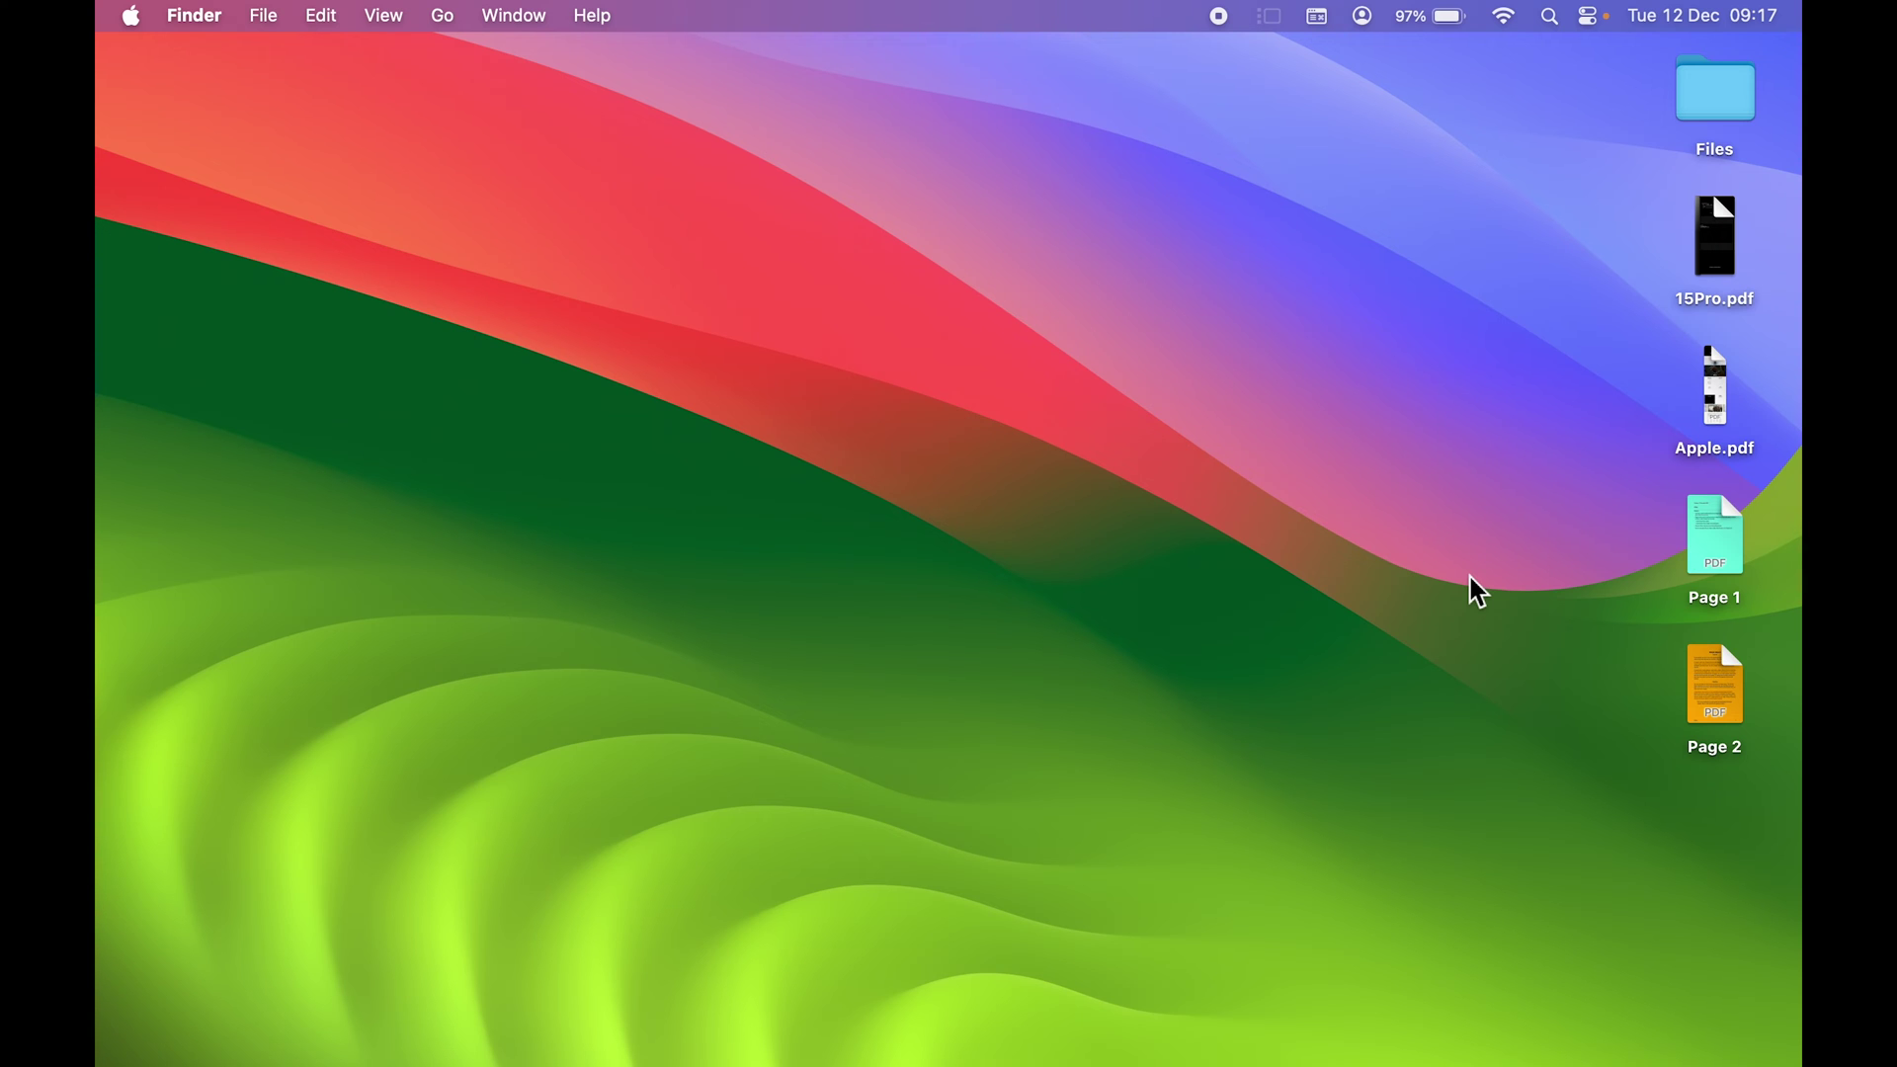
{"action": "left_click", "coordinate": [1720, 609]}
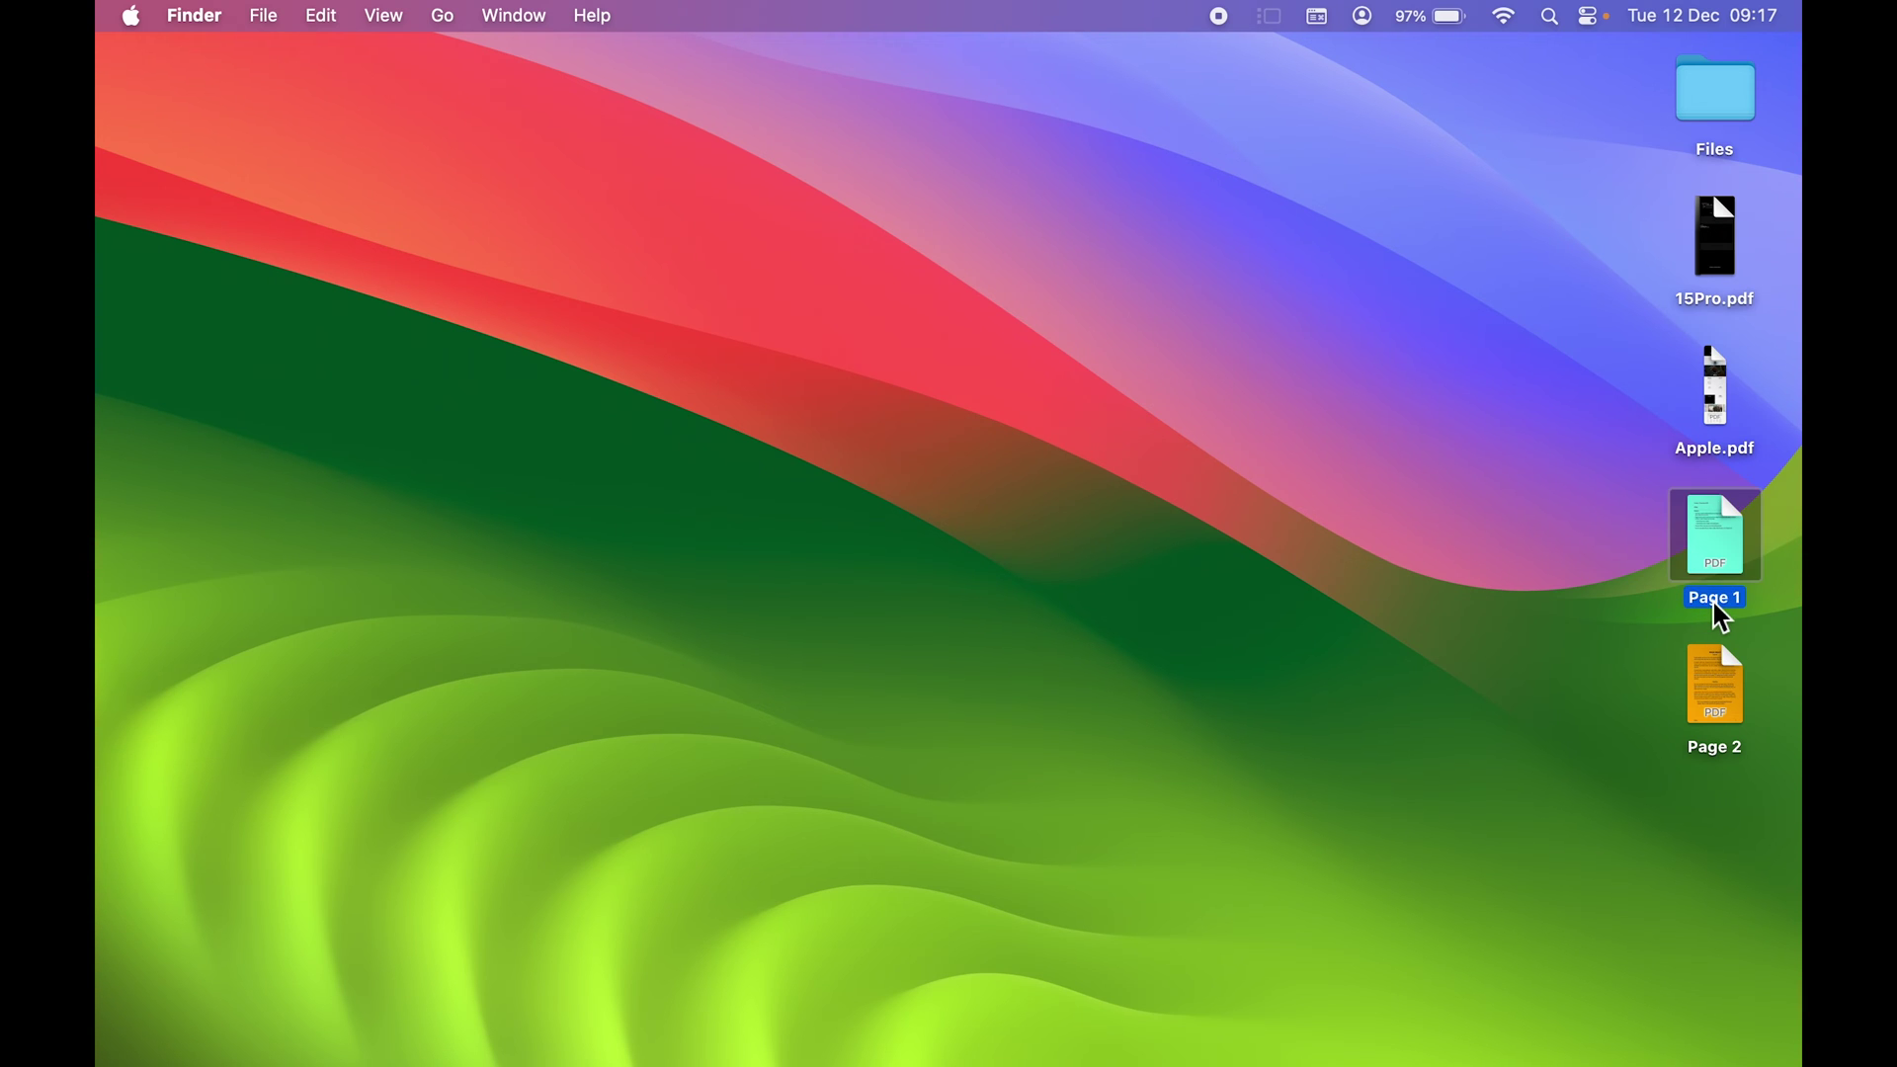
{"action": "key", "text": "space"}
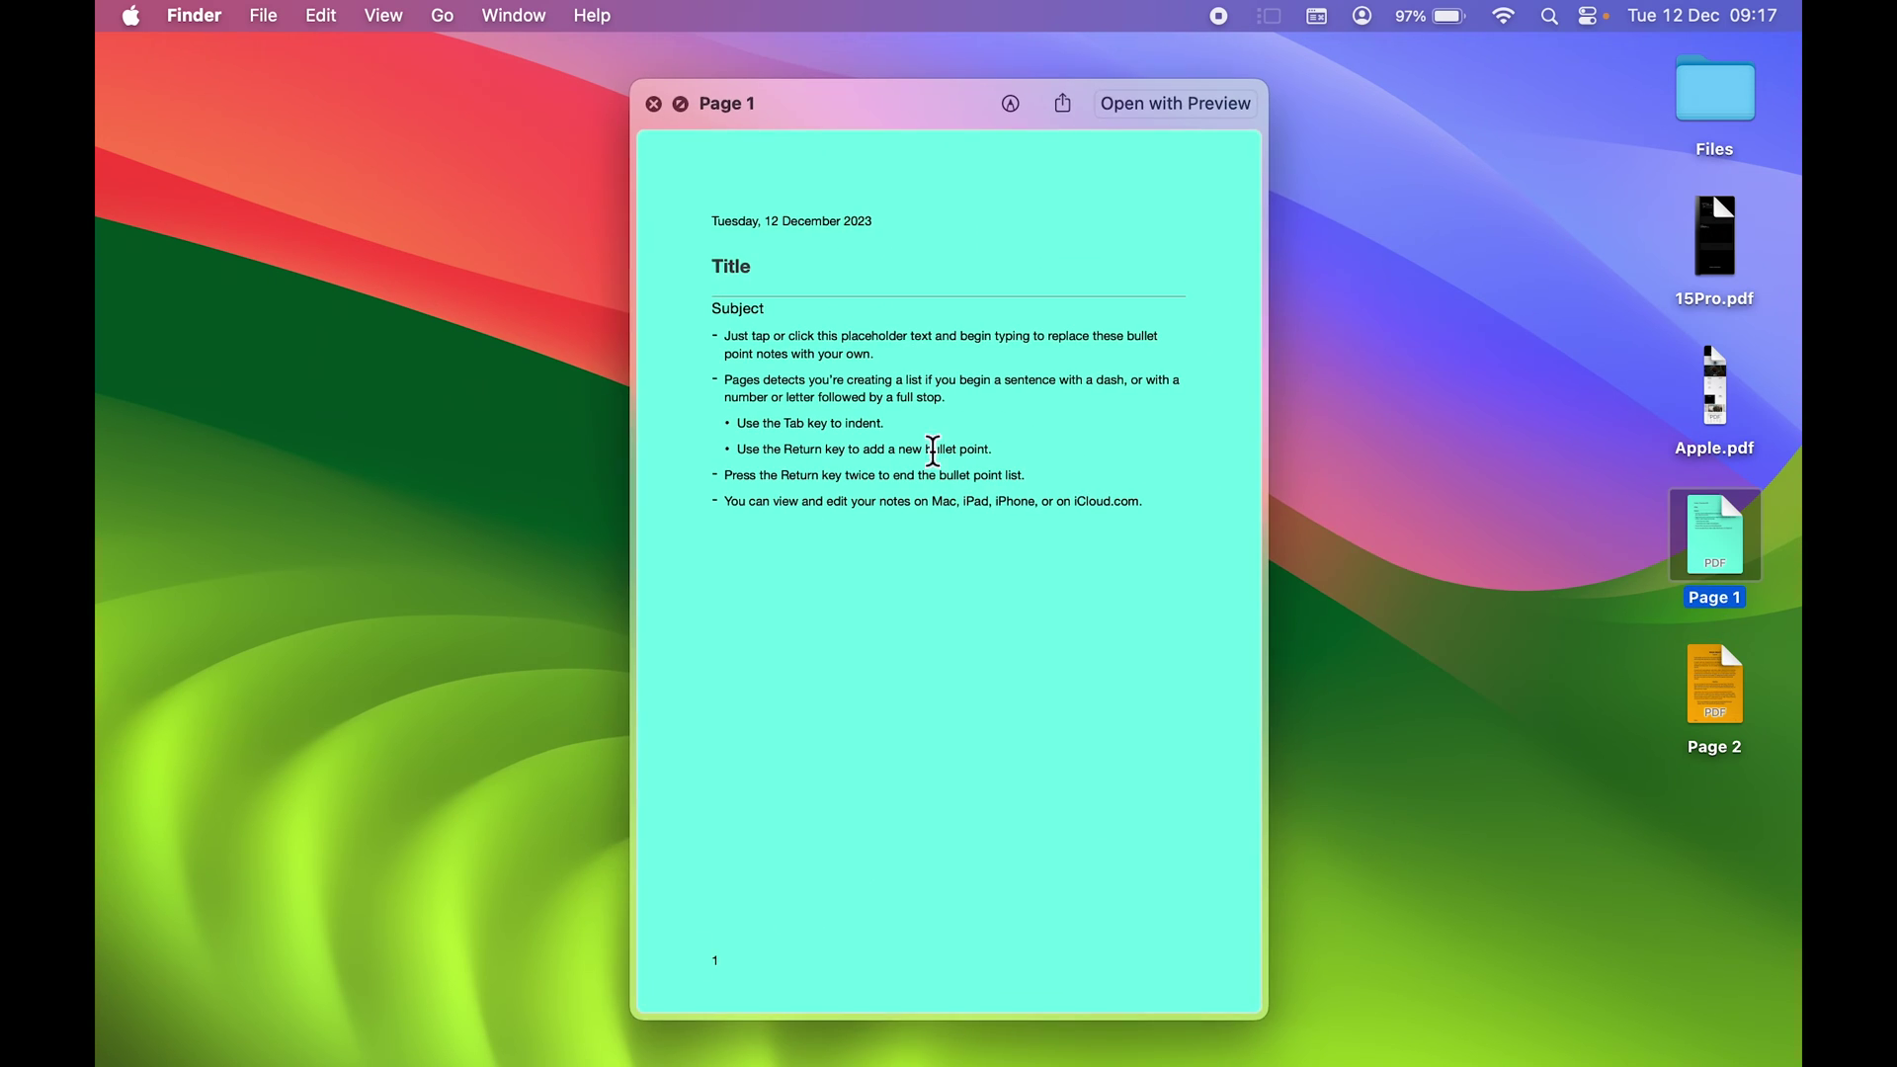
{"action": "key", "text": "space"}
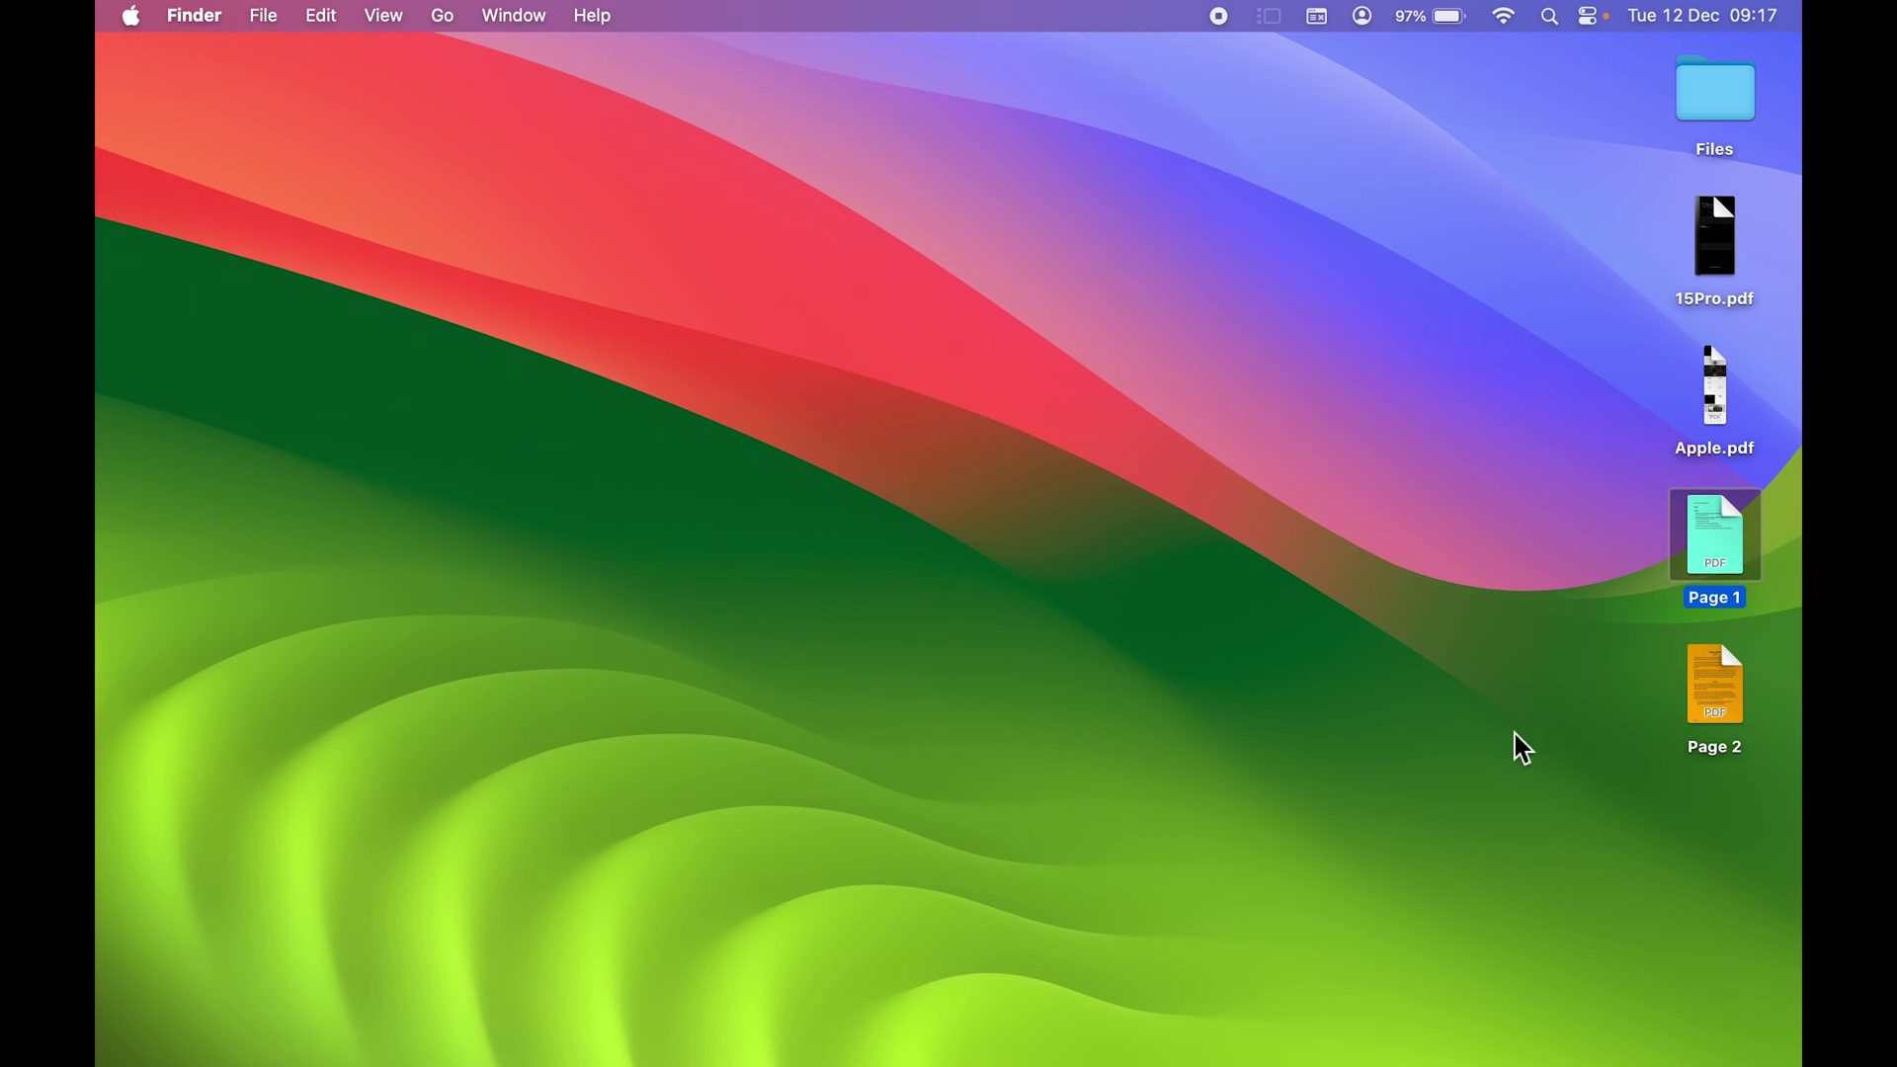
{"action": "left_click", "coordinate": [1719, 756]}
{"action": "key", "text": "space"}
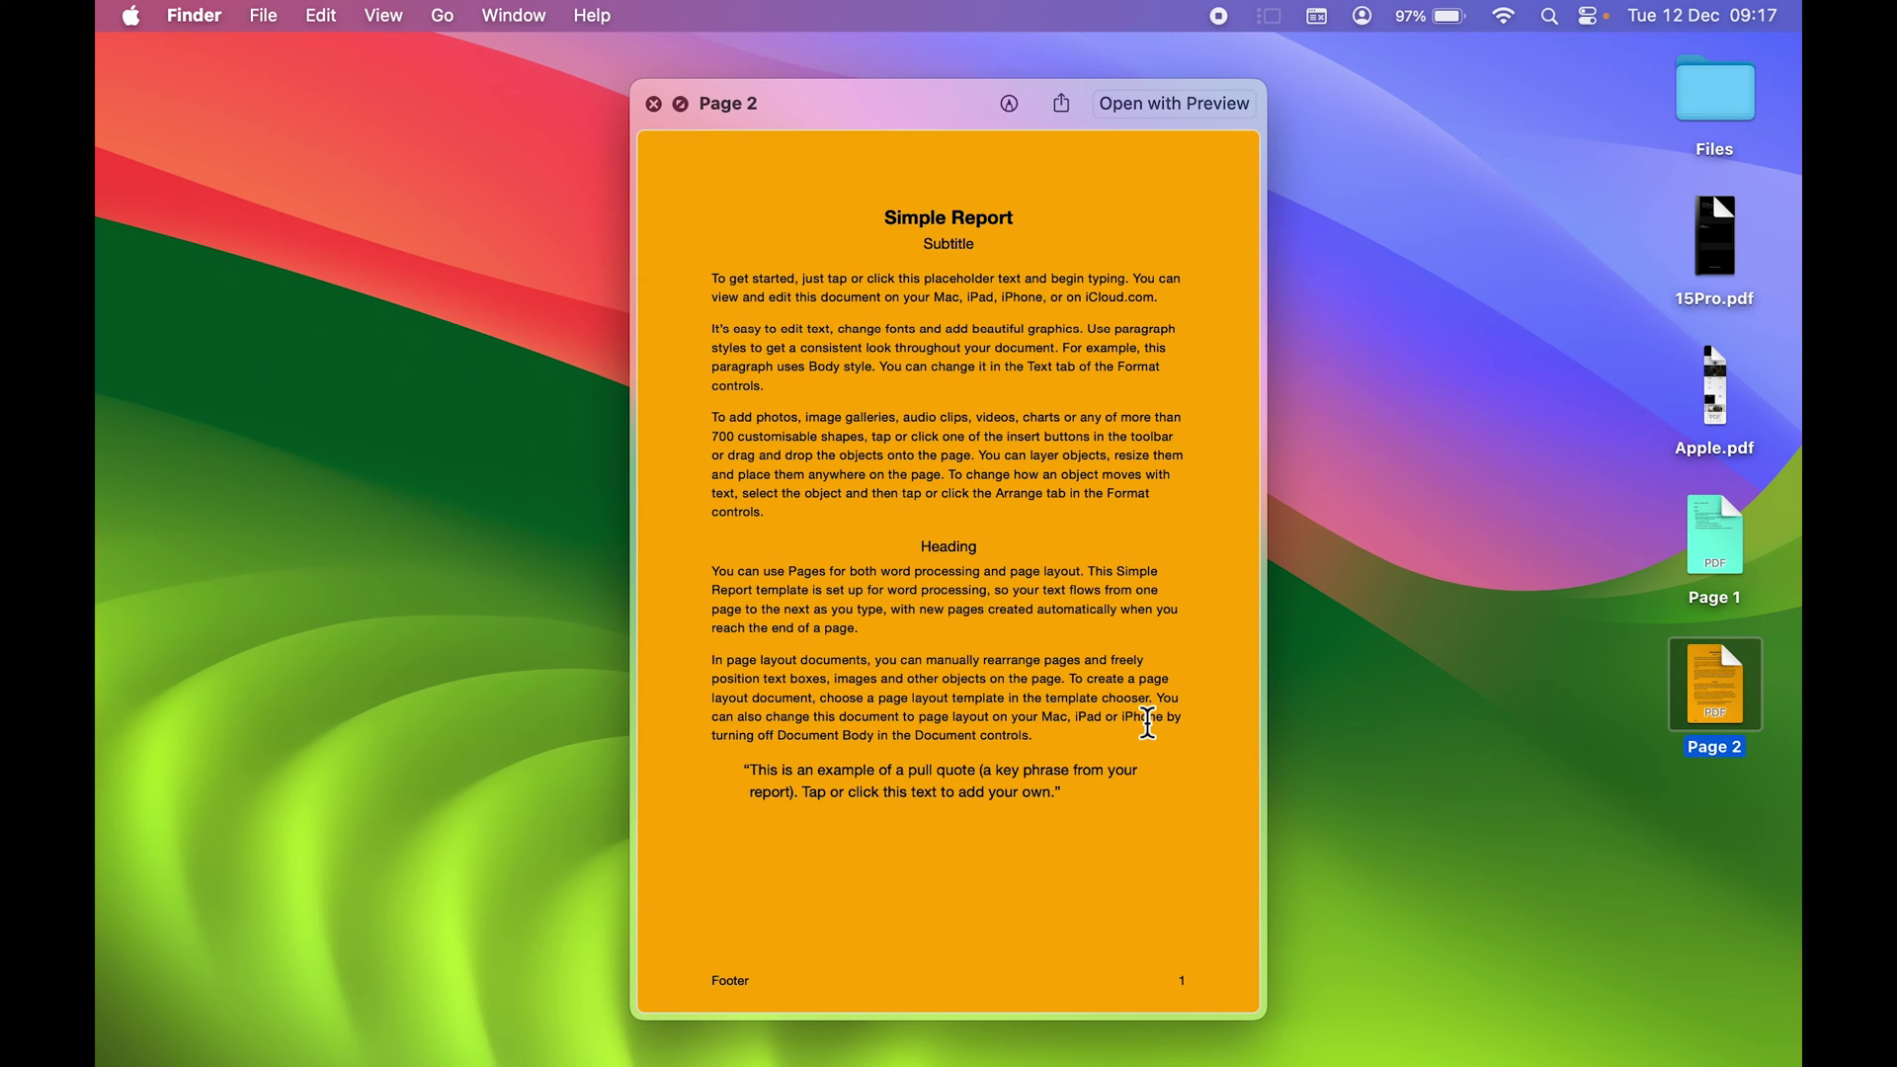
{"action": "left_click", "coordinate": [1467, 747]}
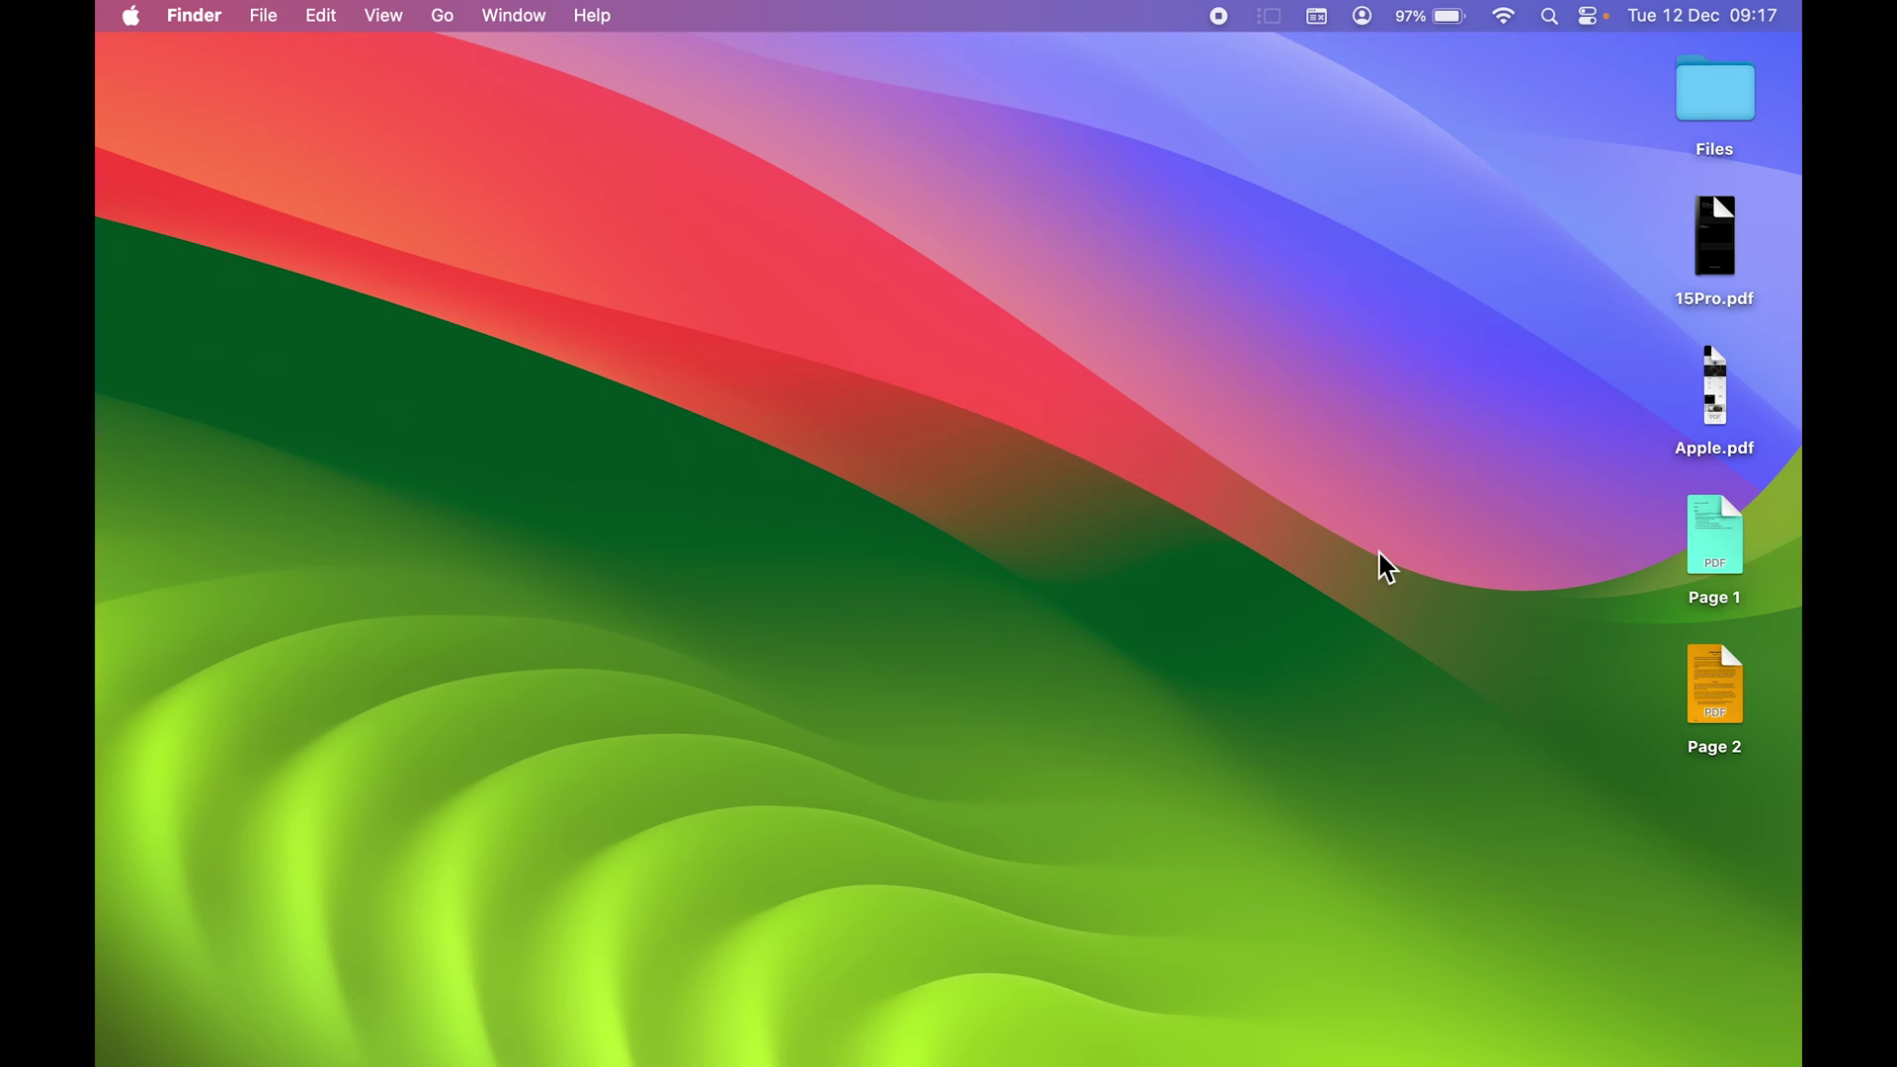
Search Launchpad for the Preview app
{"action": "mouse_move", "coordinate": [1397, 1062]}
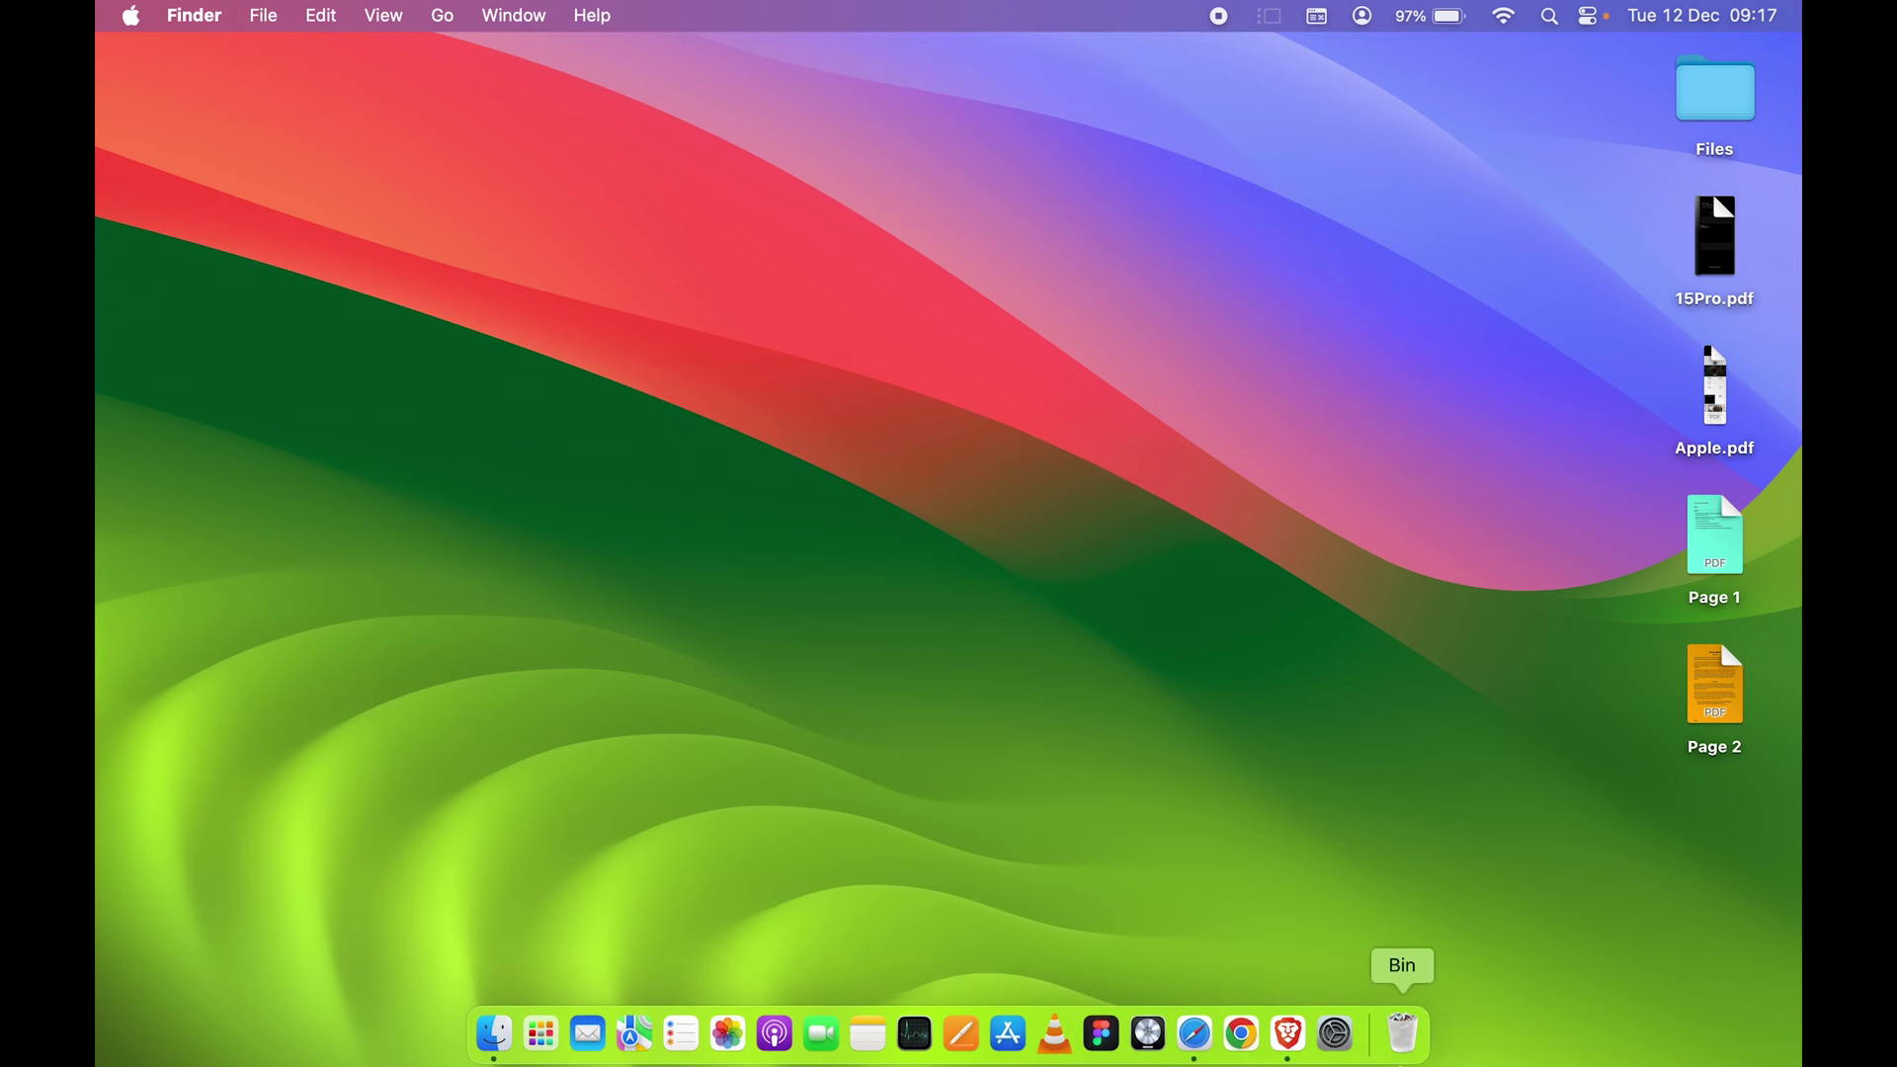
{"action": "left_click", "coordinate": [542, 1030]}
{"action": "type", "text": "p"}
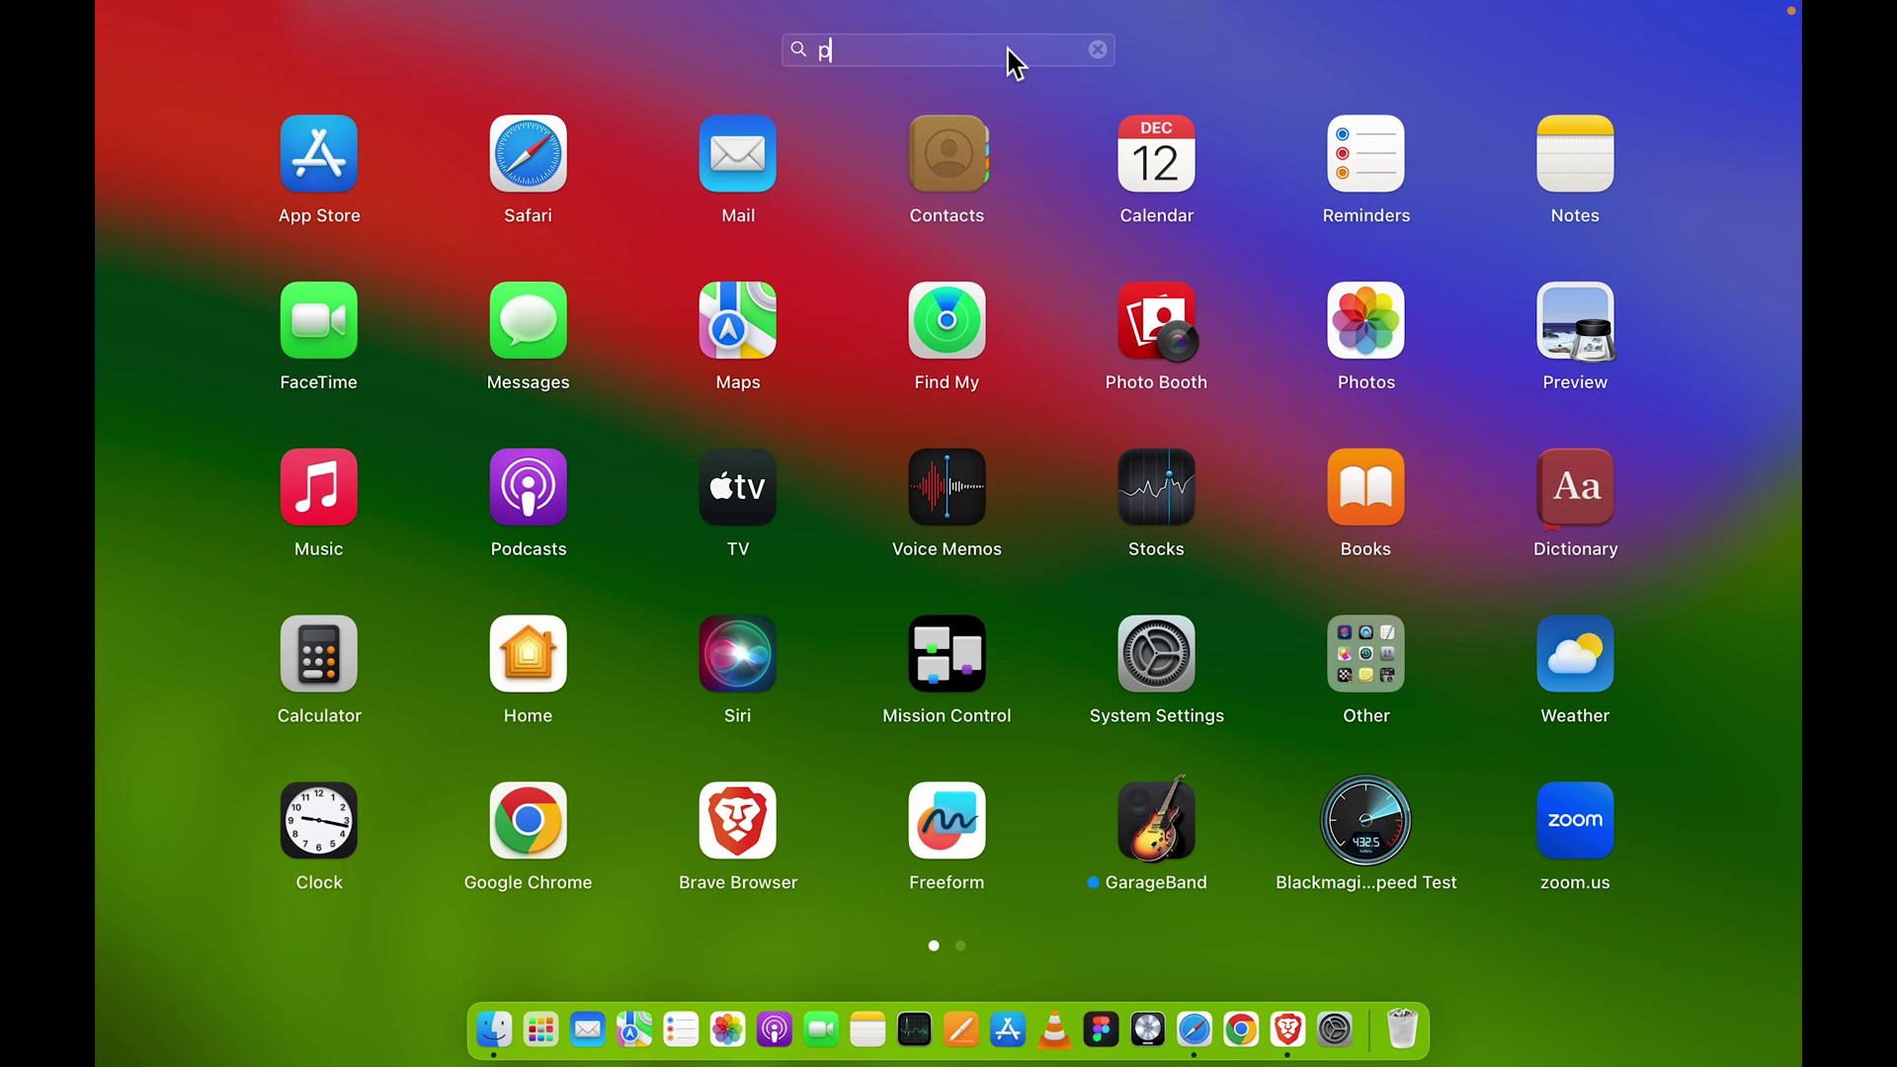
{"action": "type", "text": "revi"}
{"action": "left_click", "coordinate": [956, 194]}
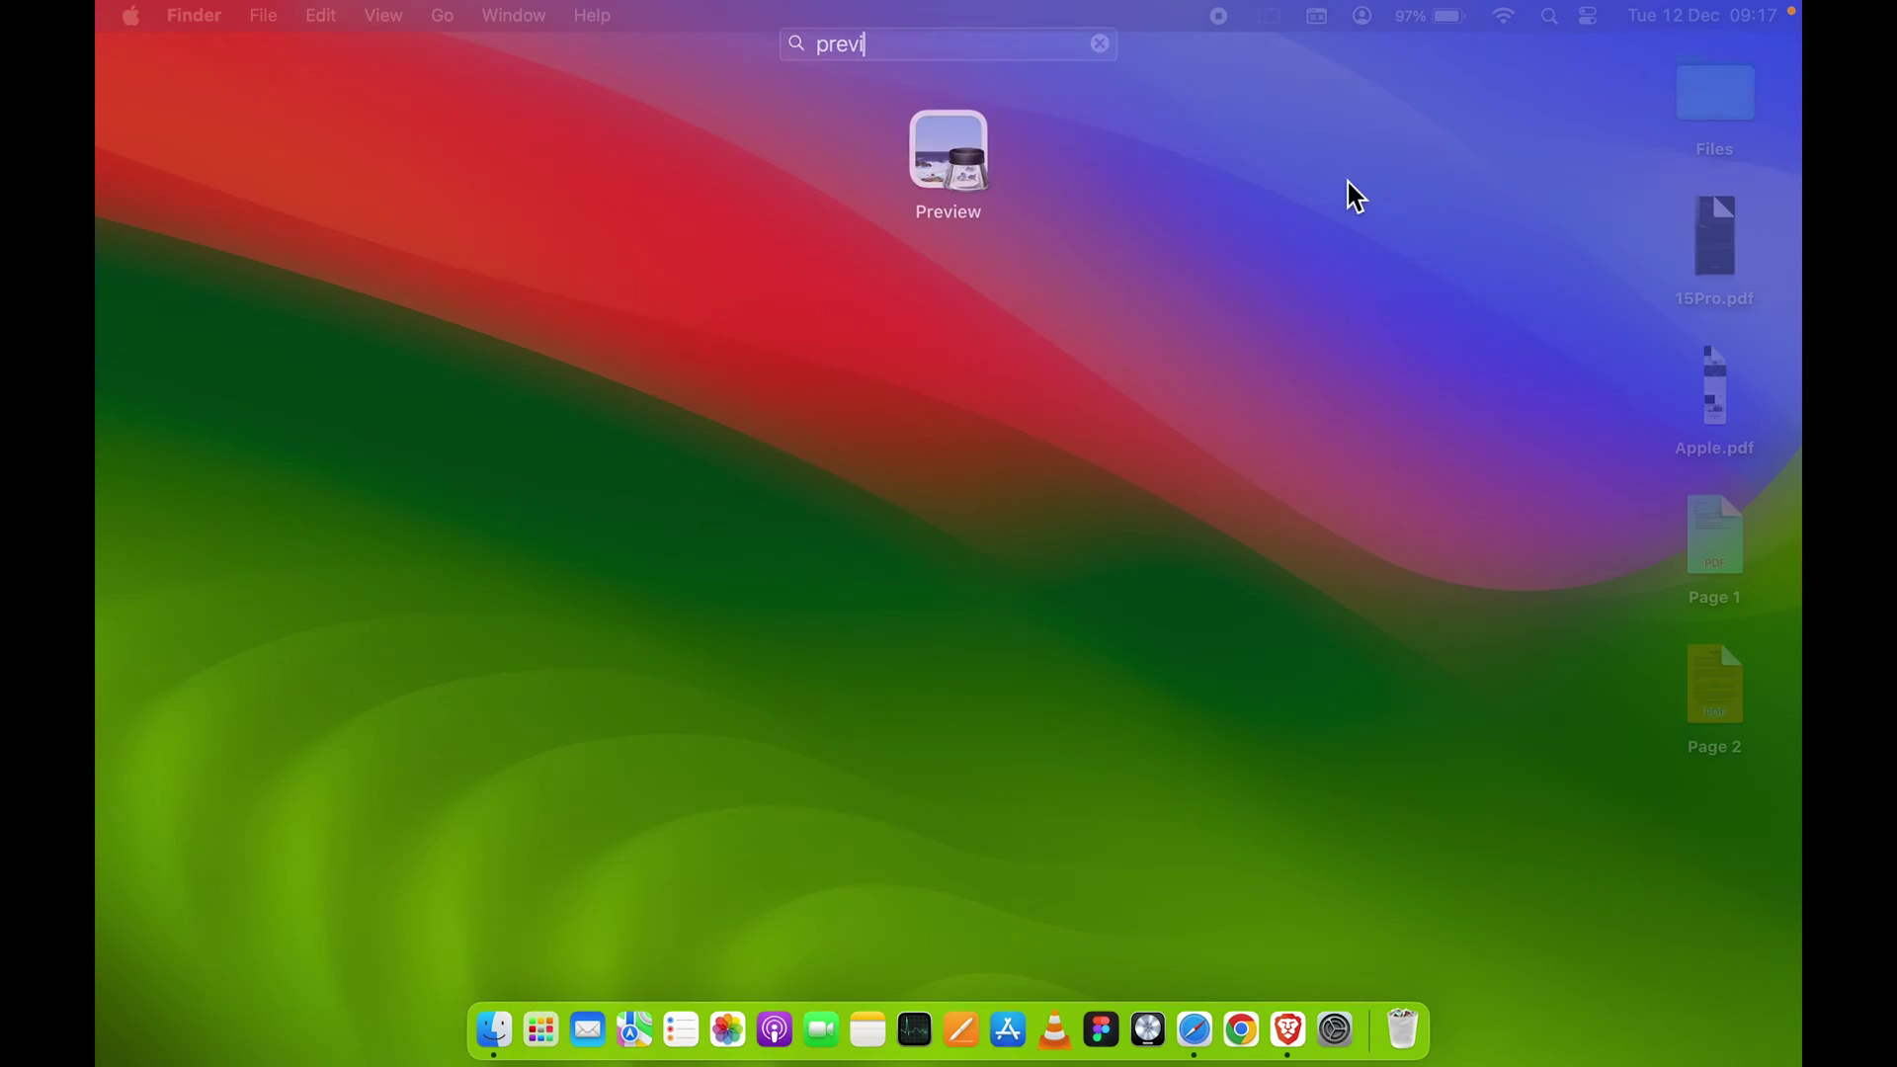
{"action": "key", "text": "Return"}
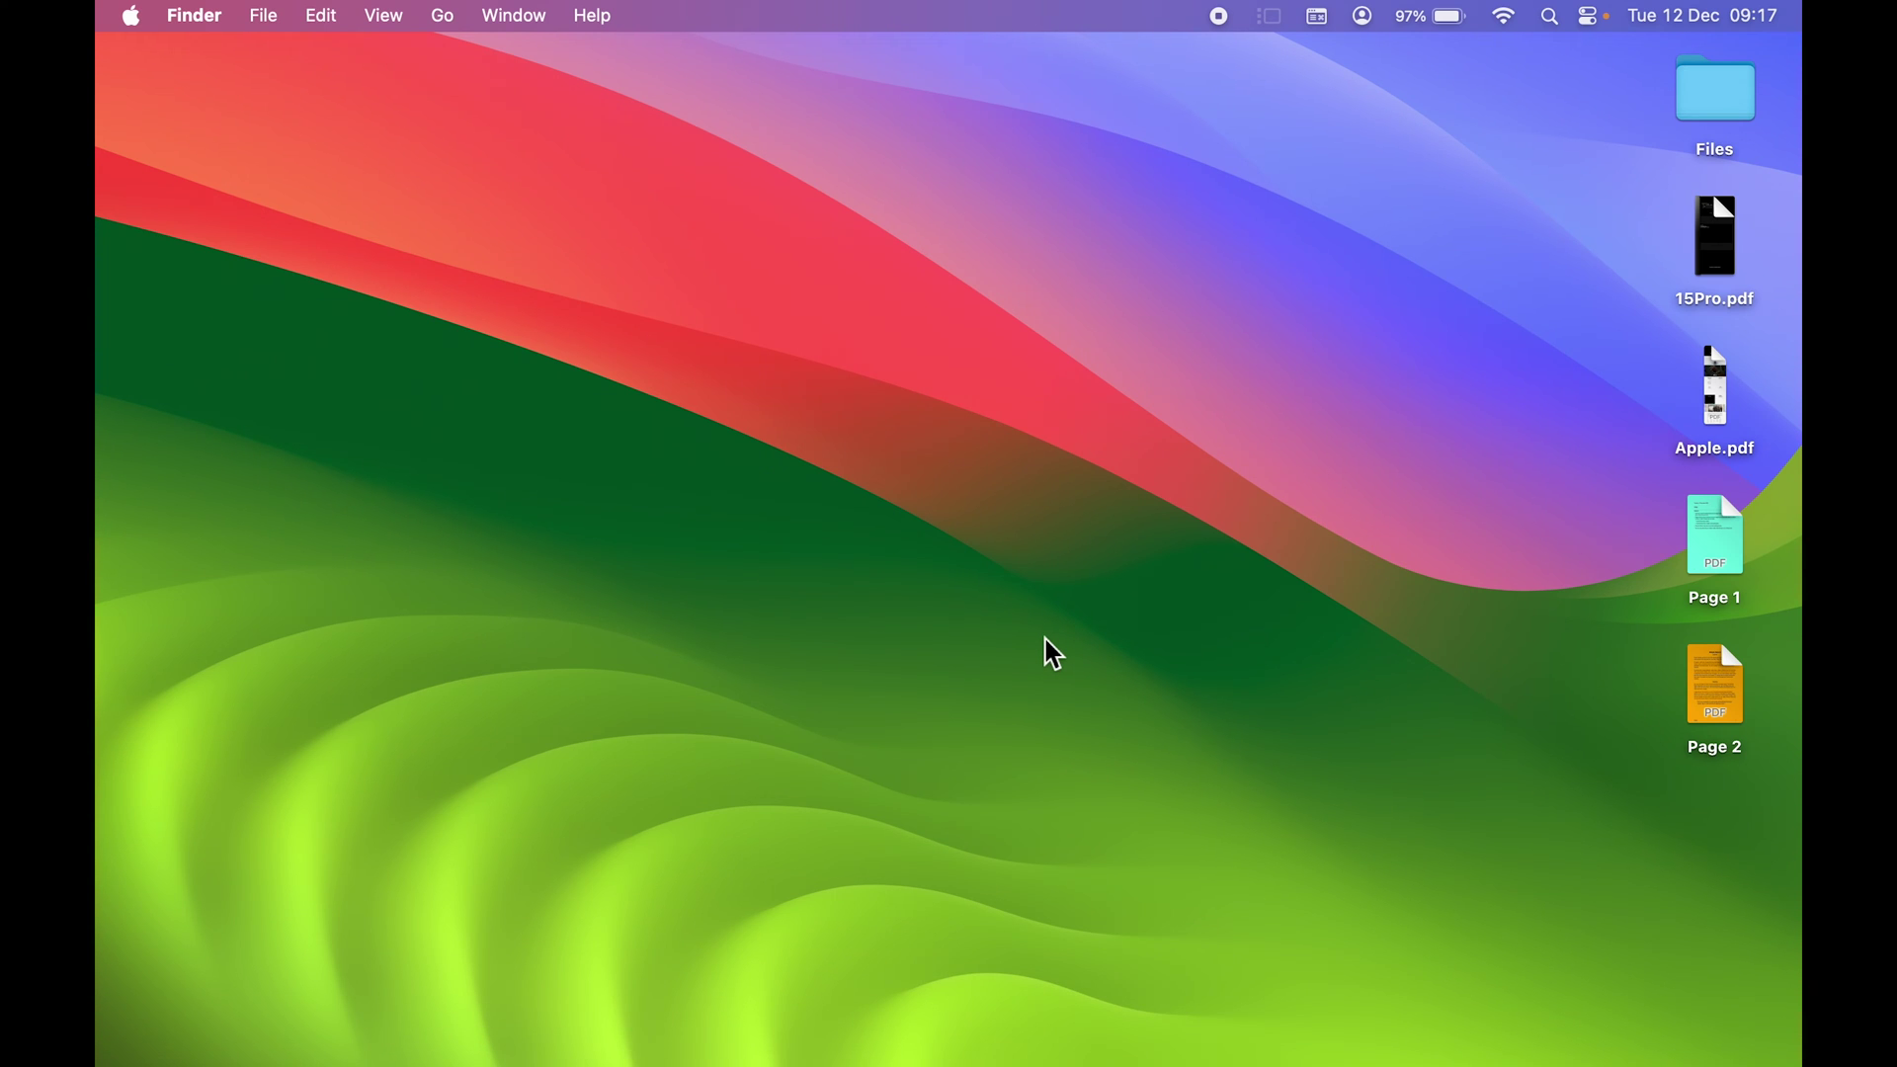
Find the Preview app with Spotlight Search and launch it
{"action": "key", "text": "super+space"}
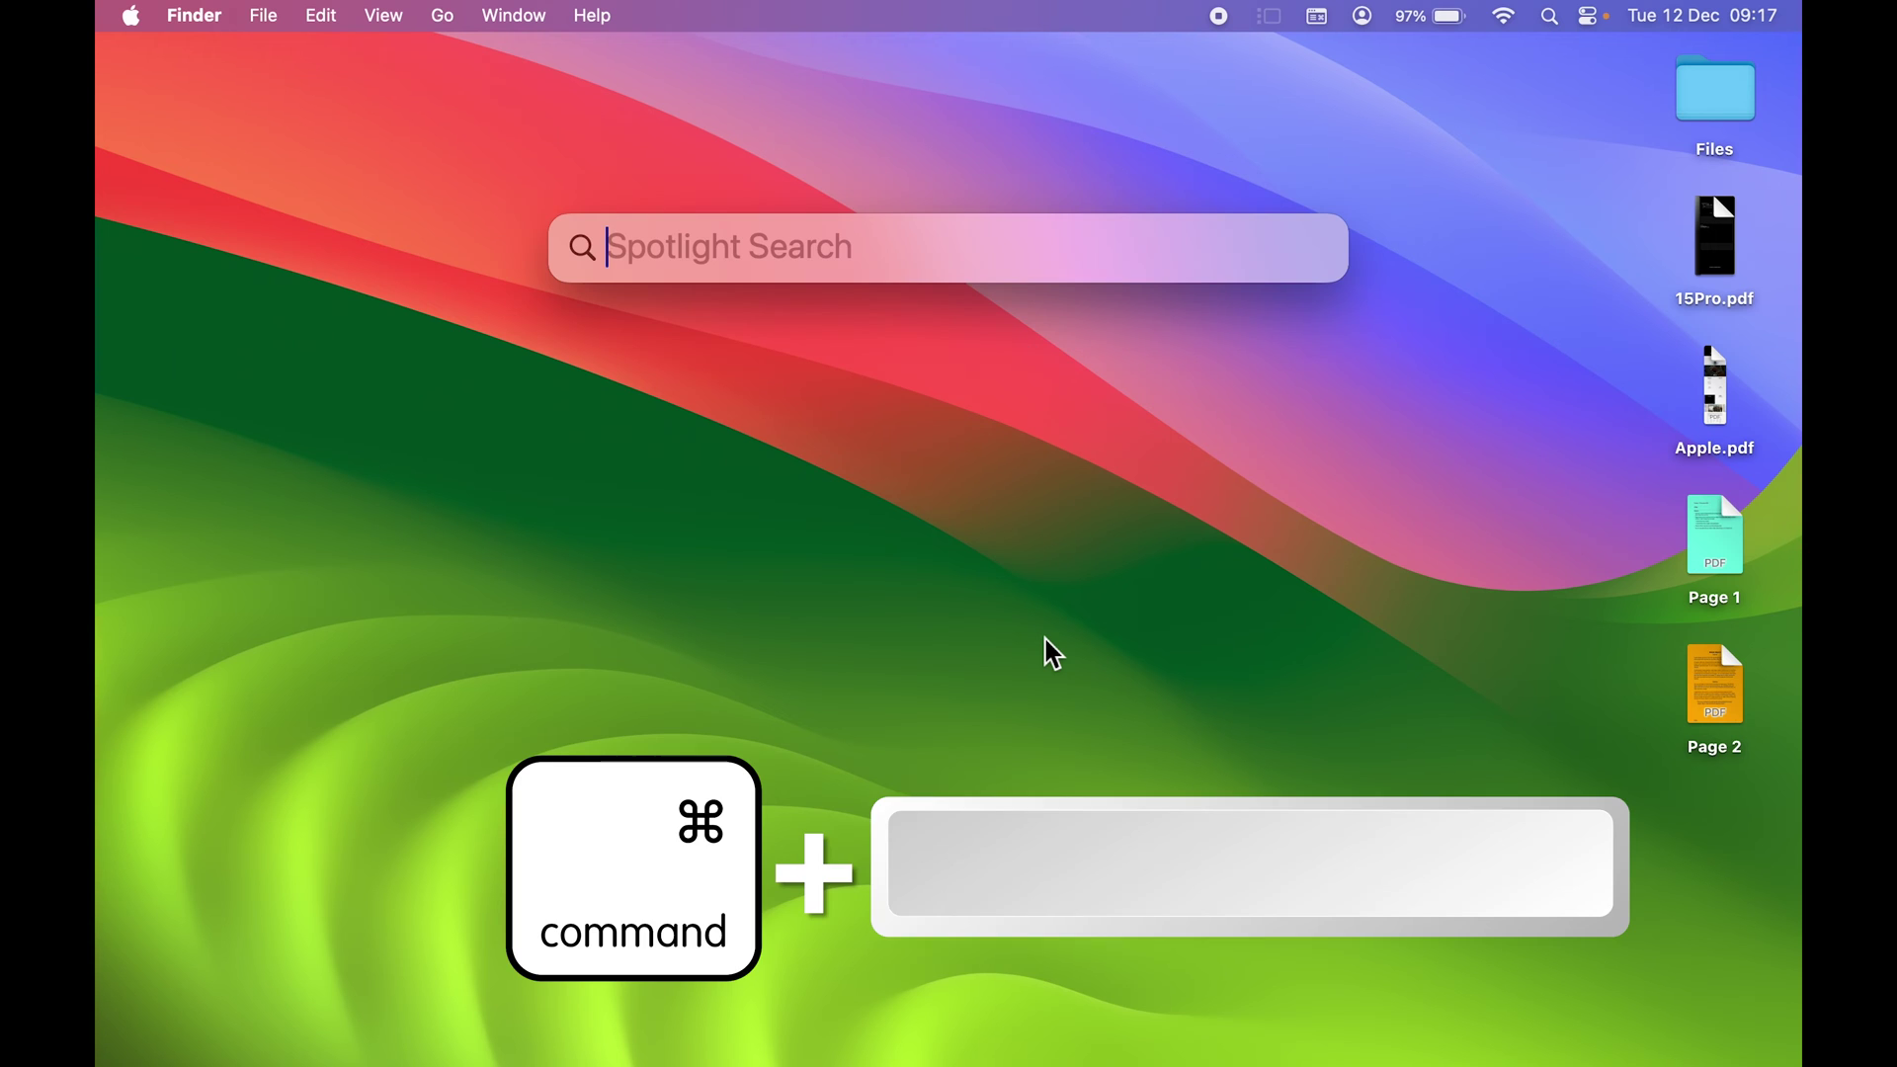
{"action": "type", "text": "previe"}
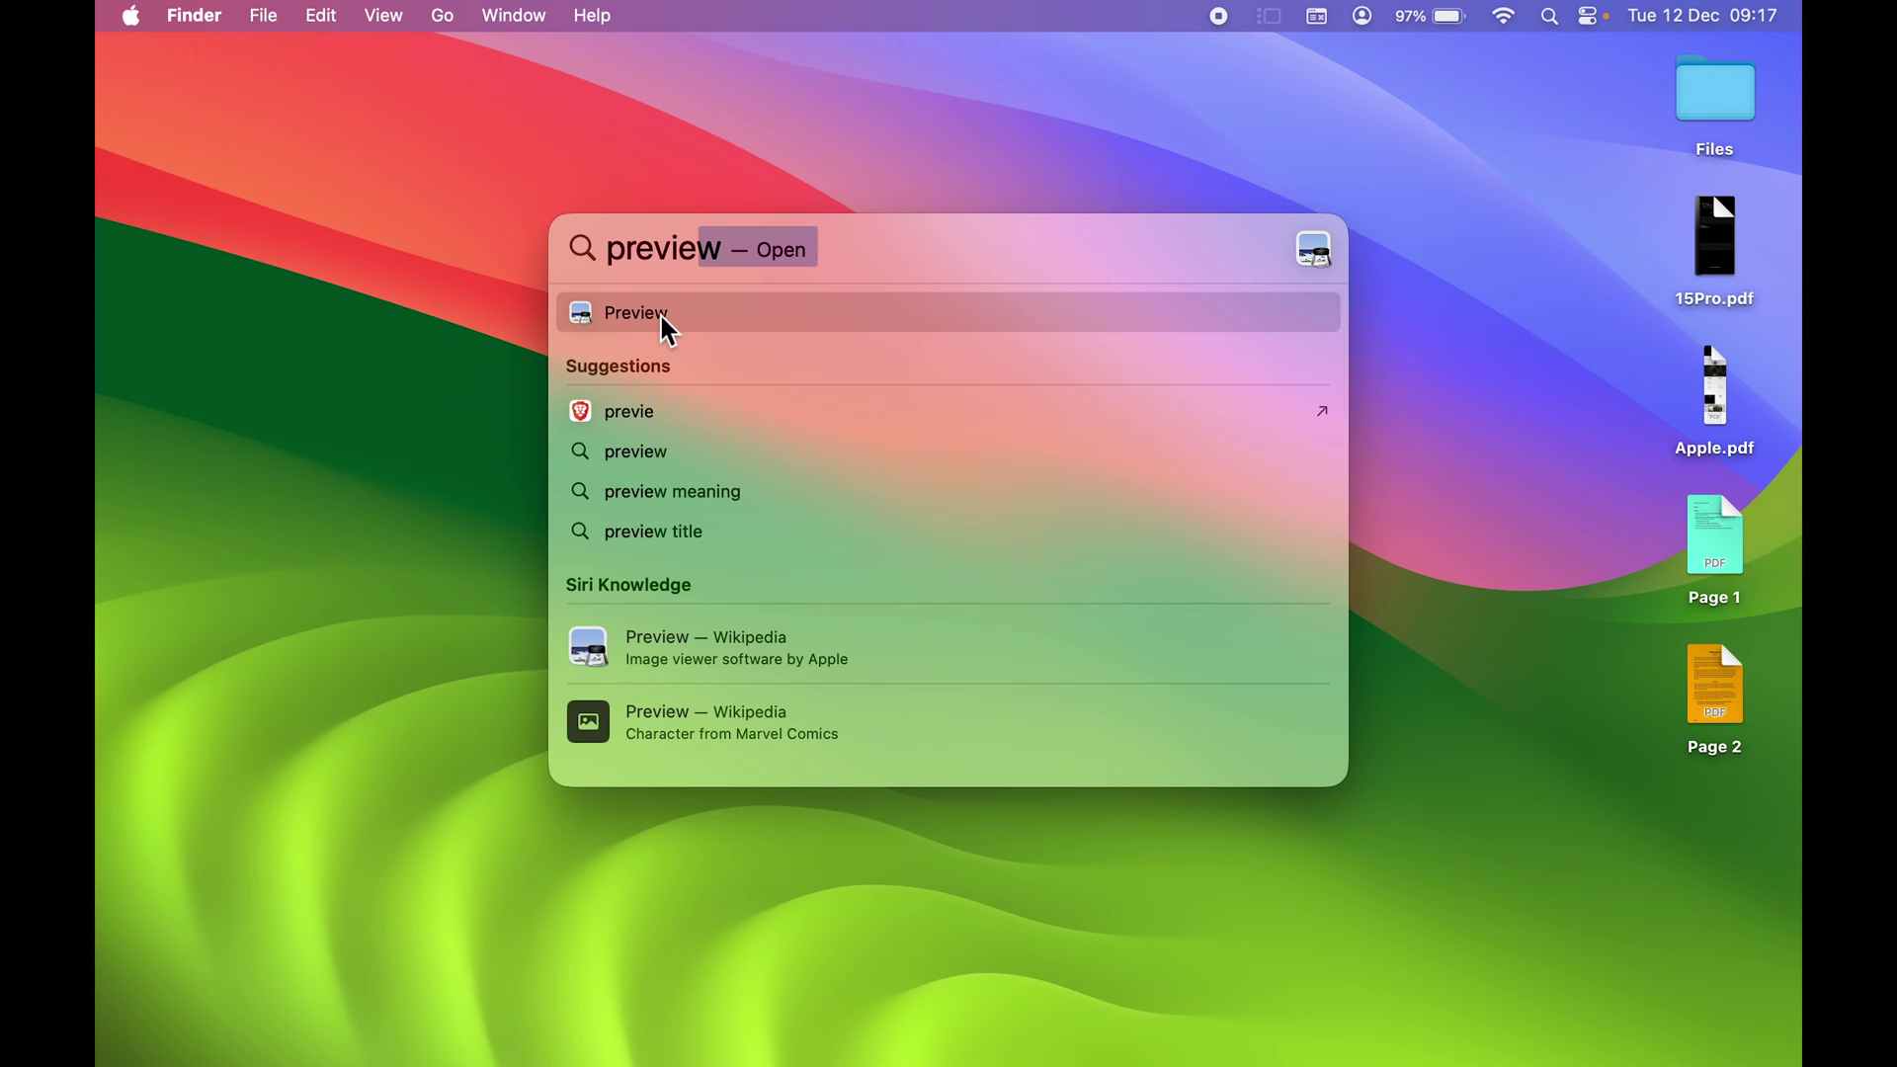
{"action": "left_click", "coordinate": [662, 319]}
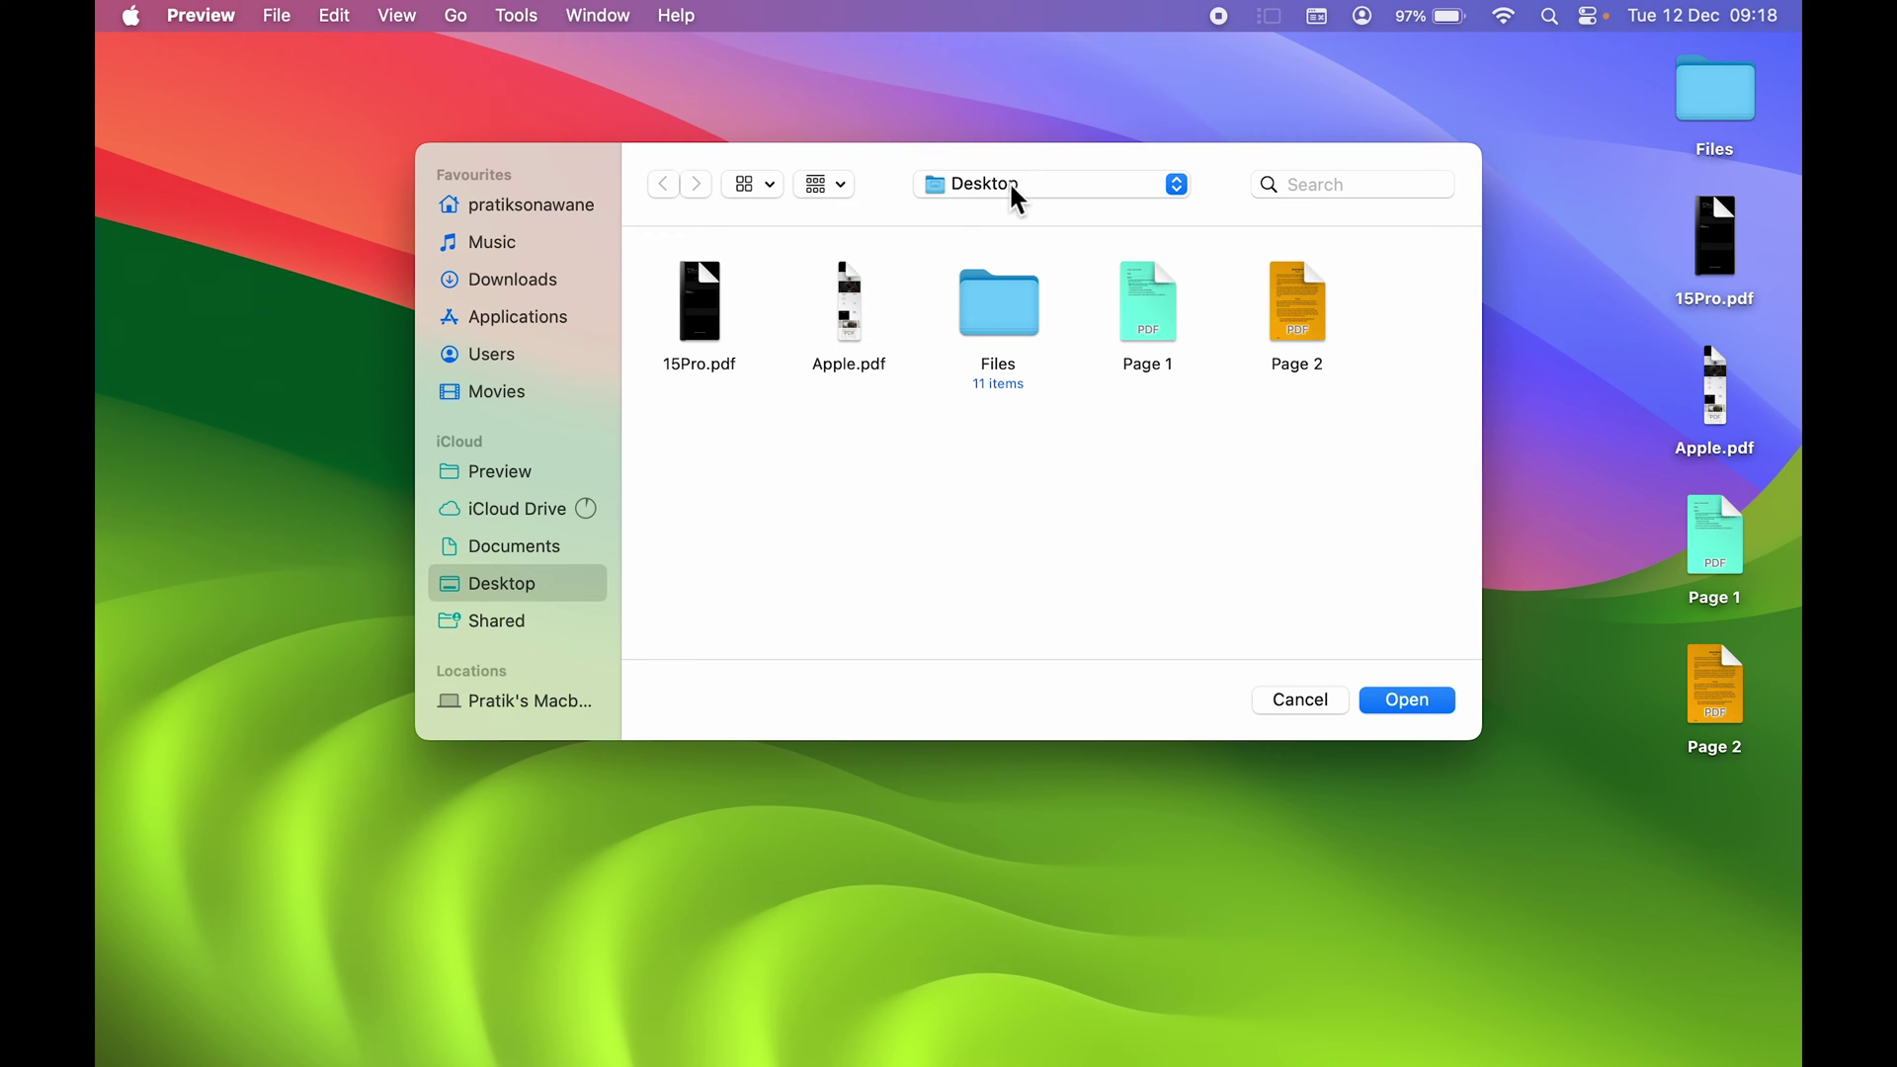
Open the Page 1 PDF from the Desktop folder in Preview
{"action": "left_click", "coordinate": [1175, 184]}
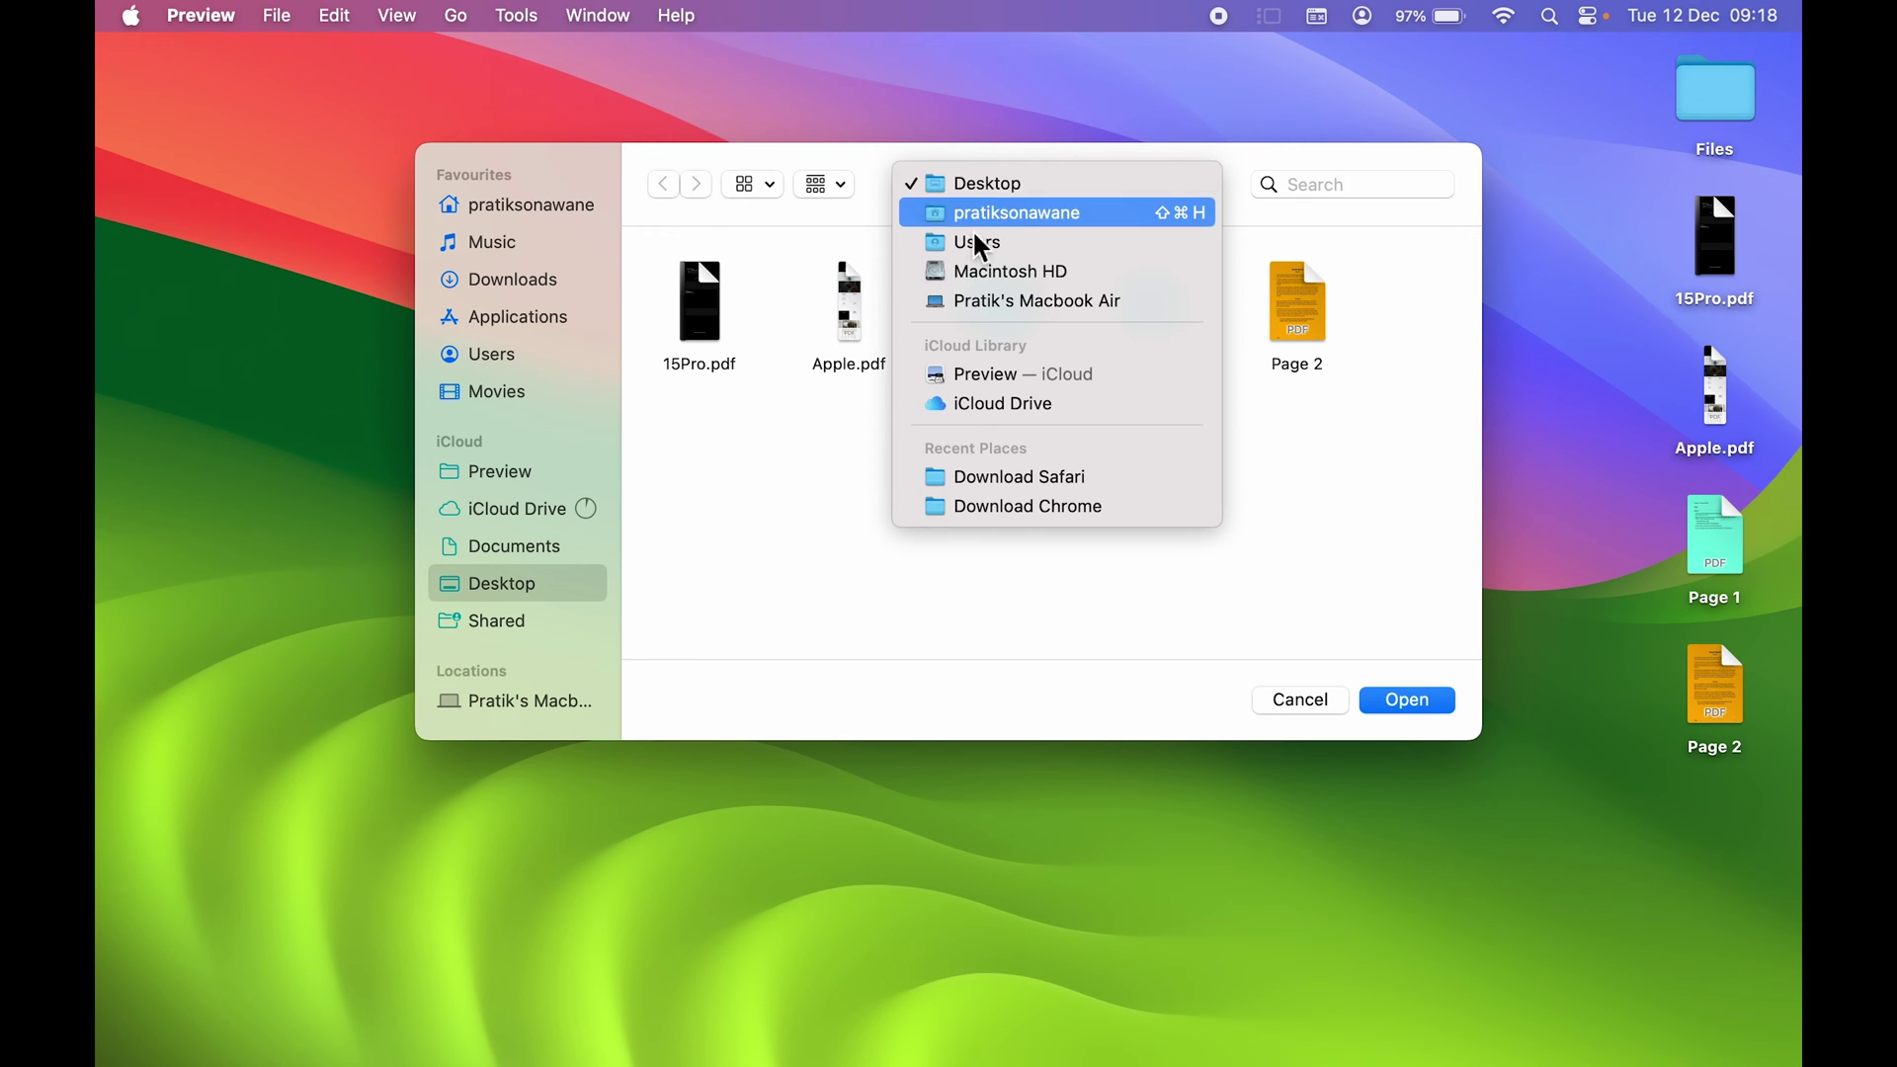
{"action": "left_click", "coordinate": [805, 510]}
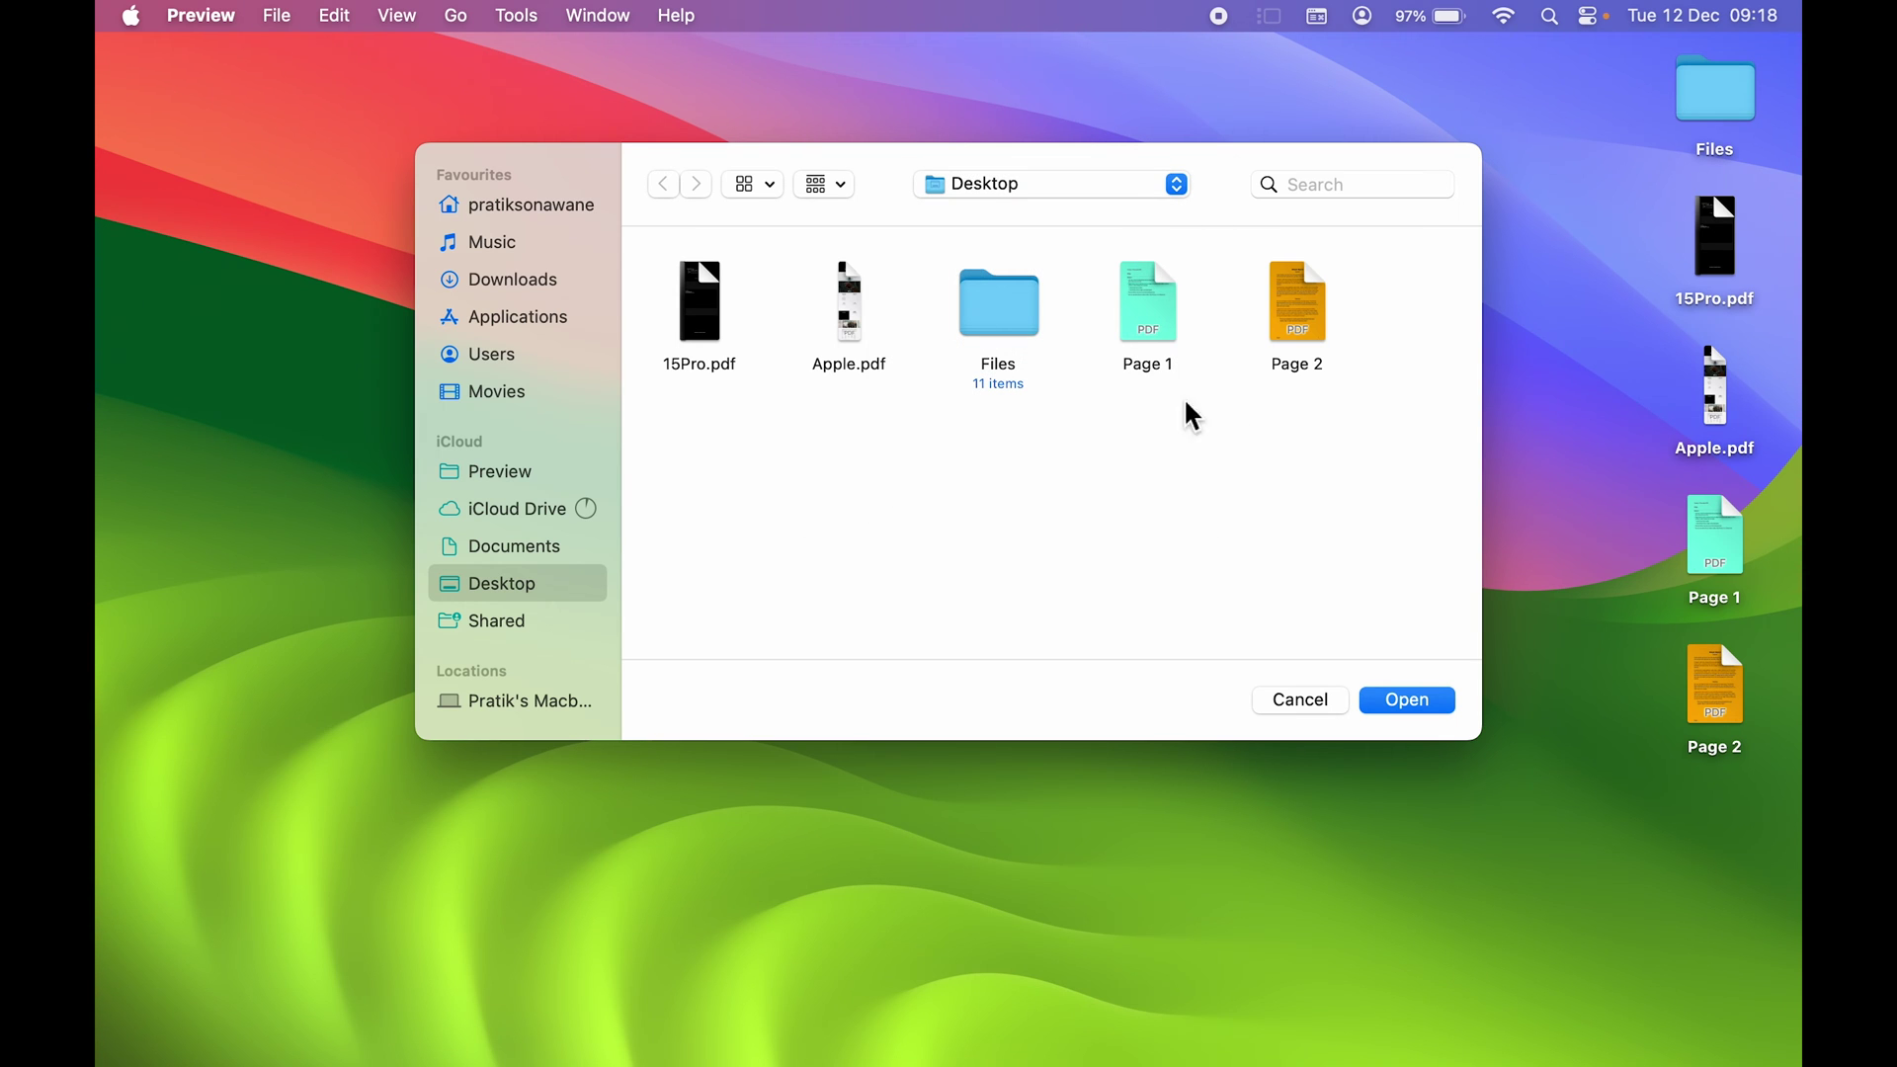
{"action": "left_click", "coordinate": [1150, 376]}
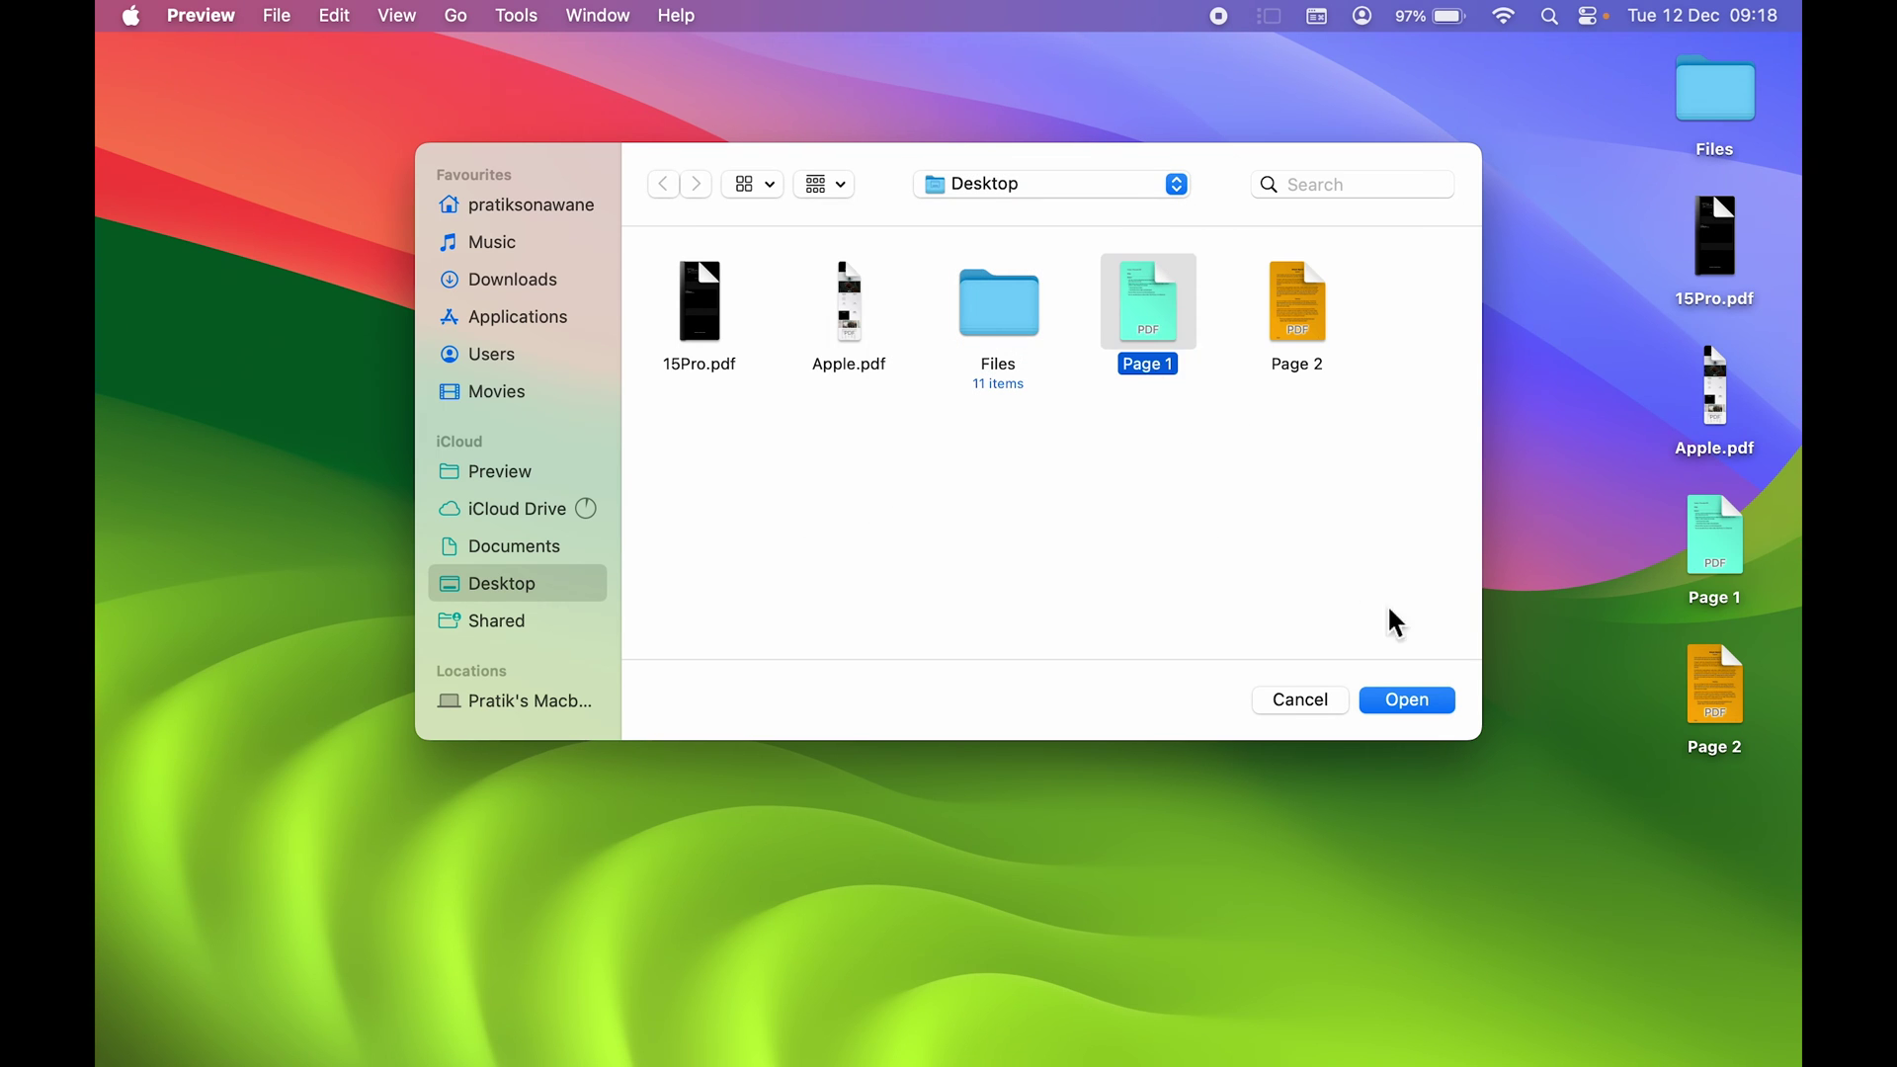
{"action": "left_click", "coordinate": [1406, 700]}
{"action": "left_click", "coordinate": [206, 552]}
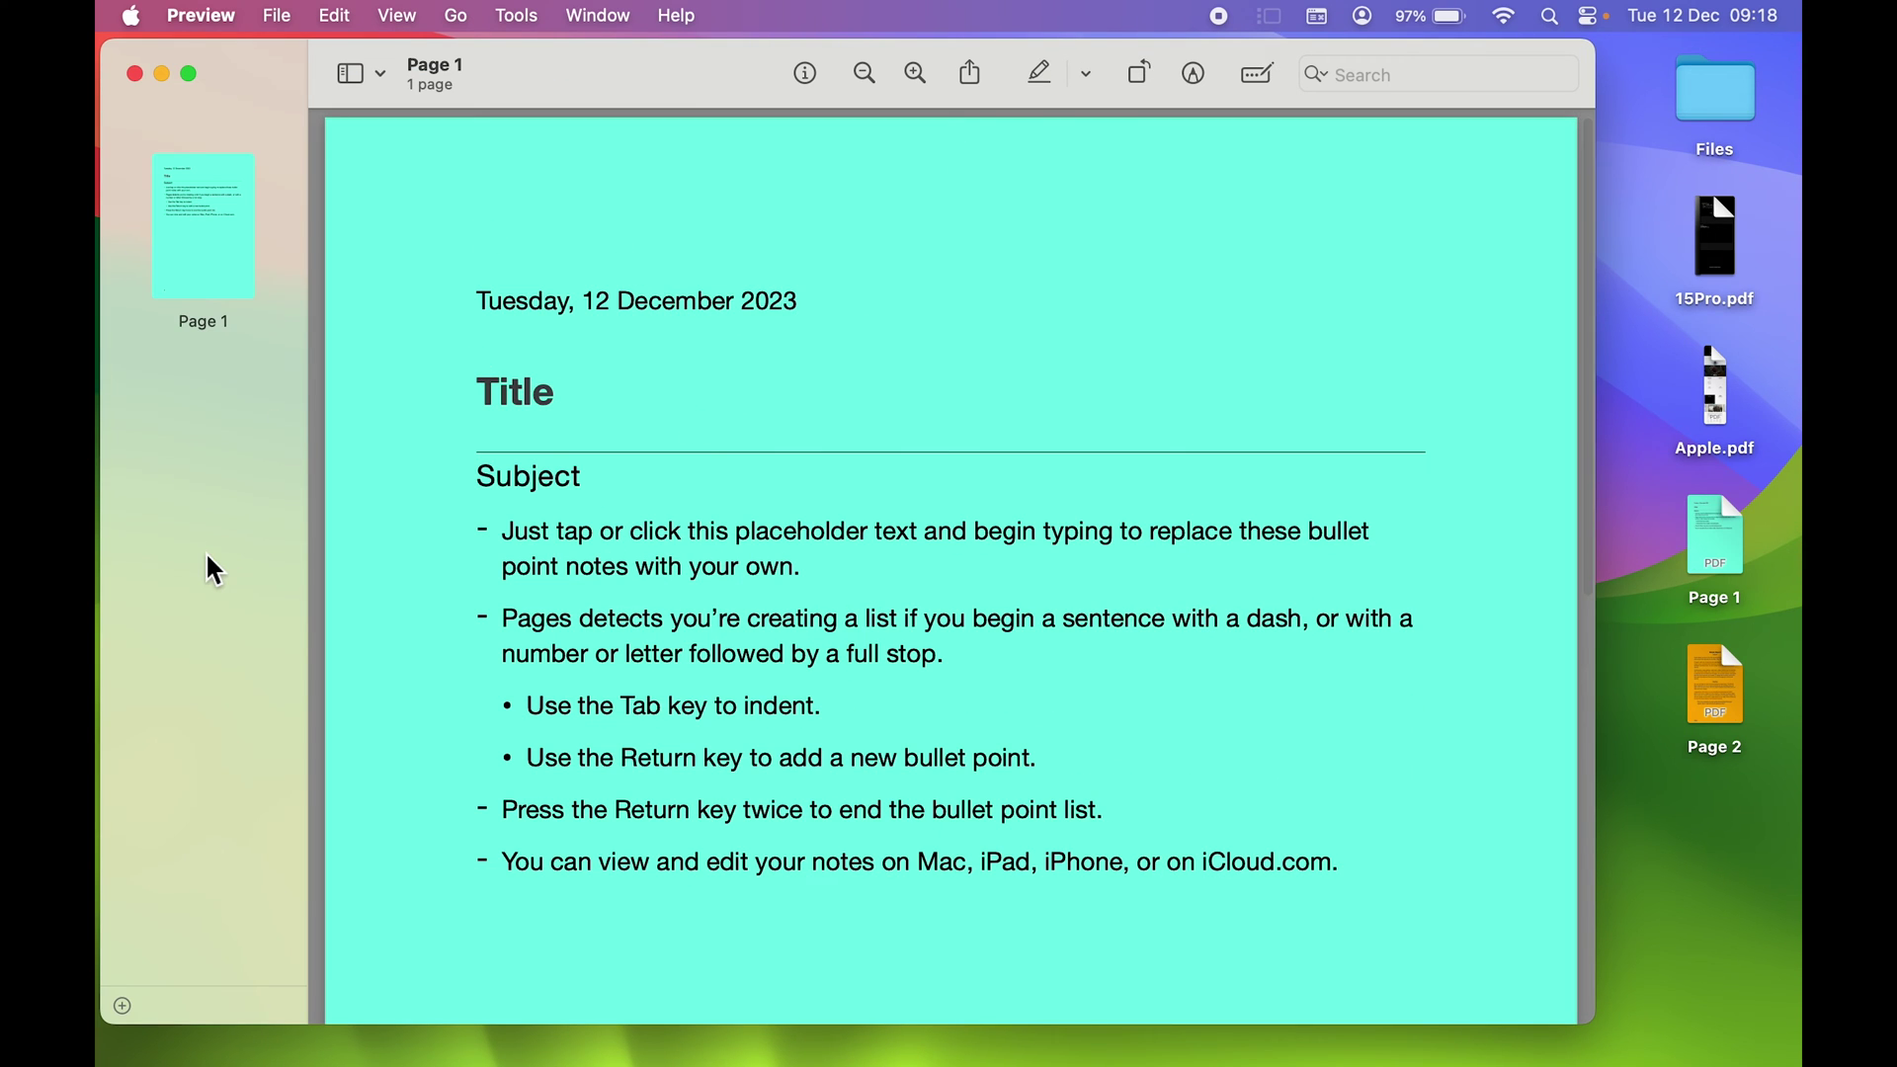
Look over the Page 1 document, hide its sidebar, and show the sidebar again as Table of Contents
{"action": "scroll", "coordinate": [661, 480], "scroll_direction": "down", "scroll_amount": 1}
{"action": "scroll", "coordinate": [657, 473], "scroll_direction": "down", "scroll_amount": 10}
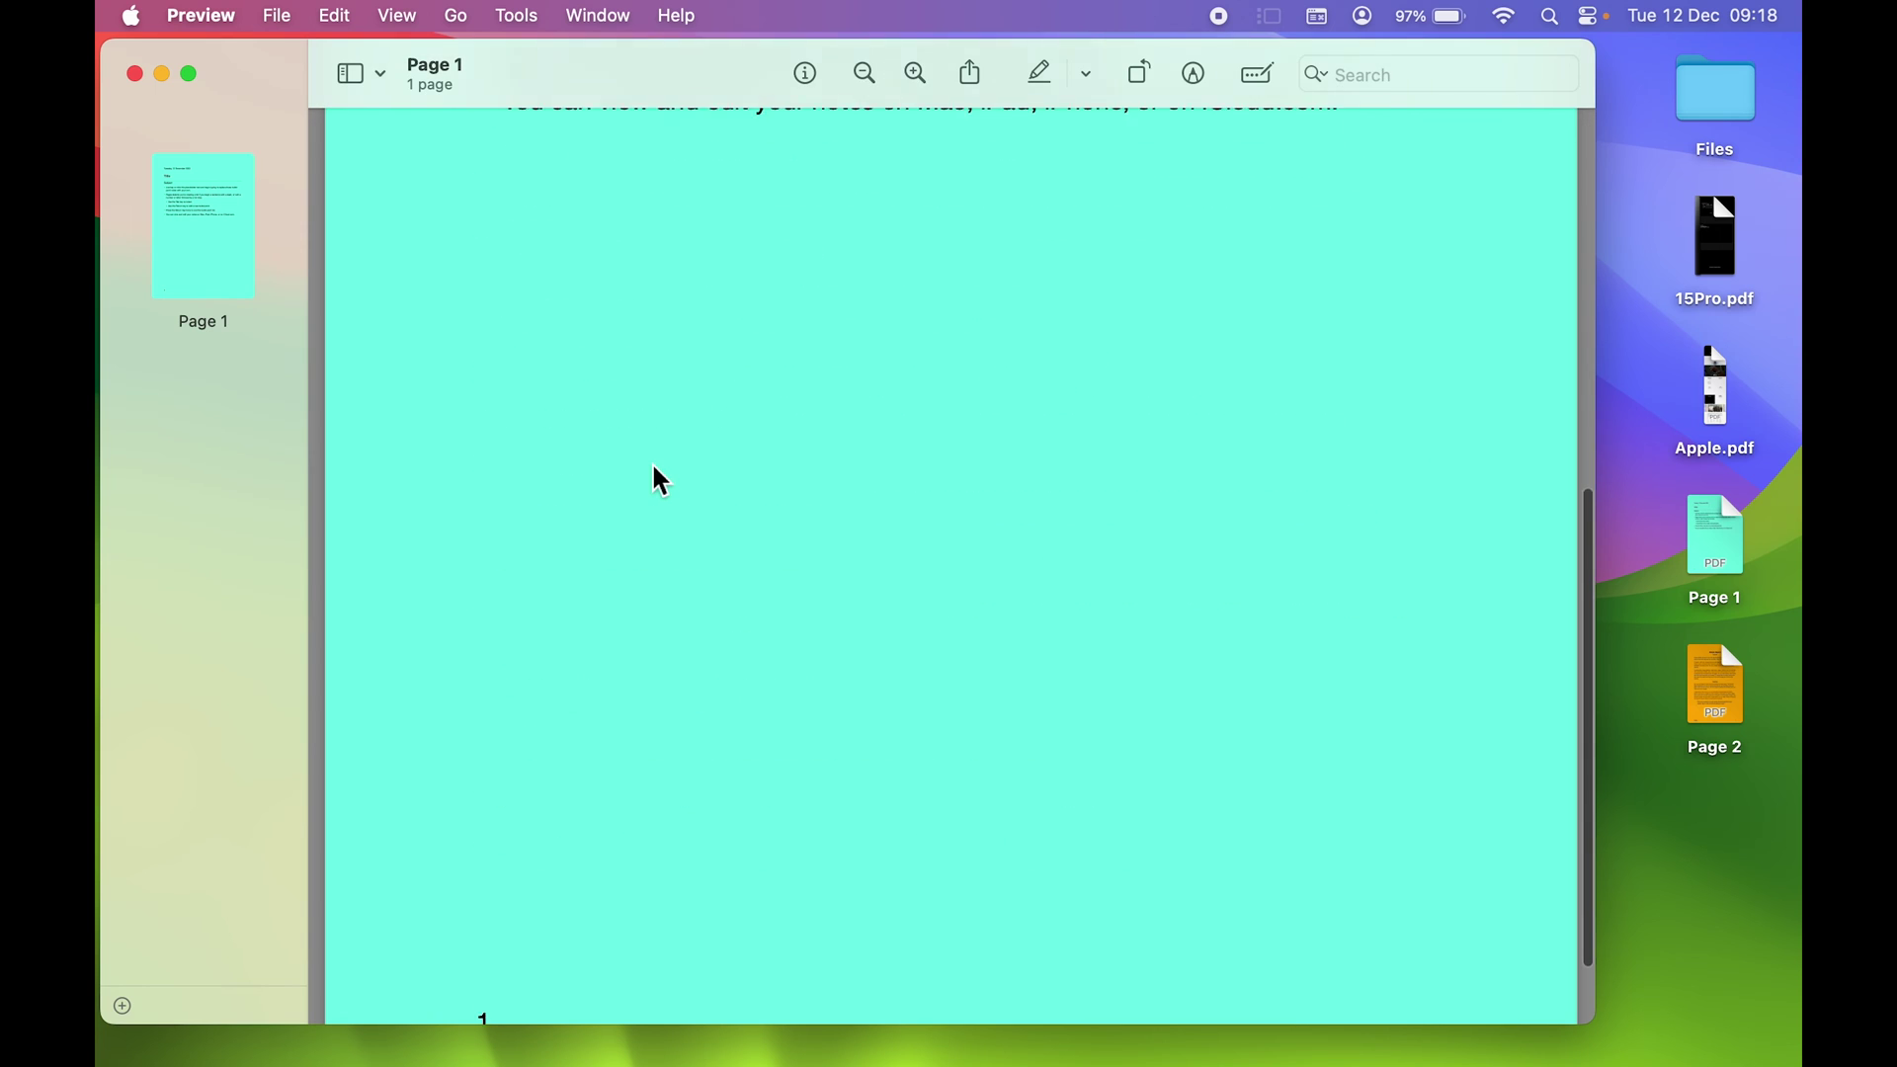
{"action": "scroll", "coordinate": [657, 473], "scroll_direction": "up", "scroll_amount": 10}
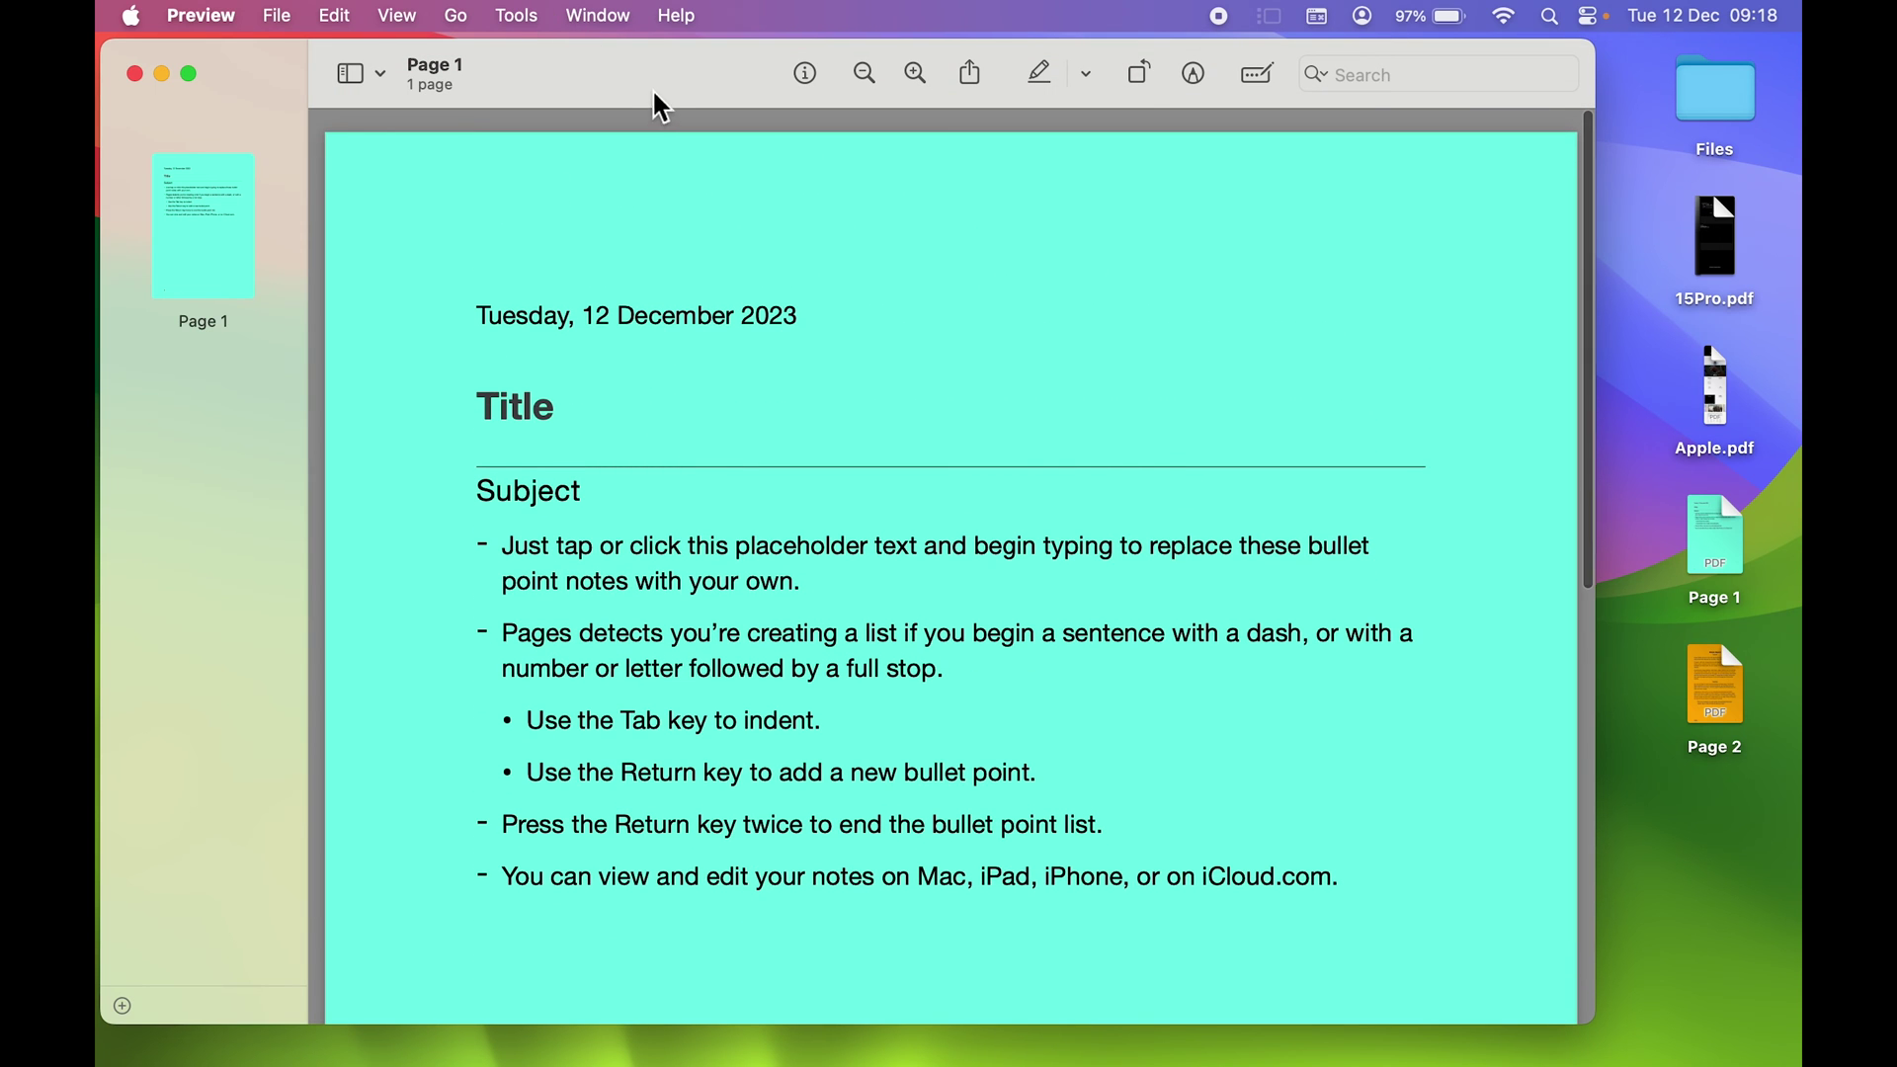
{"action": "left_click", "coordinate": [383, 71]}
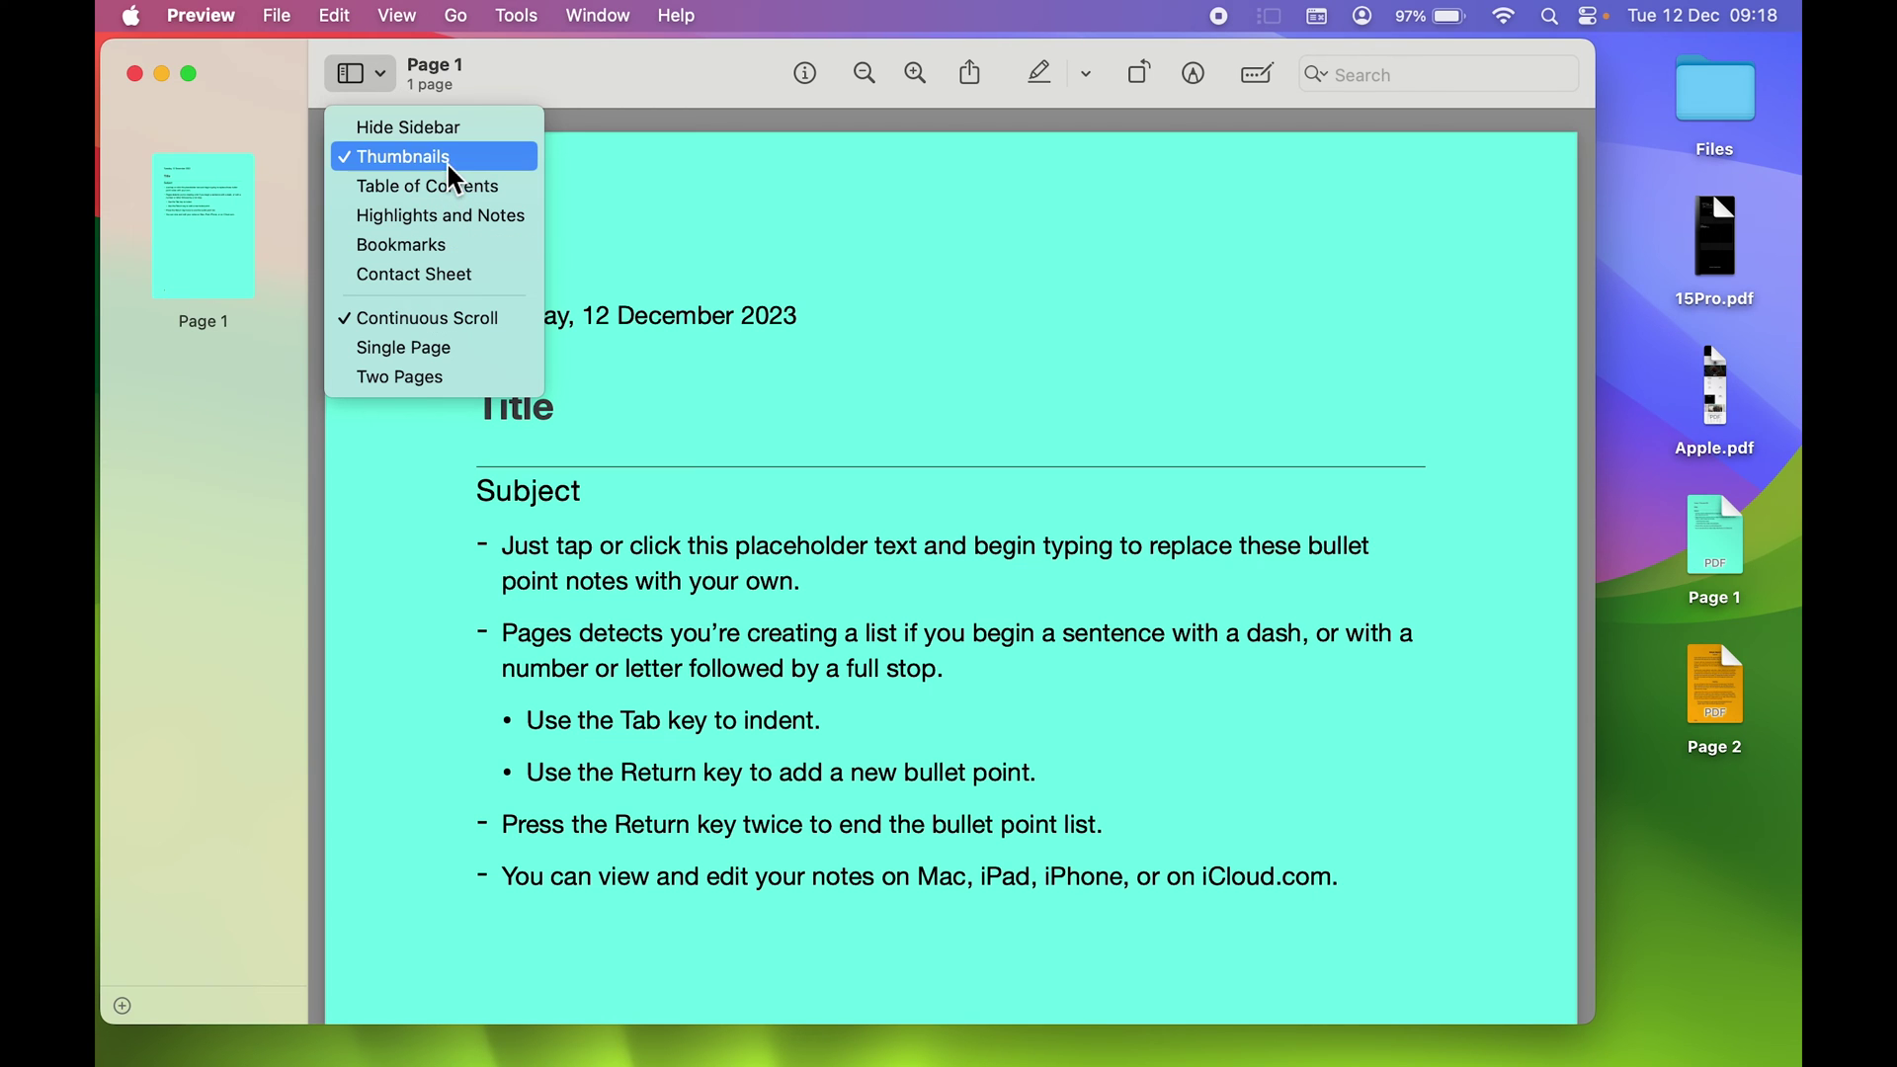
{"action": "left_click", "coordinate": [446, 129]}
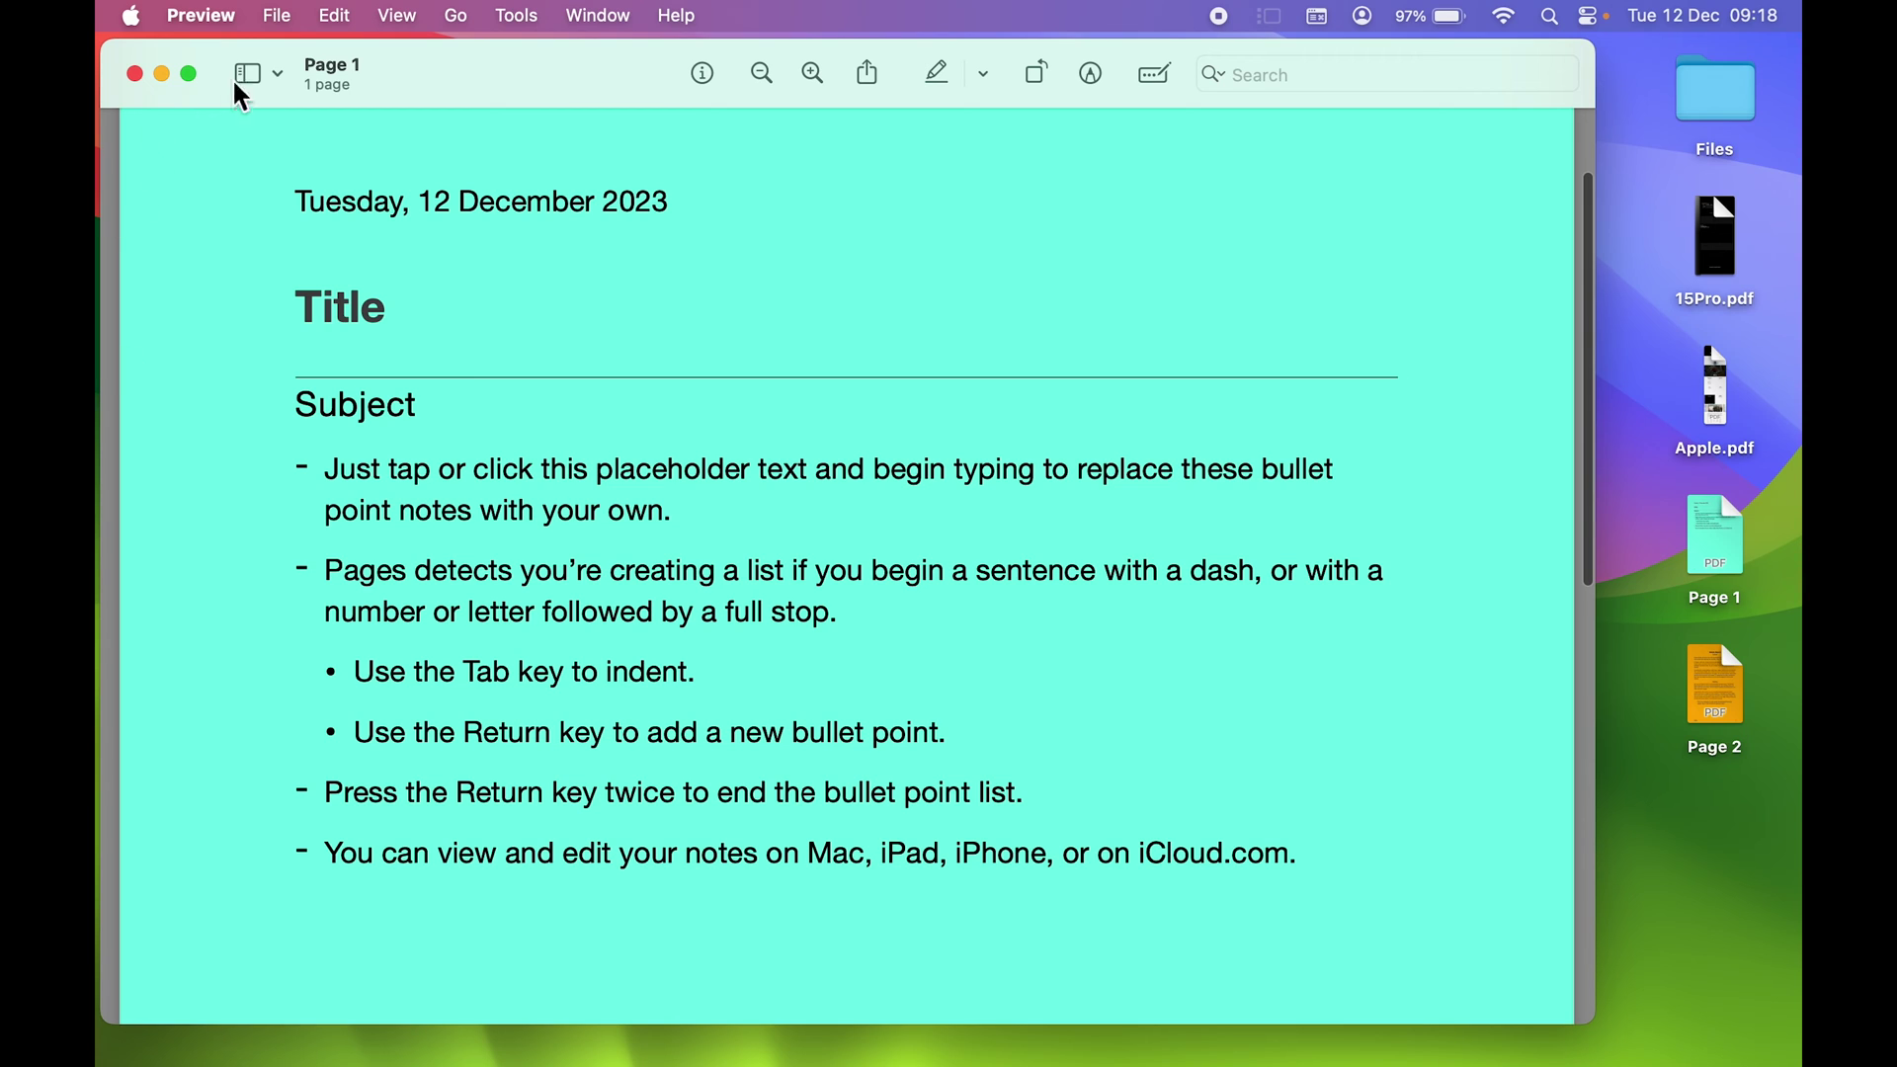
{"action": "left_click", "coordinate": [279, 75]}
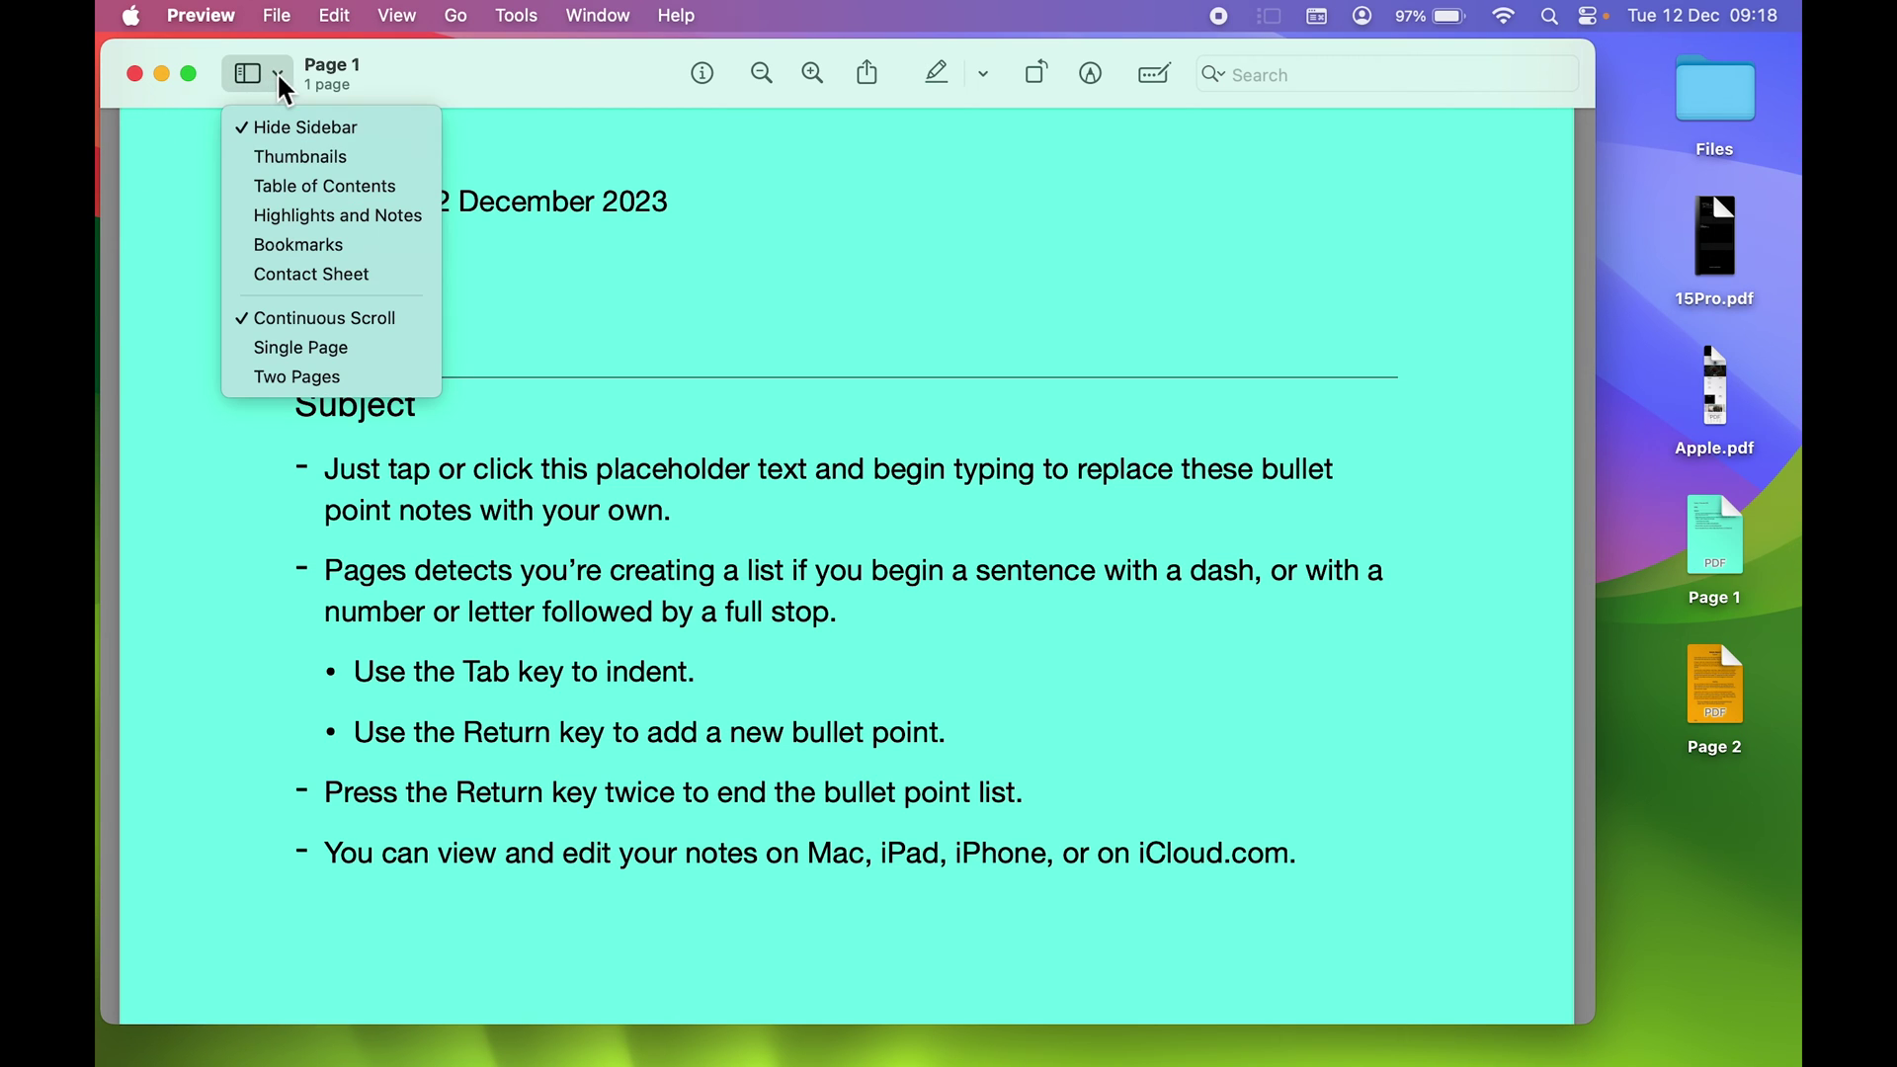
{"action": "left_click", "coordinate": [351, 183]}
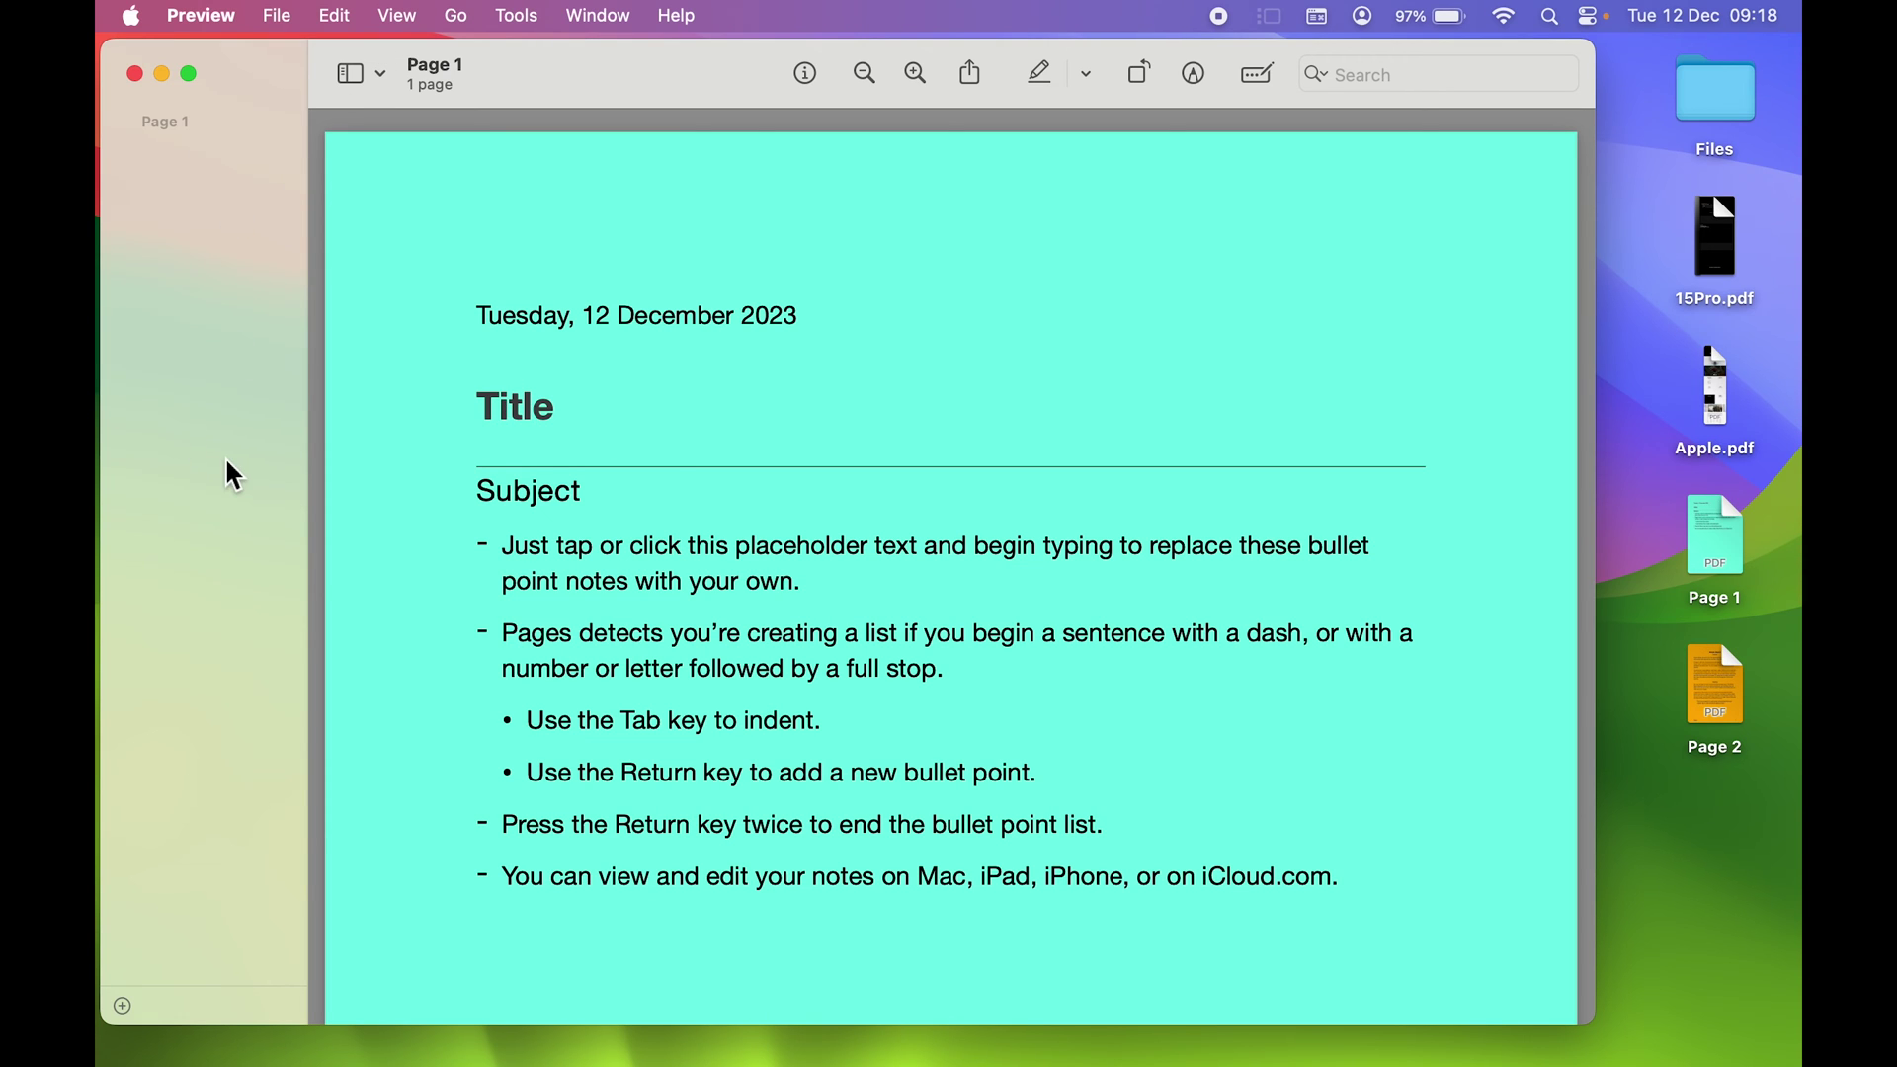
Try to add the Page 2 file from the desktop to the sidebar of the open Page 1 document
{"action": "left_click_drag", "start_coordinate": [1724, 769], "coordinate": [198, 413]}
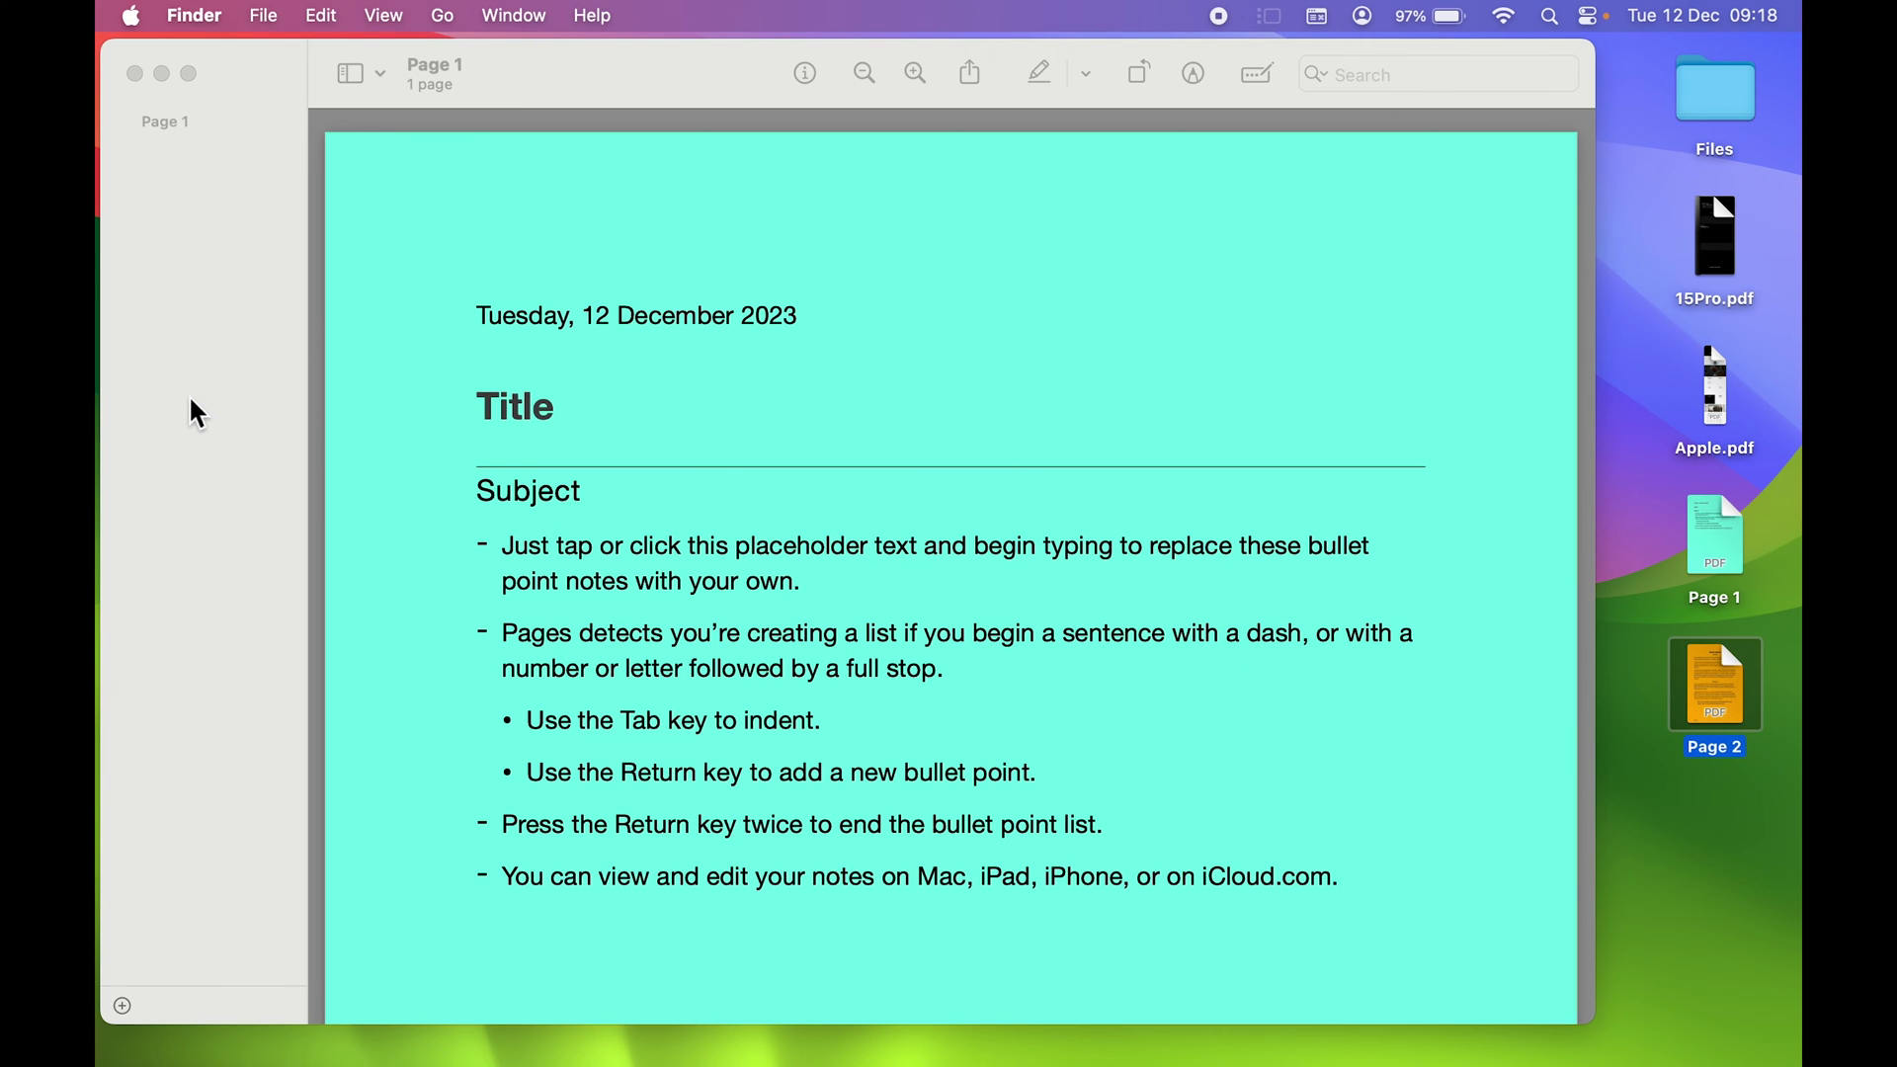
{"action": "left_click", "coordinate": [190, 402]}
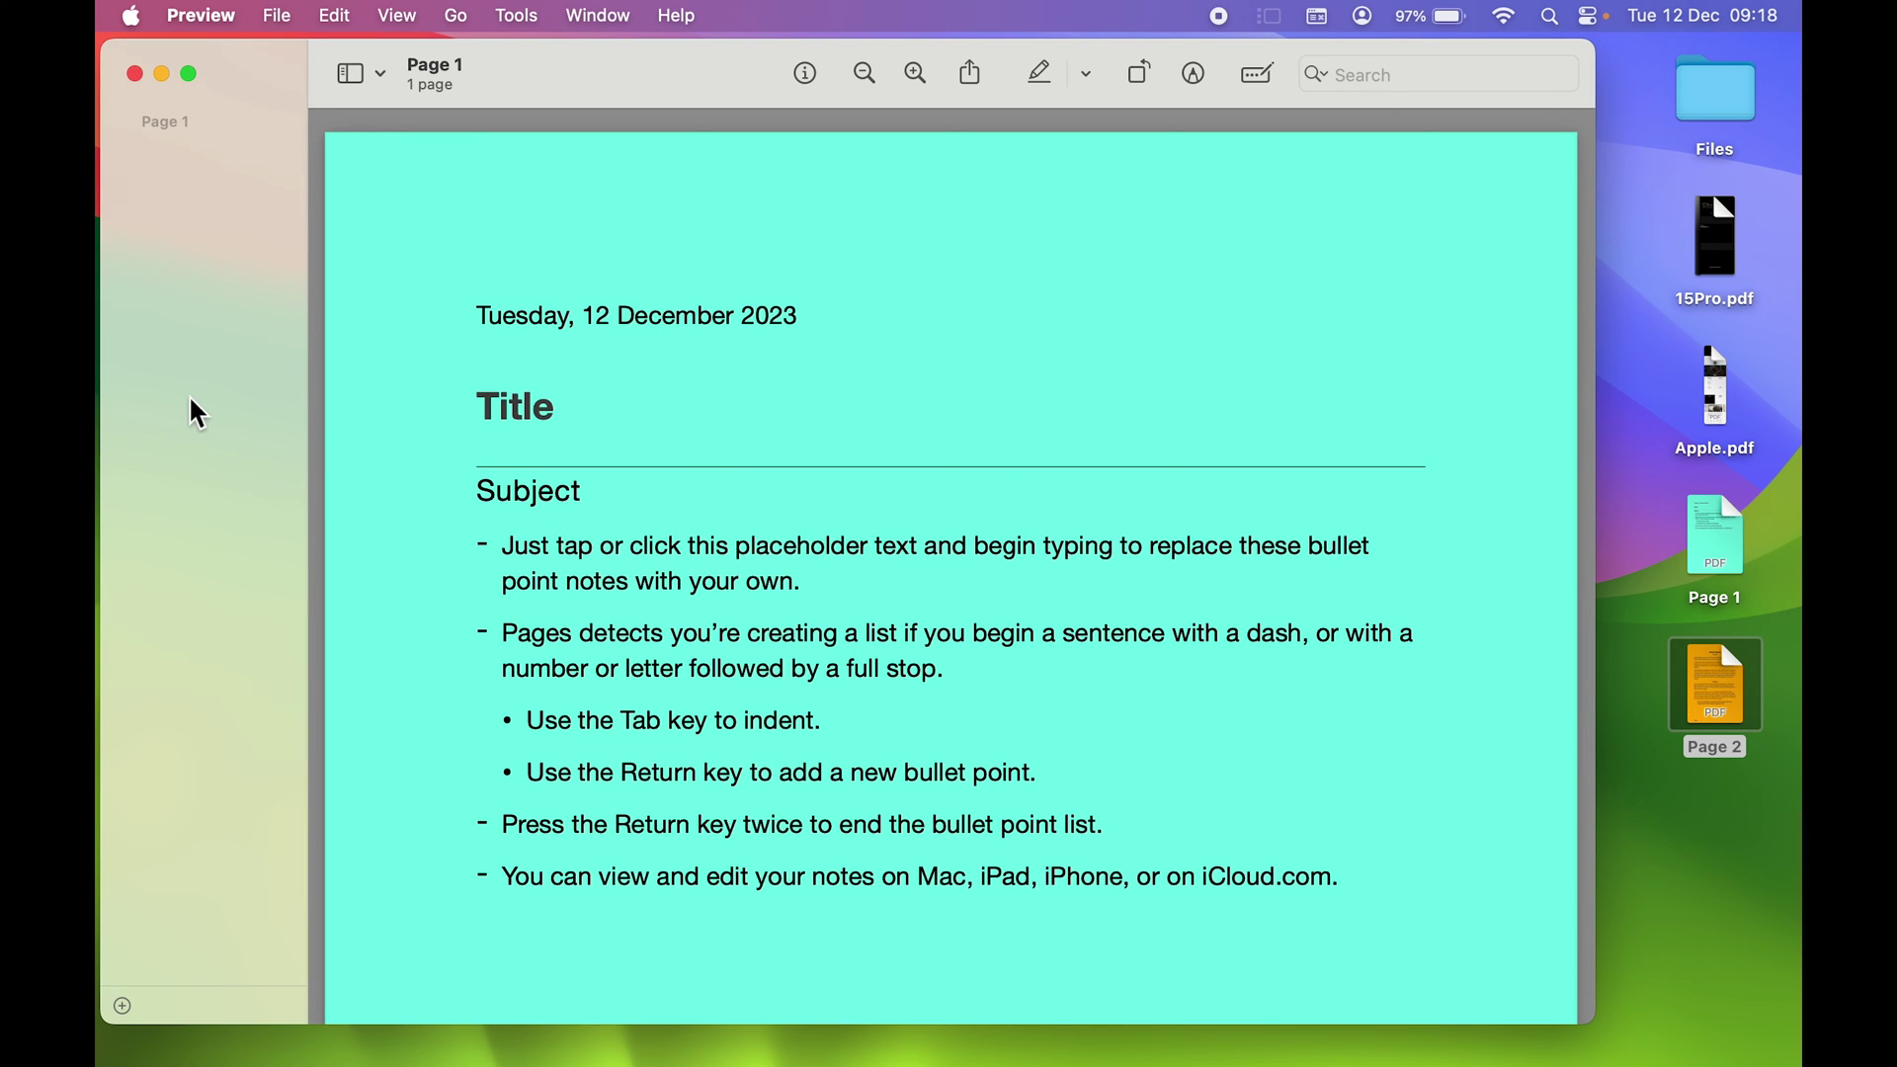
Insert the Page 2 PDF from the Desktop folder into the Page 1 document as a page from file
{"action": "left_click", "coordinate": [122, 1007]}
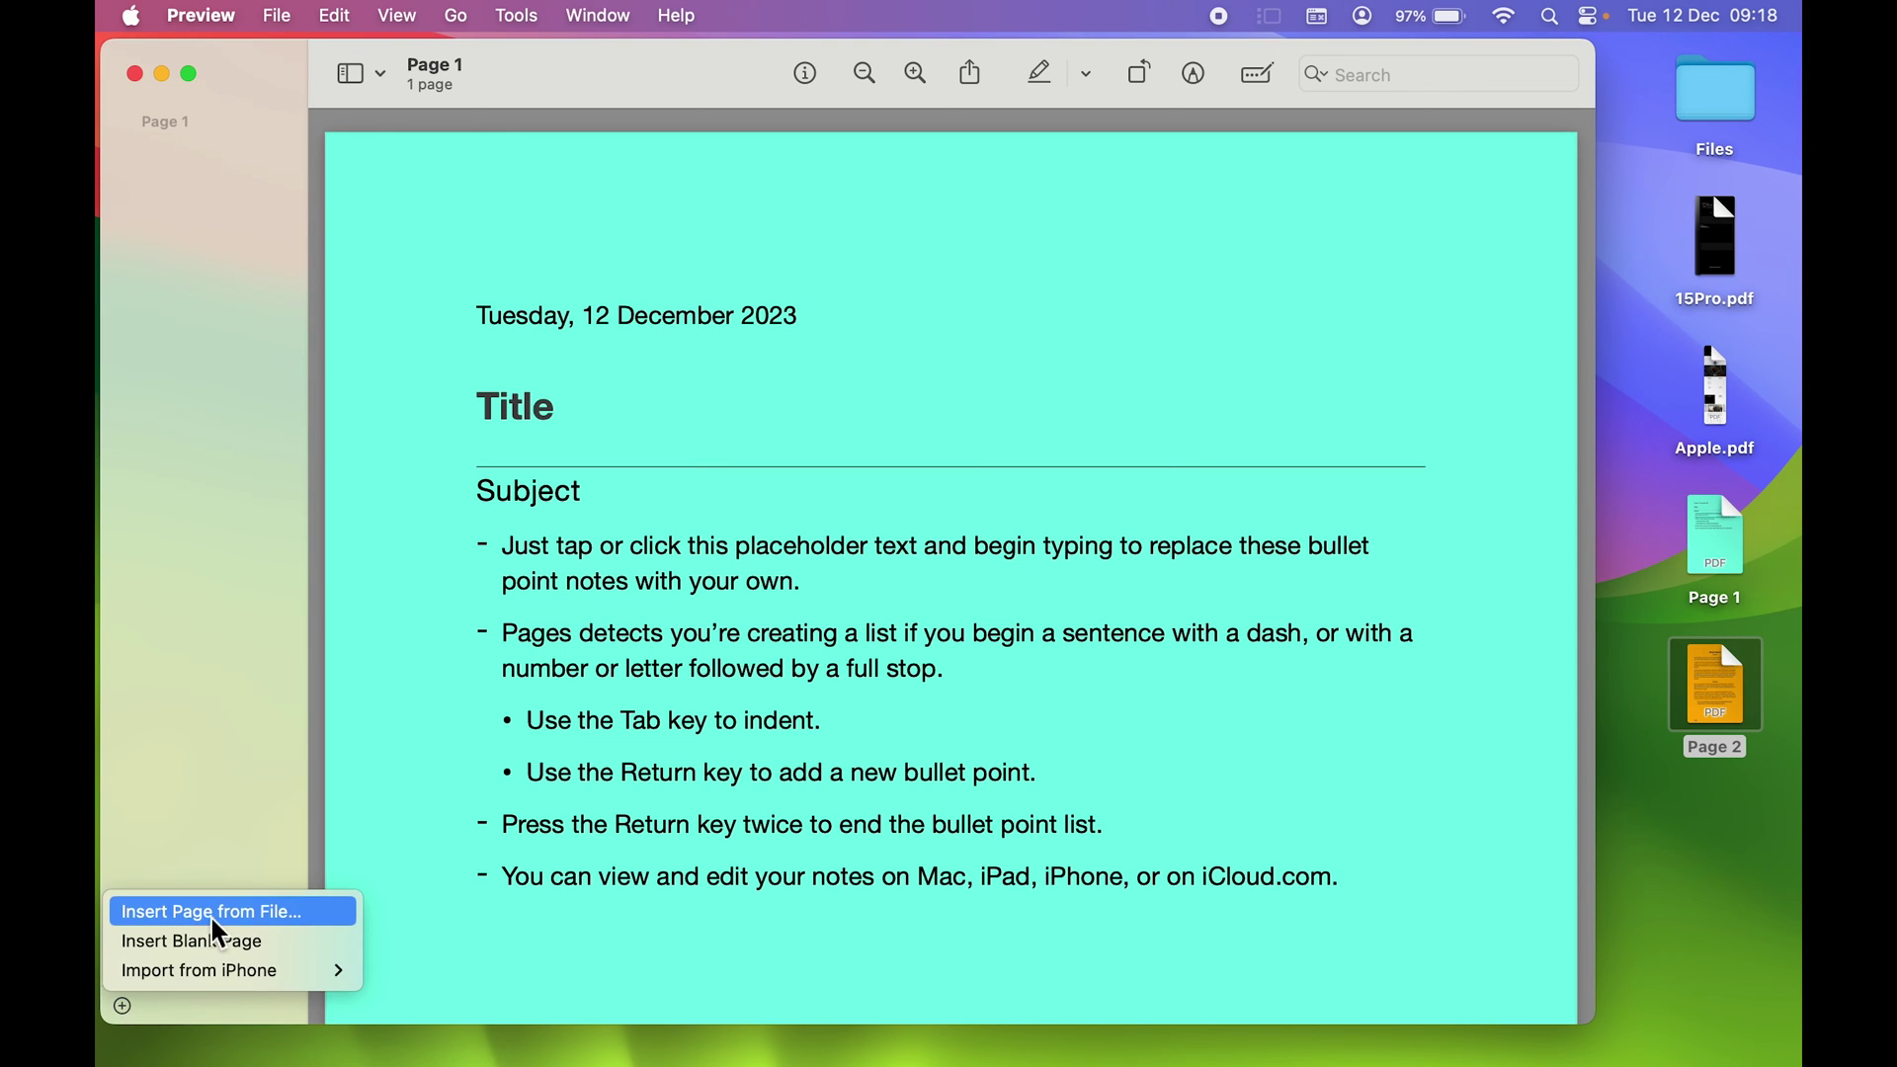
{"action": "left_click", "coordinate": [296, 910]}
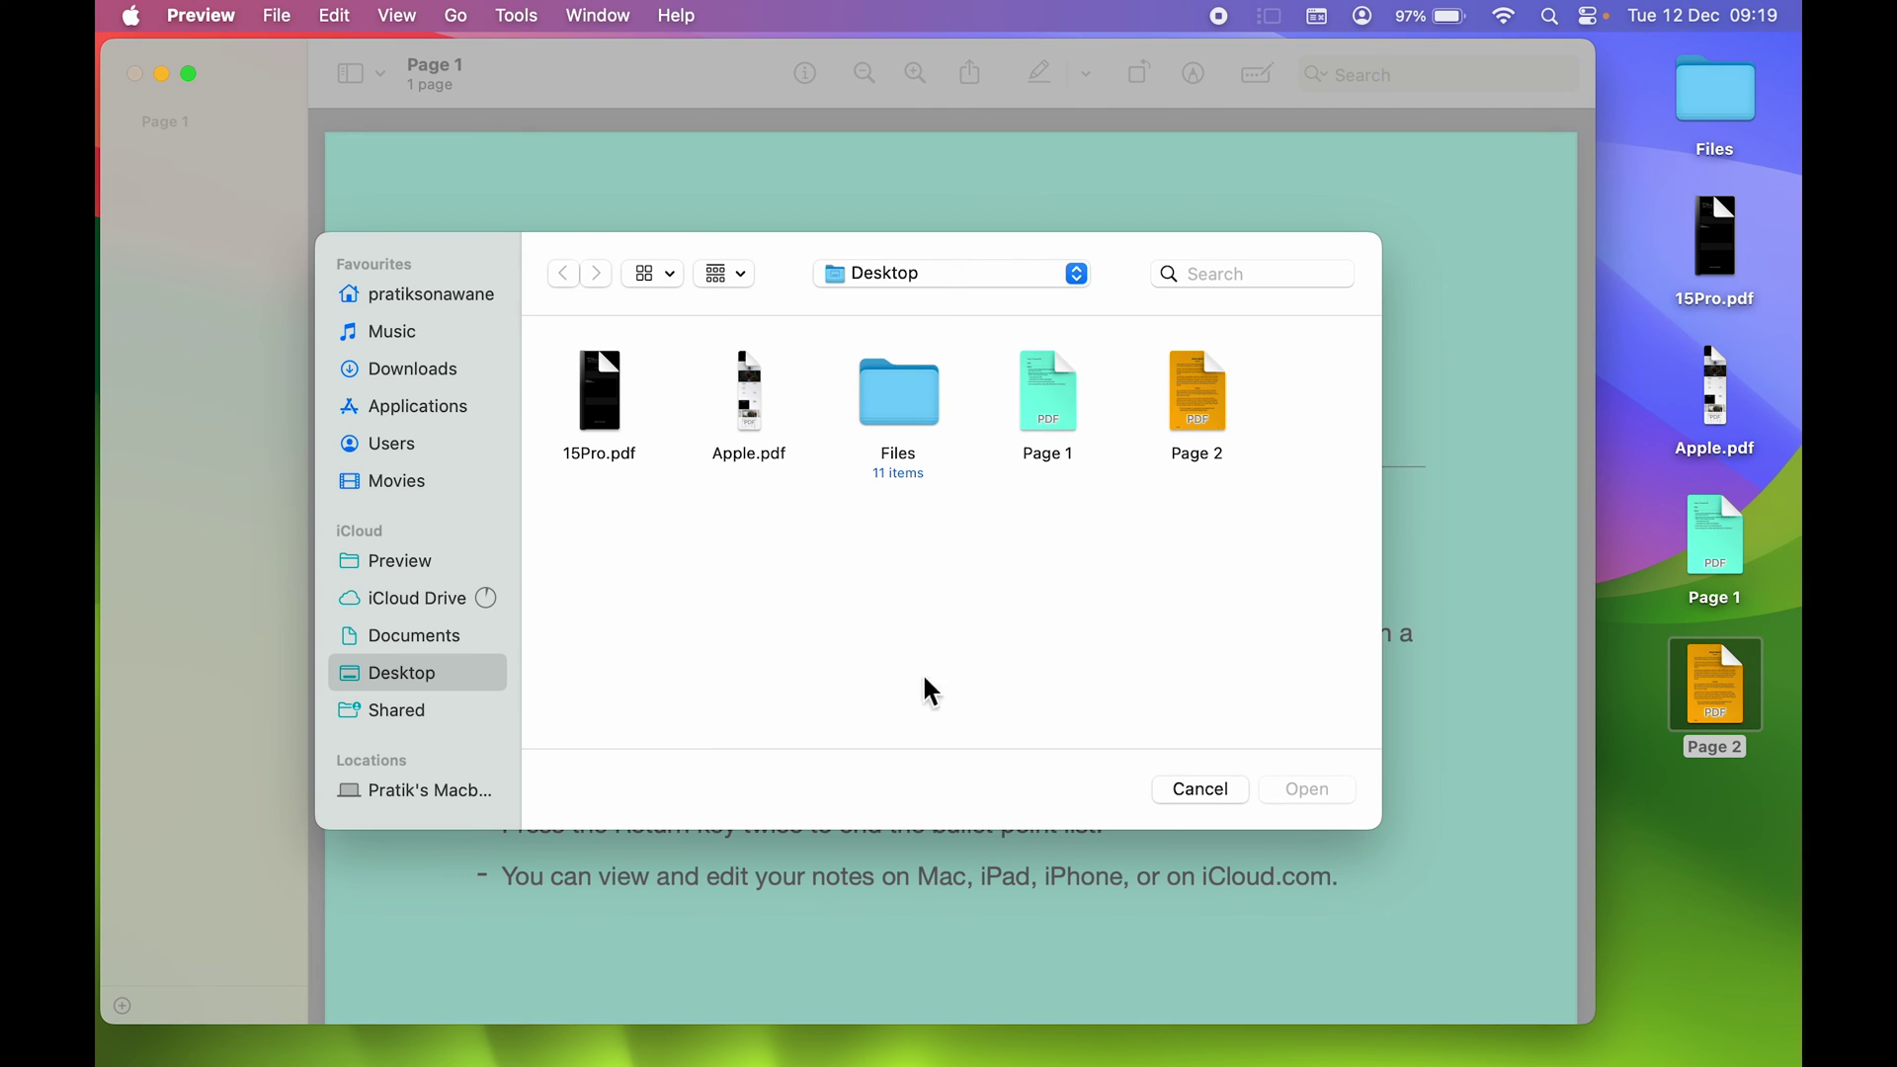
{"action": "left_click", "coordinate": [1021, 283]}
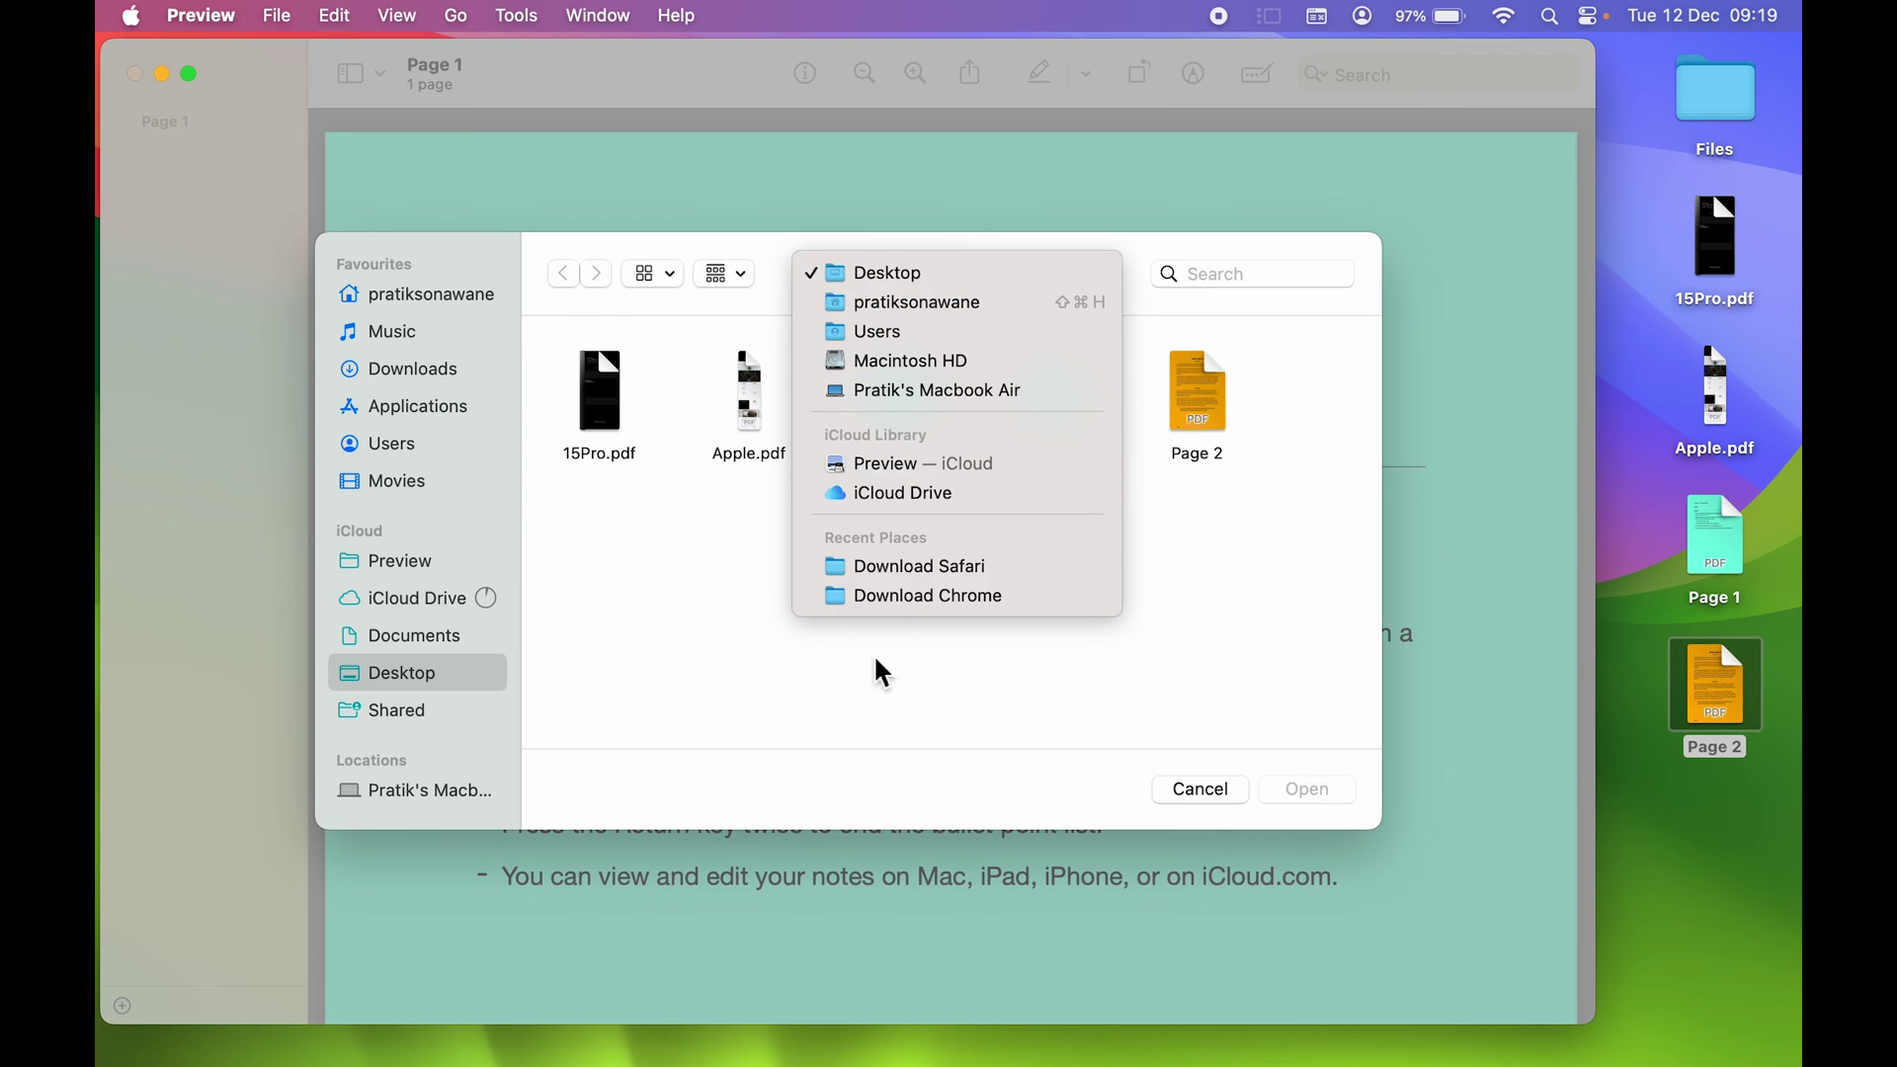
{"action": "left_click", "coordinate": [671, 614]}
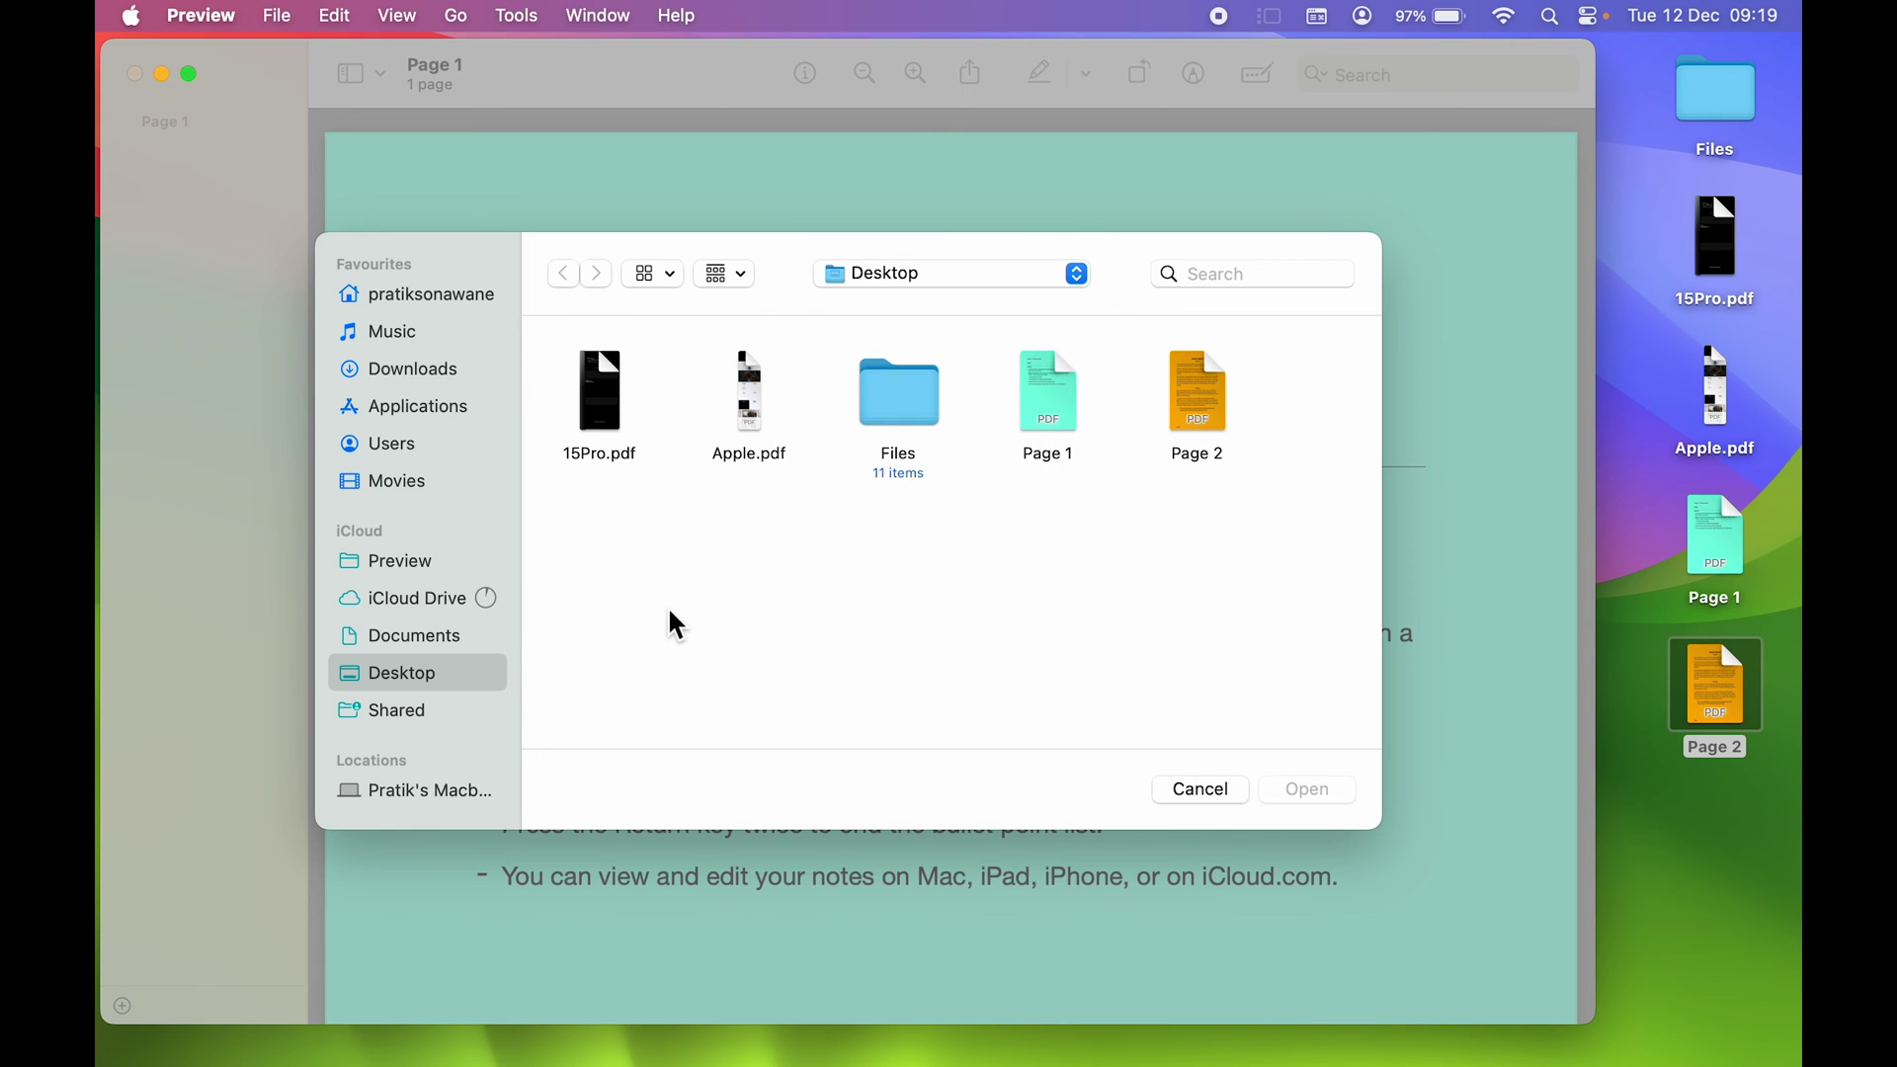
{"action": "left_click", "coordinate": [1199, 463]}
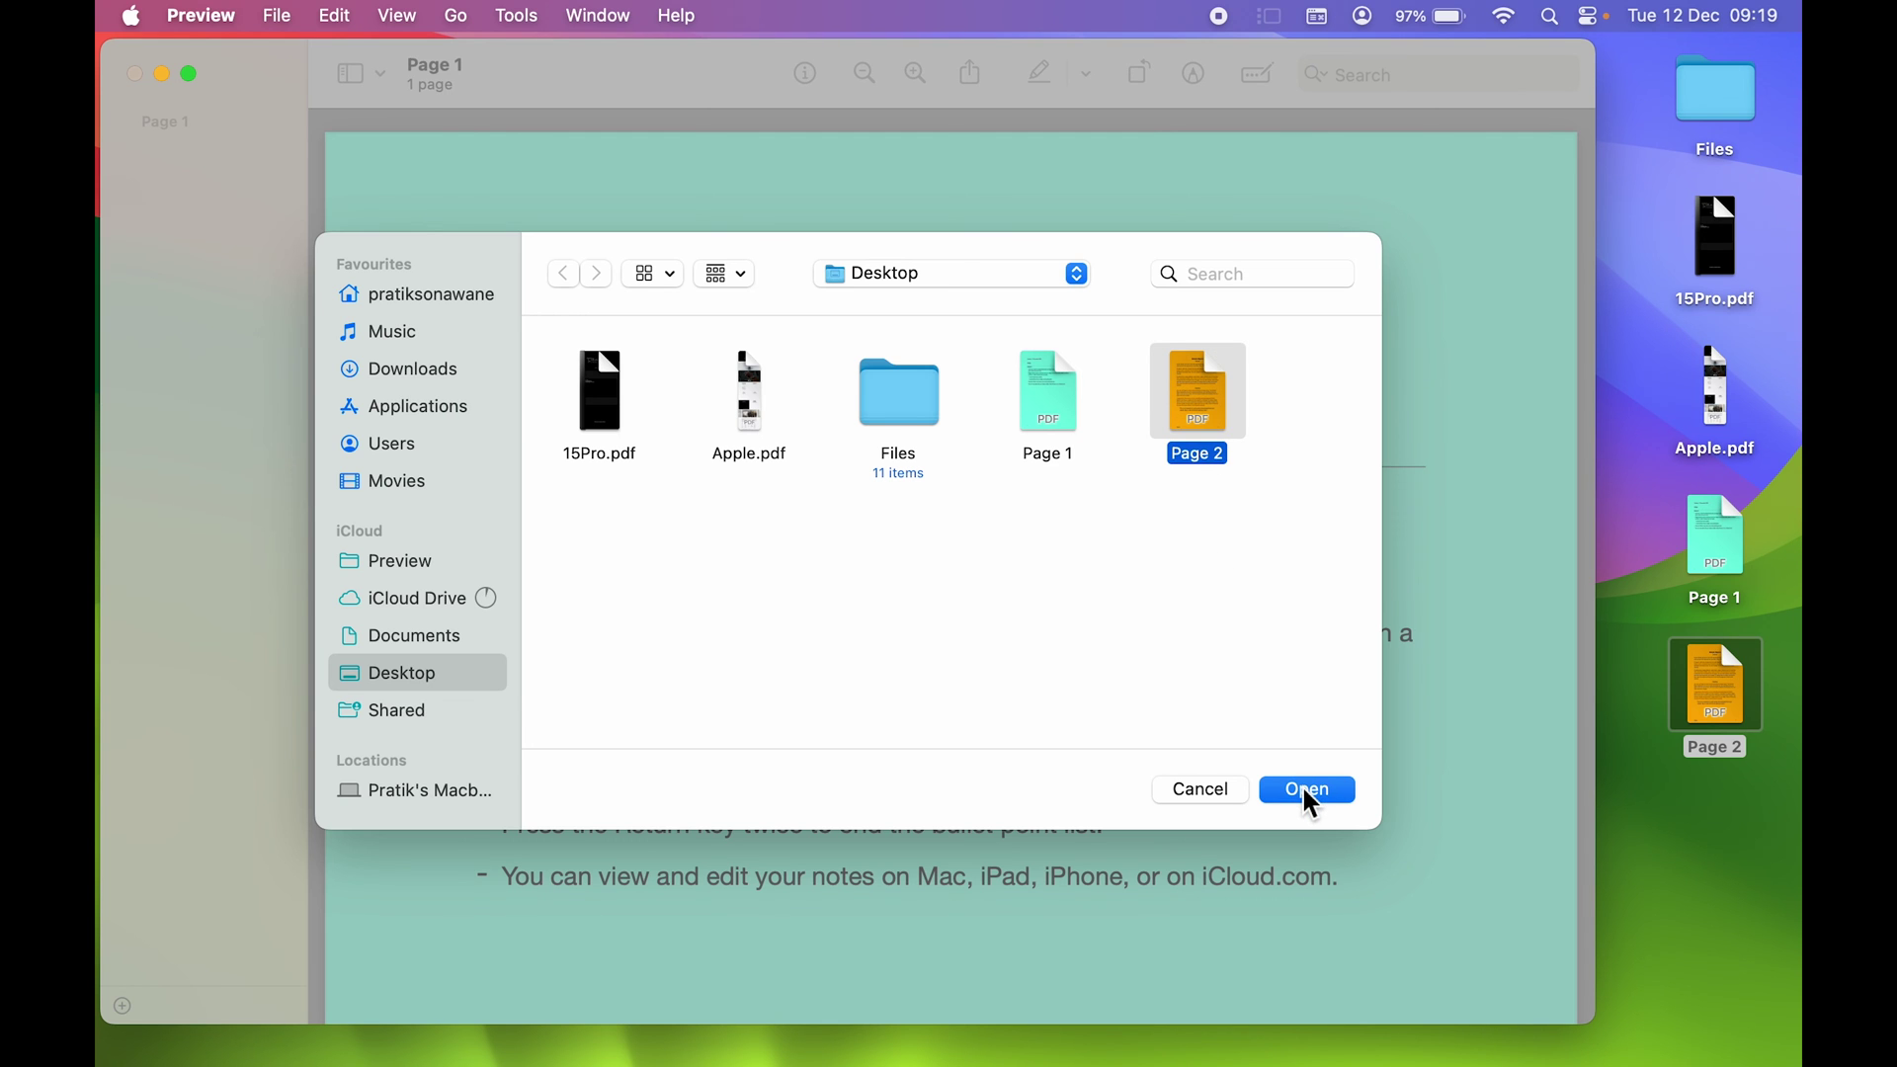
{"action": "left_click", "coordinate": [1309, 790]}
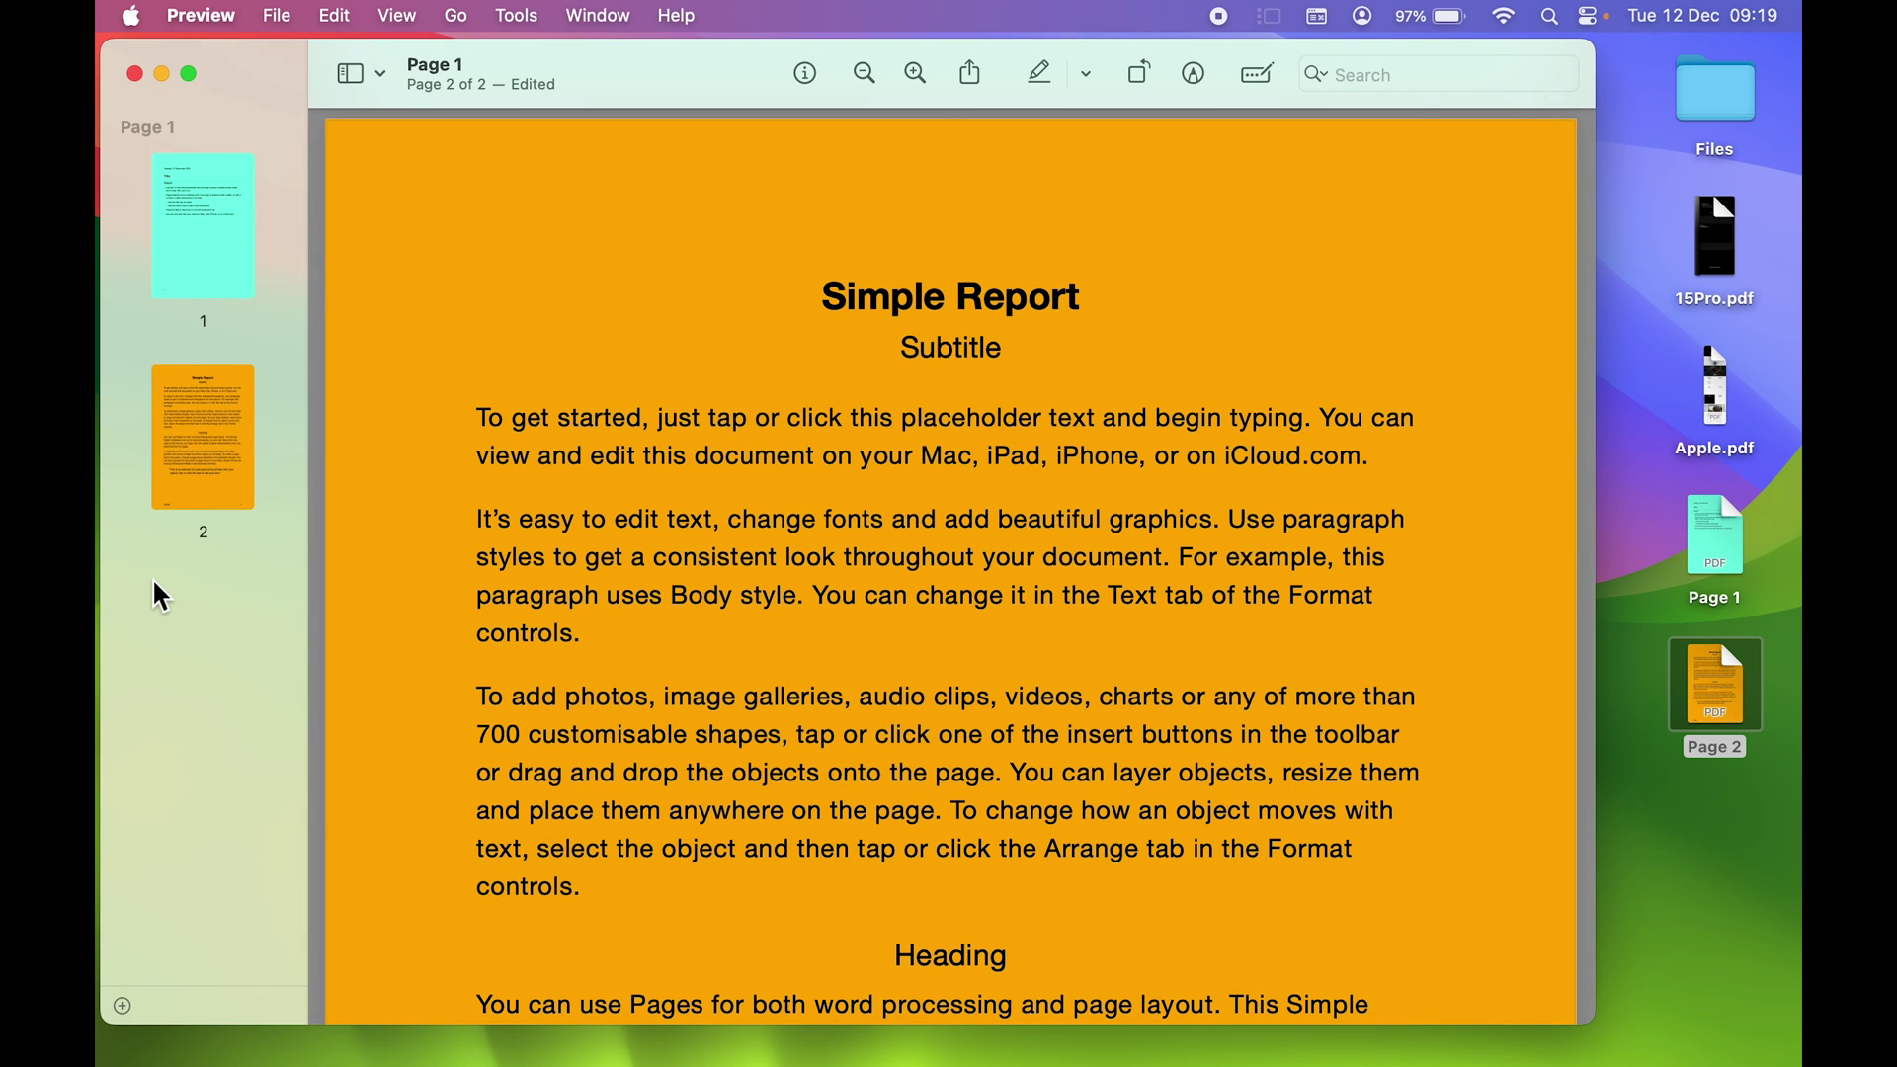
Check the merged document by switching between the thumbnails of pages 1 and 2
{"action": "left_click", "coordinate": [195, 252]}
{"action": "left_click", "coordinate": [207, 415]}
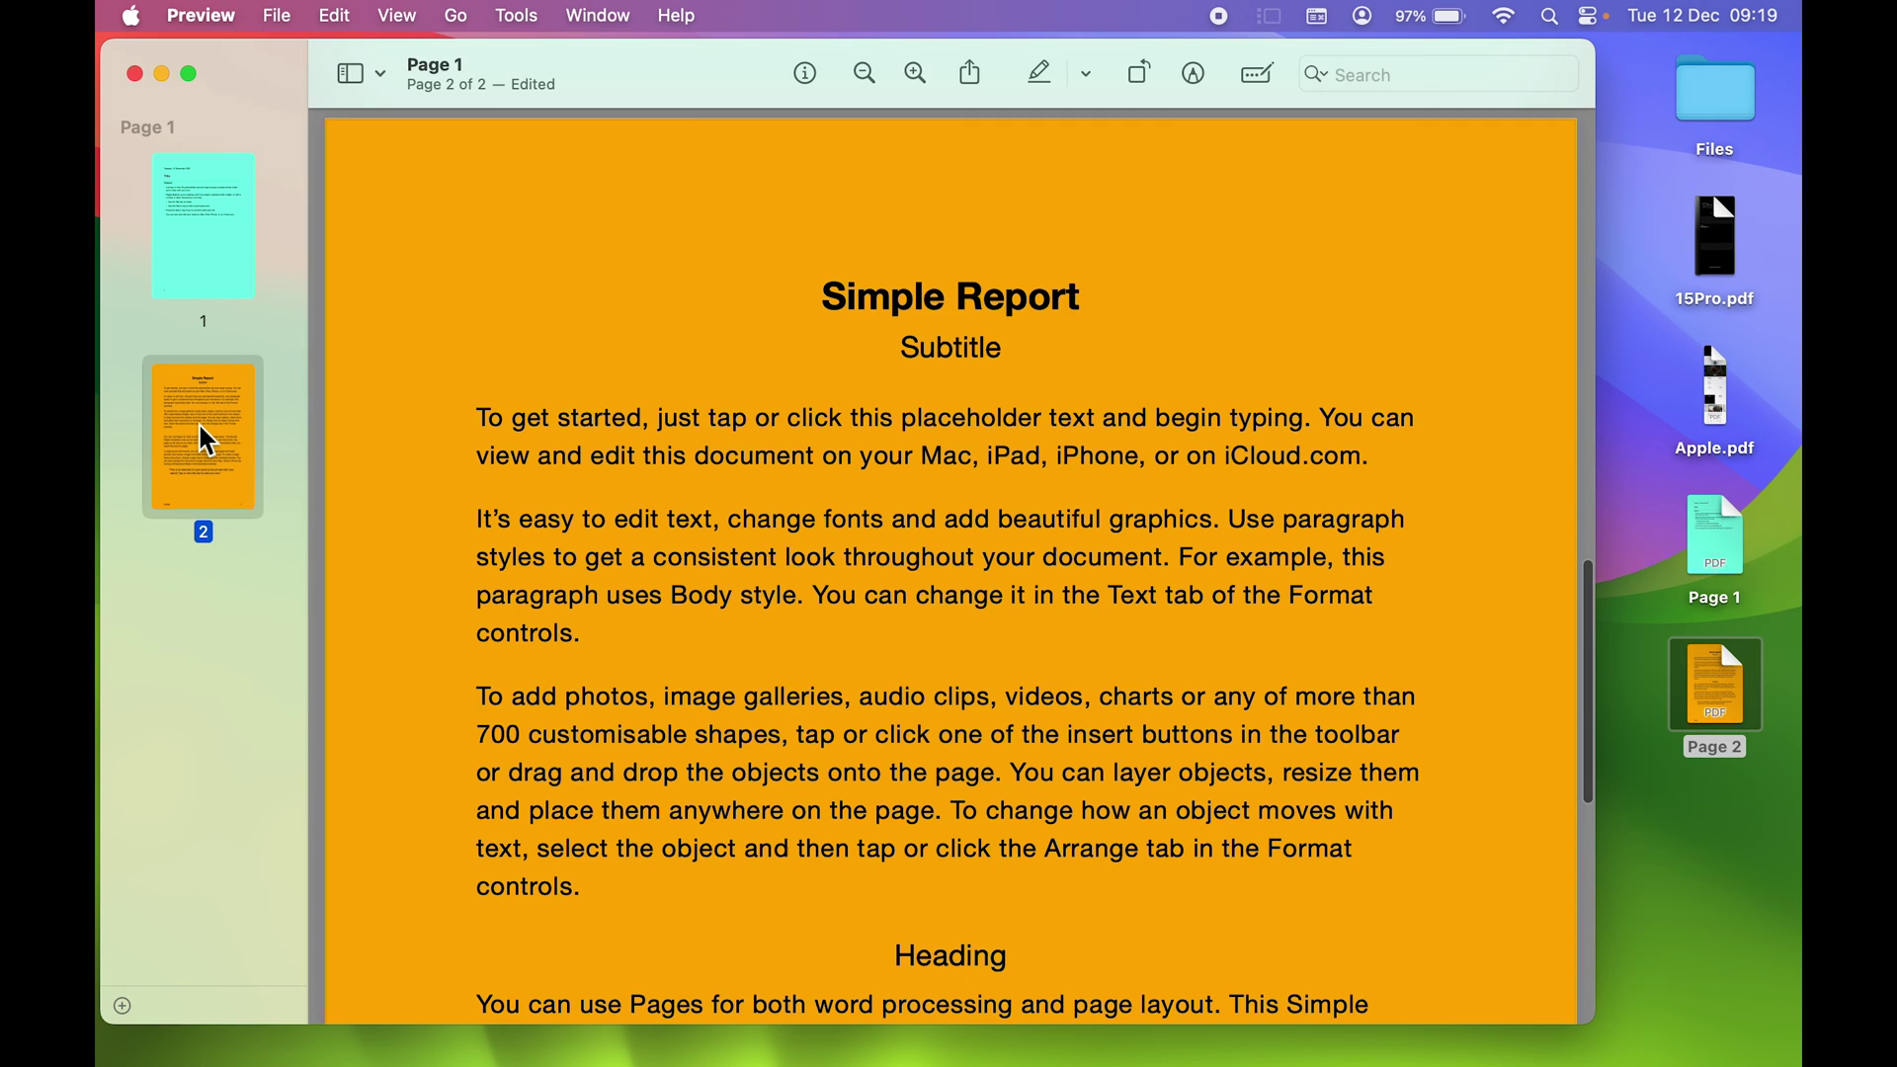
{"action": "left_click", "coordinate": [217, 212]}
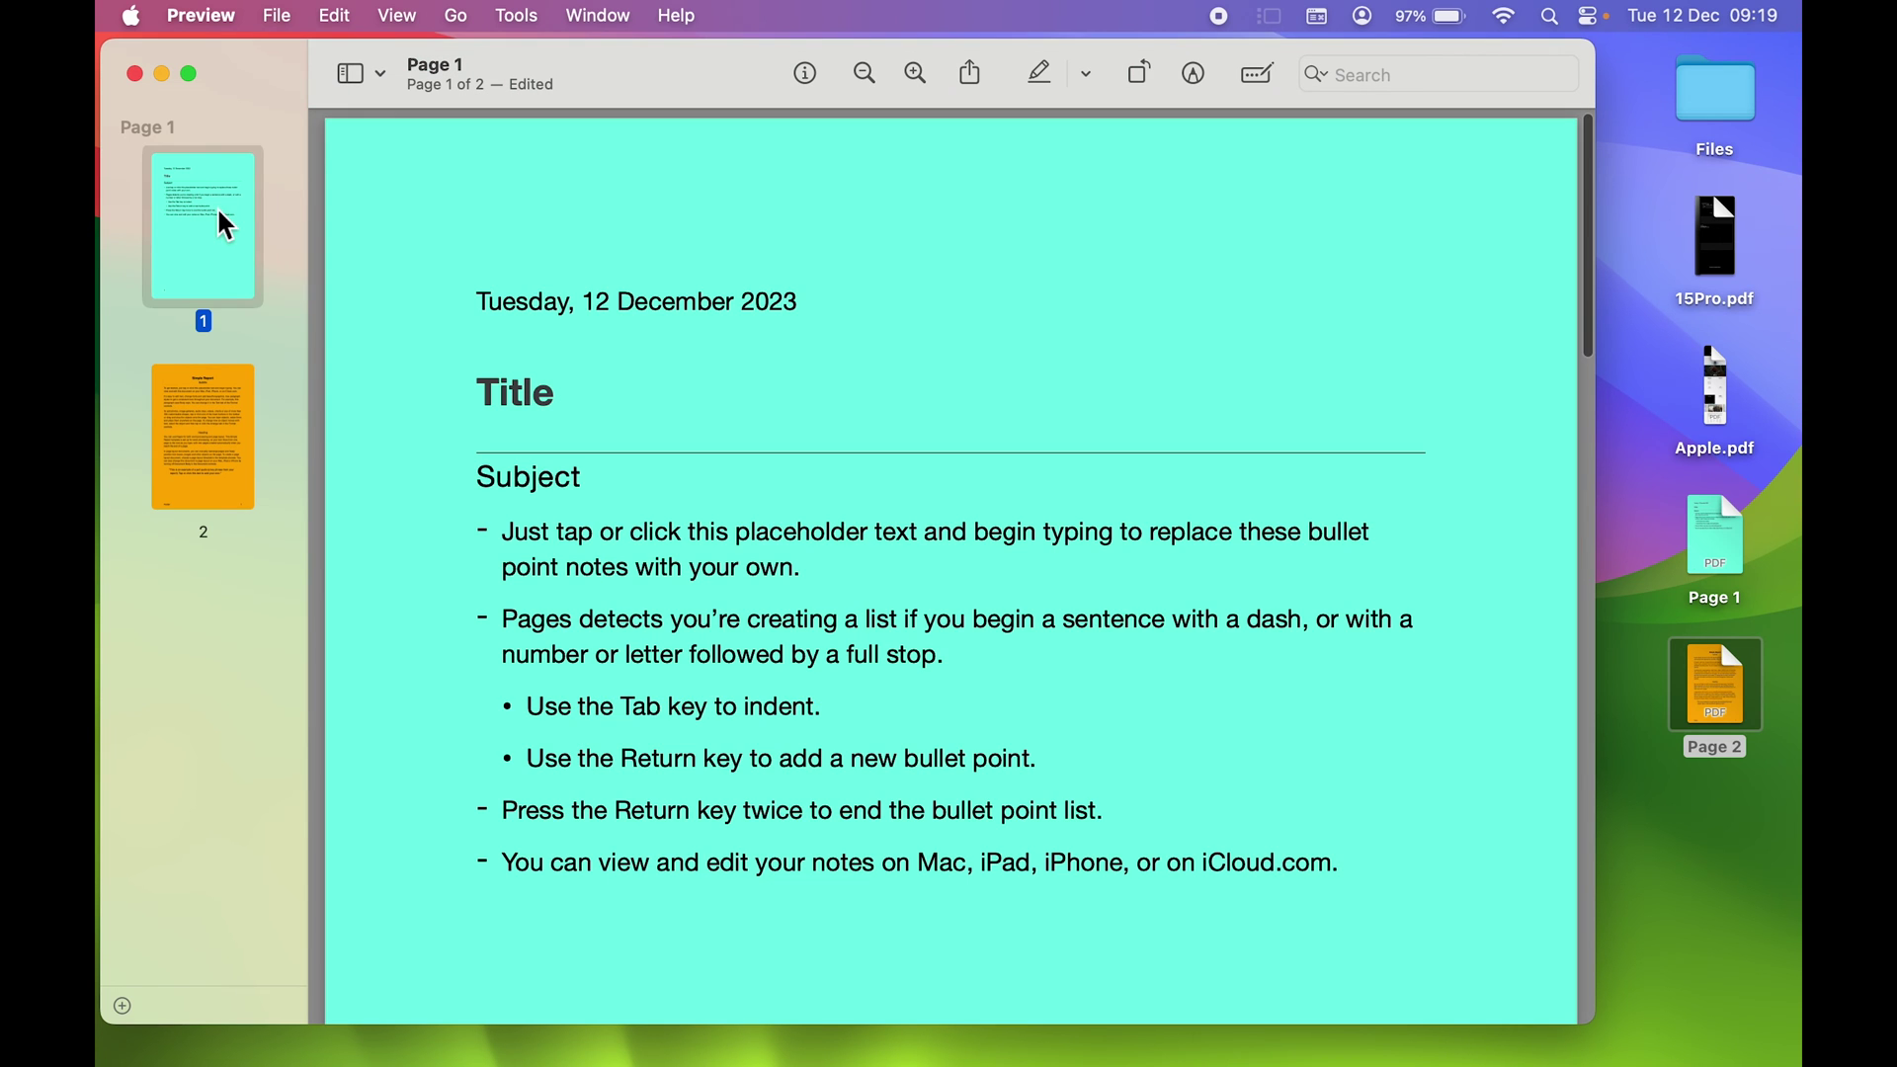
{"action": "left_click", "coordinate": [210, 415]}
{"action": "left_click", "coordinate": [206, 238]}
{"action": "left_click", "coordinate": [214, 442]}
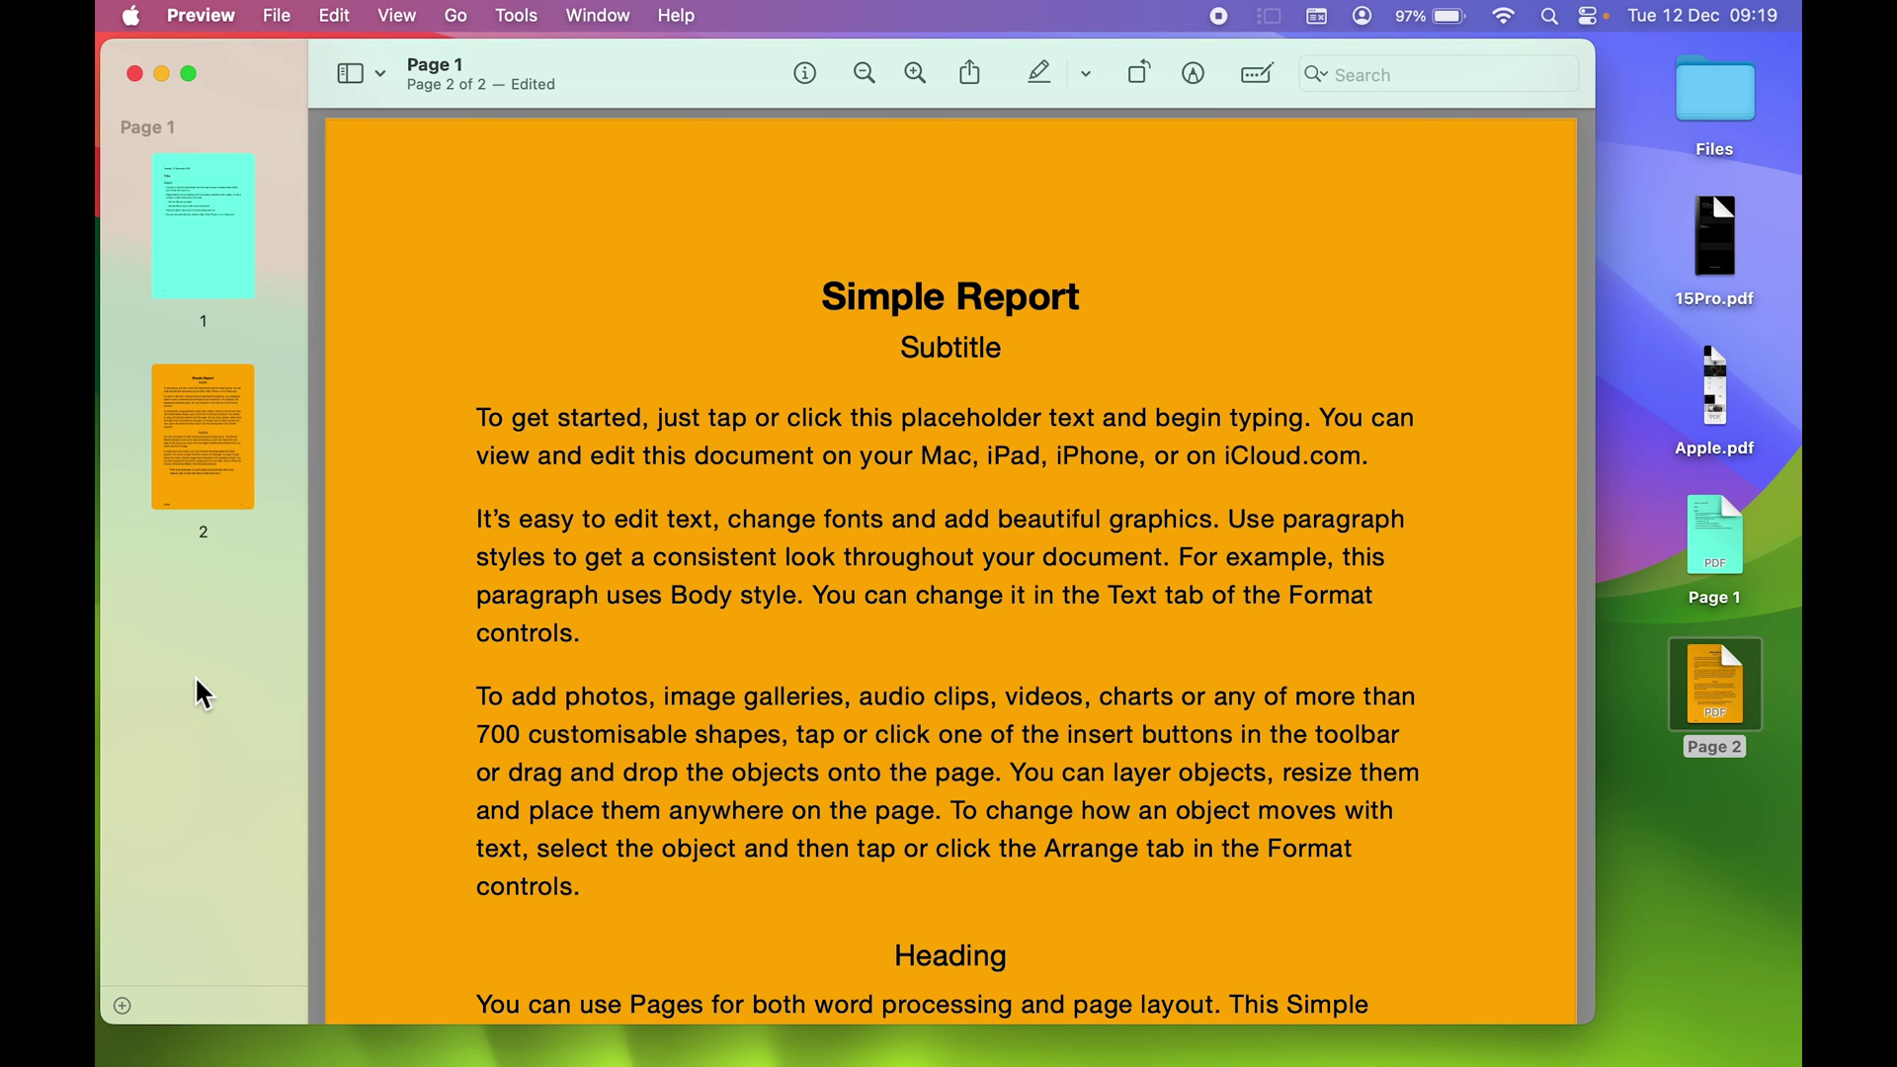
{"action": "left_click", "coordinate": [230, 424]}
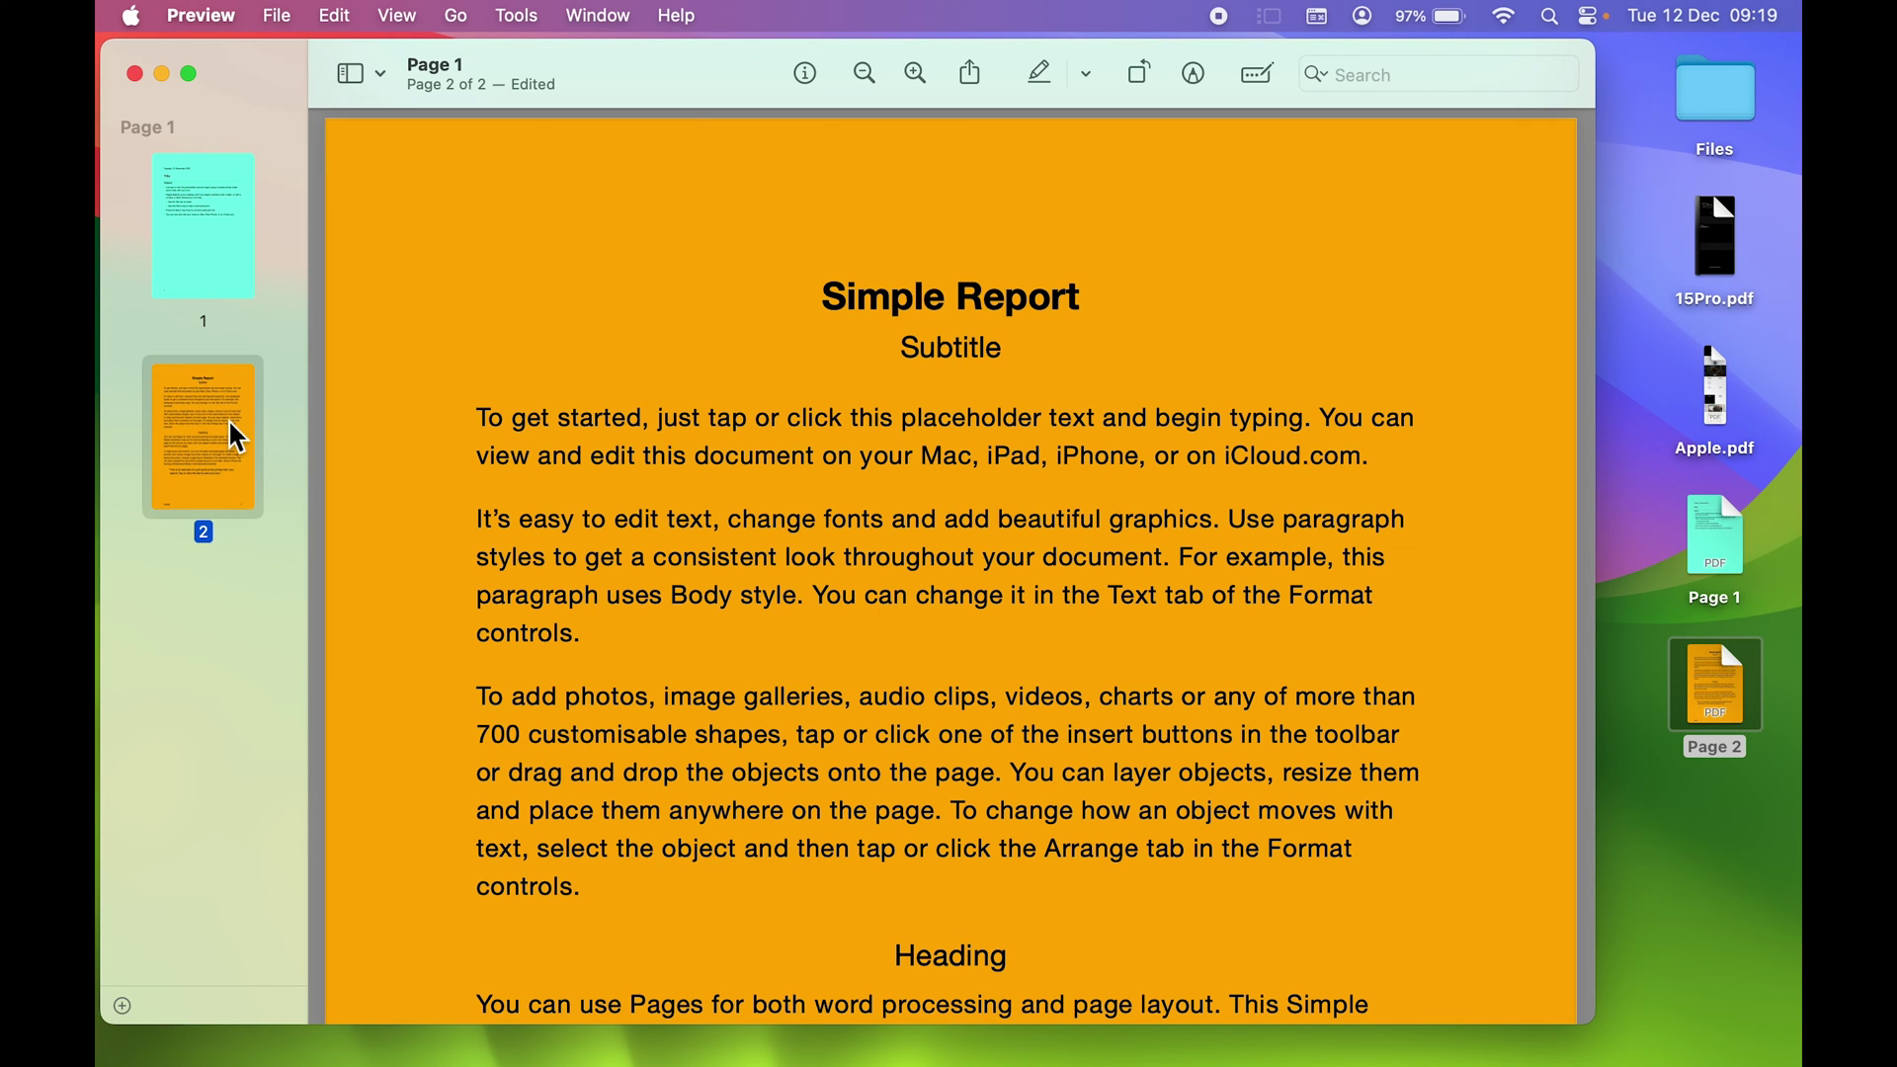
Move the orange Simple Report page ahead of the turquoise page in the thumbnail order and check both pages
{"action": "left_click_drag", "start_coordinate": [228, 419], "coordinate": [242, 148]}
{"action": "left_click", "coordinate": [212, 591]}
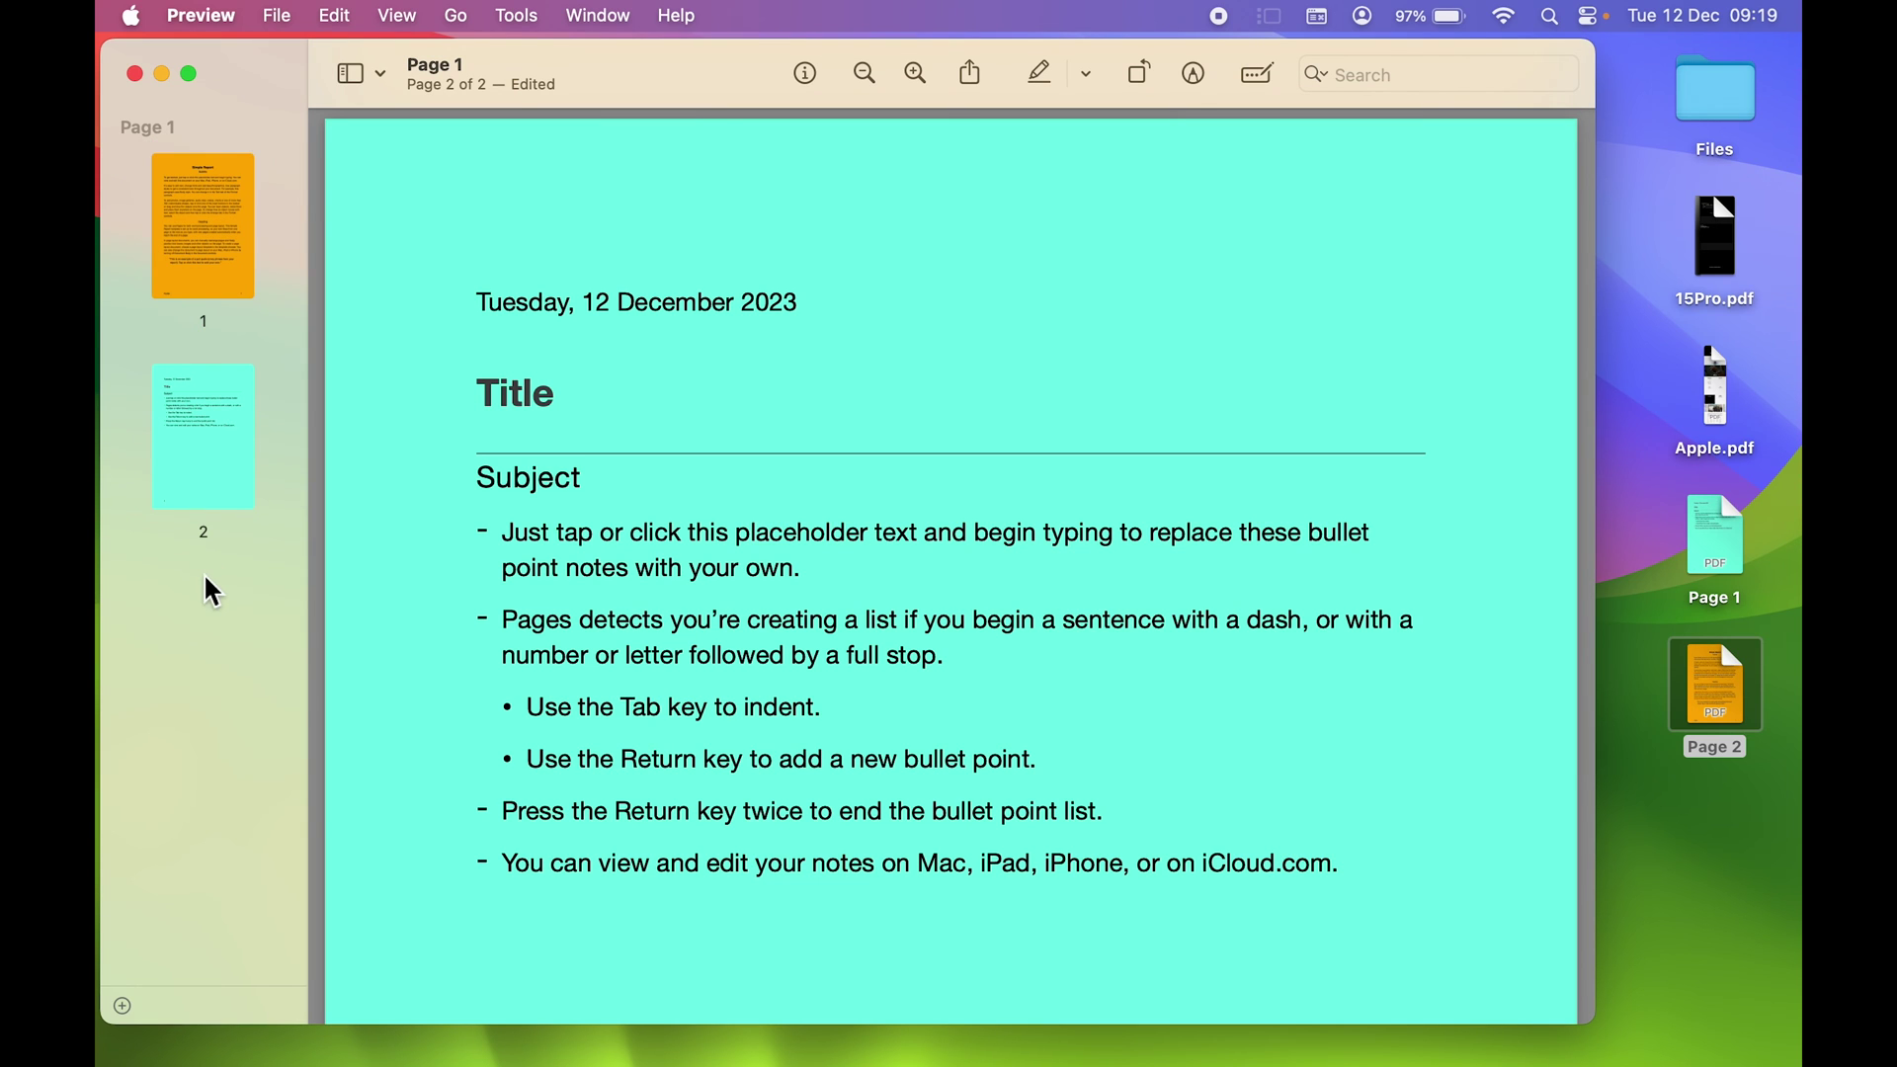
{"action": "left_click", "coordinate": [209, 259]}
{"action": "left_click", "coordinate": [209, 466]}
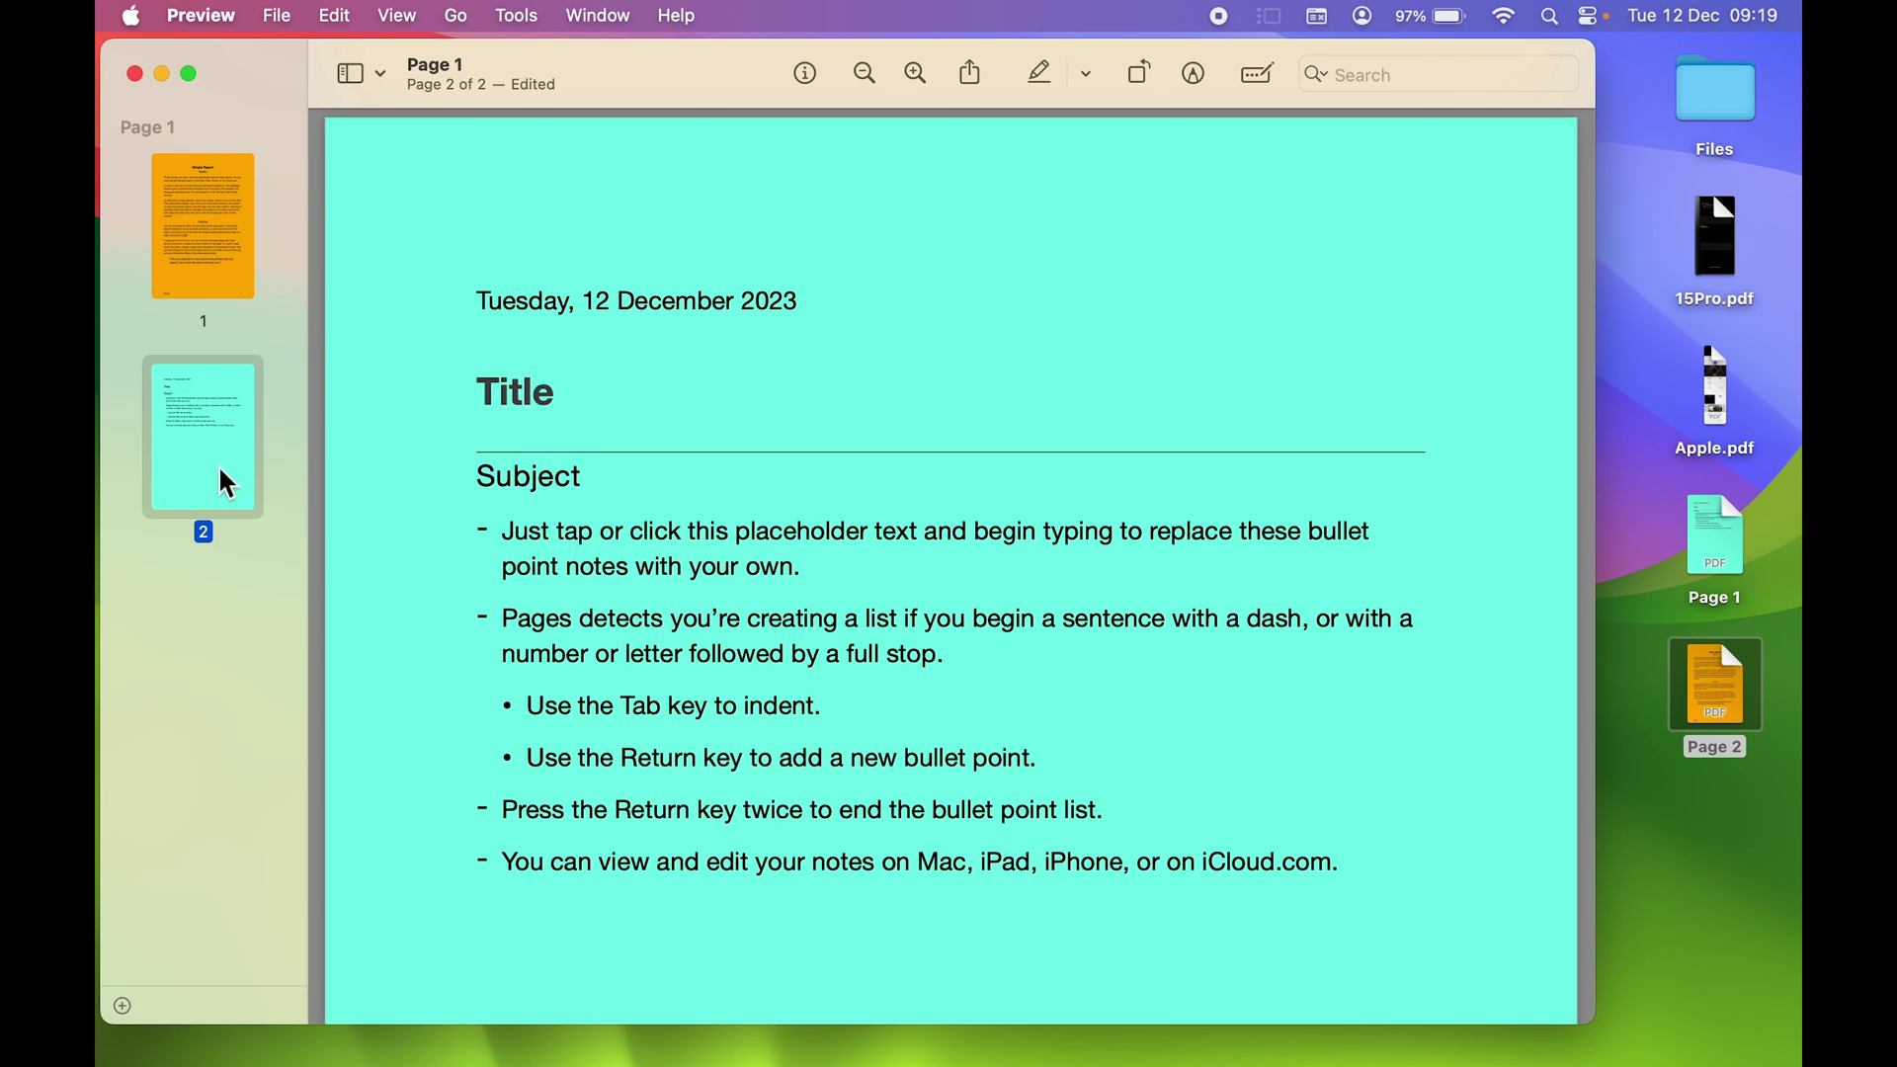
{"action": "left_click", "coordinate": [204, 623]}
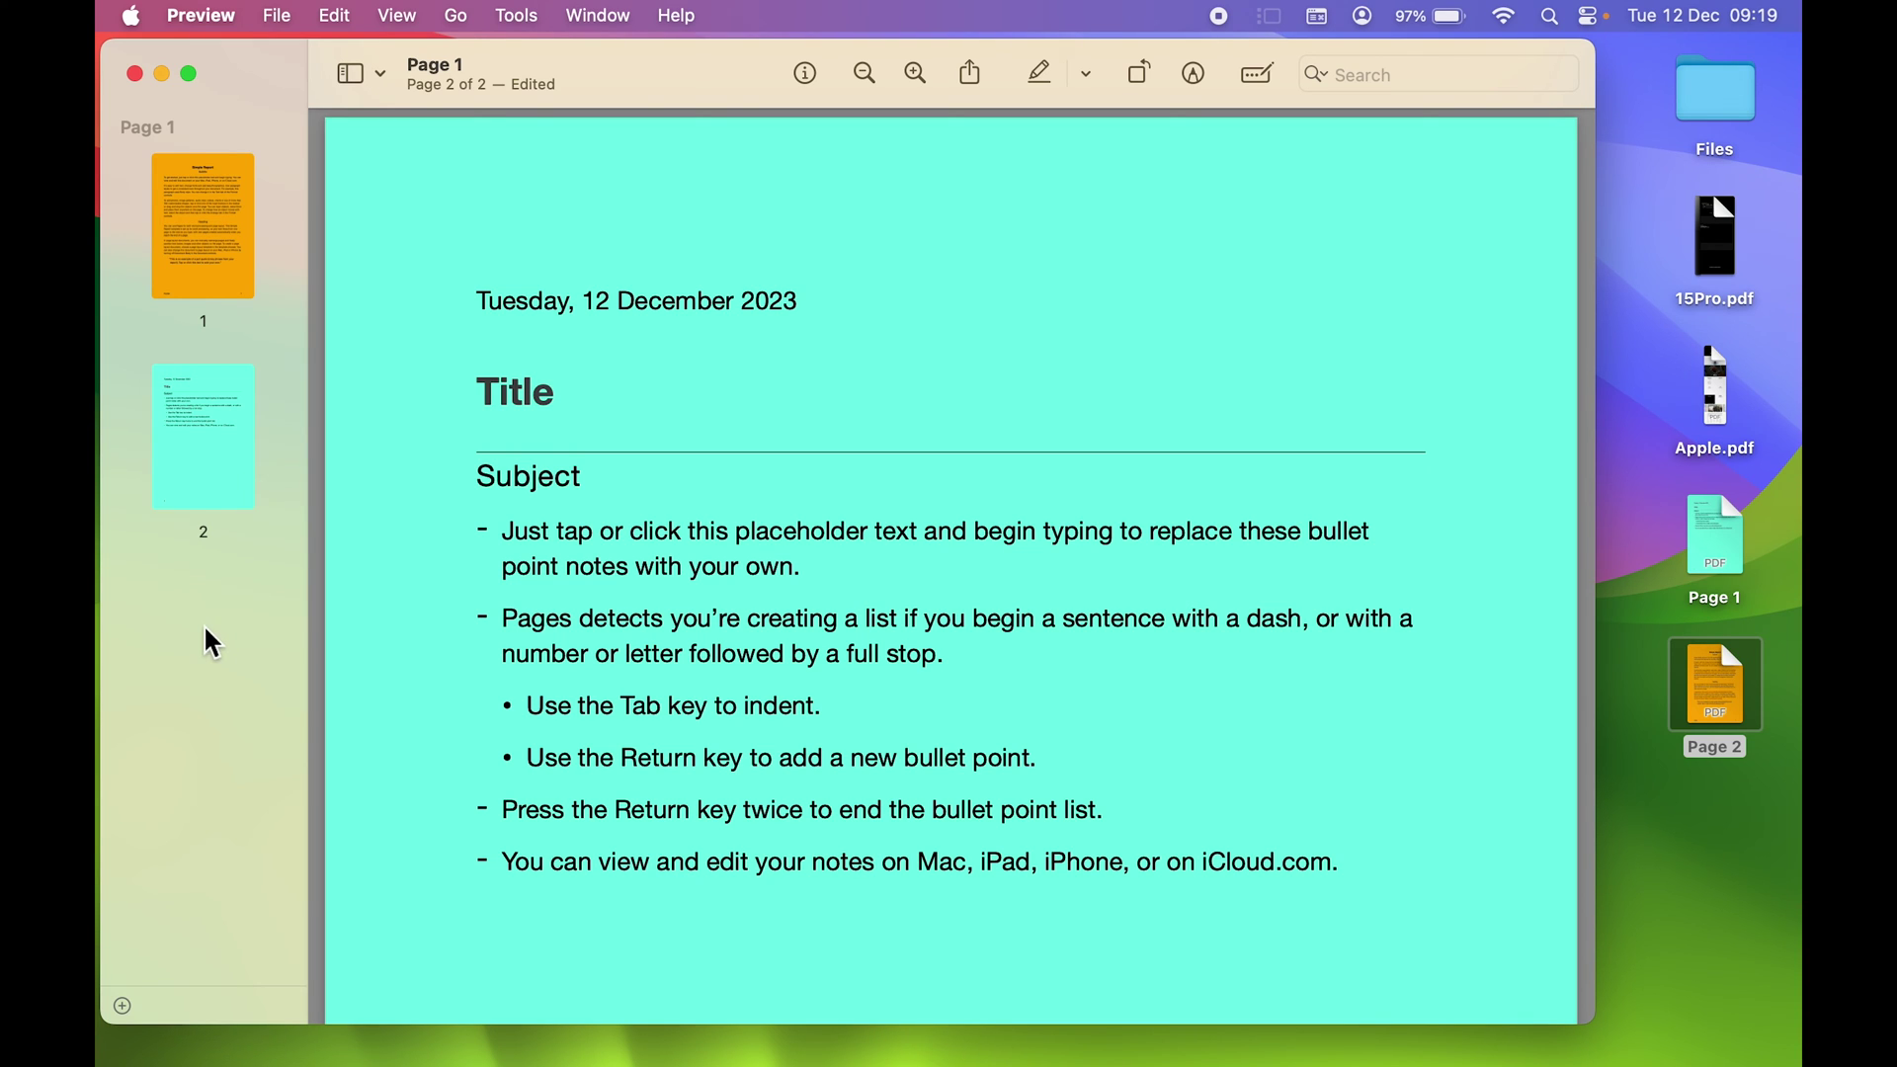
{"action": "left_click", "coordinate": [280, 16]}
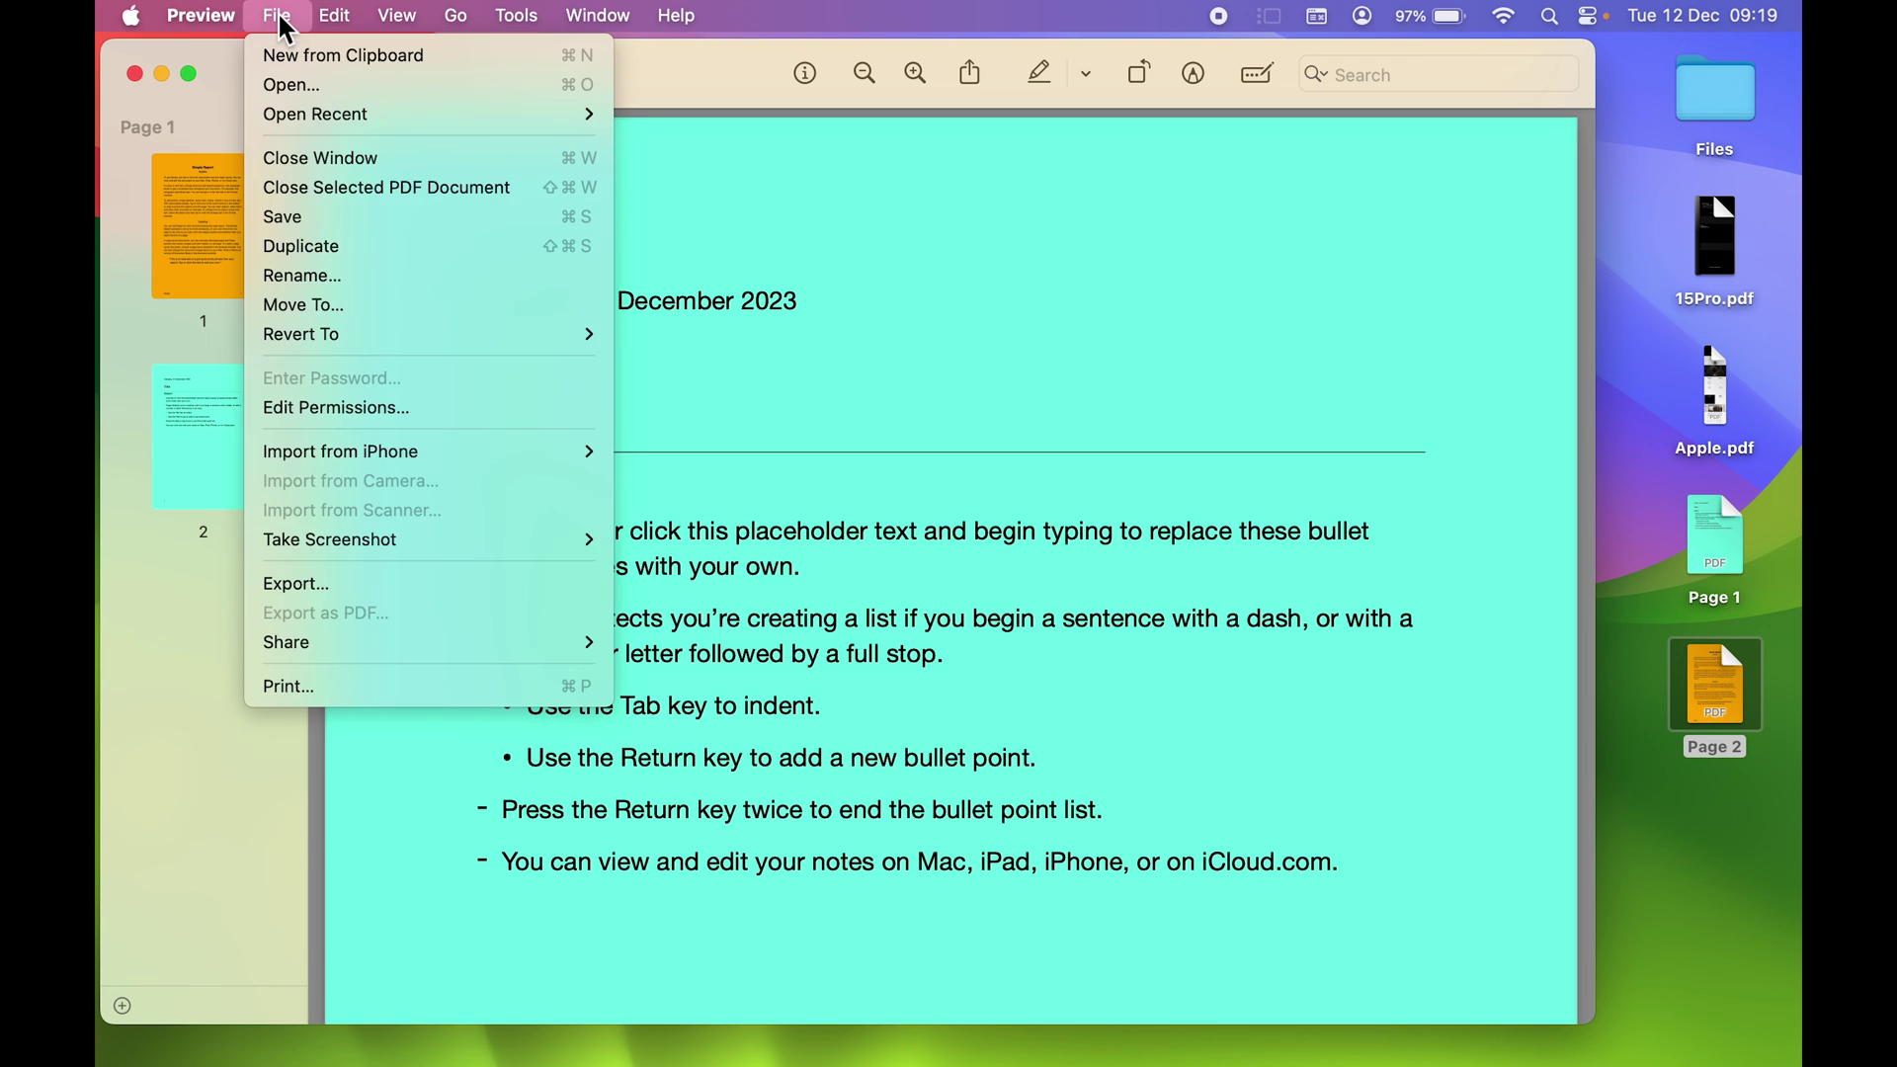
{"action": "left_click", "coordinate": [667, 73]}
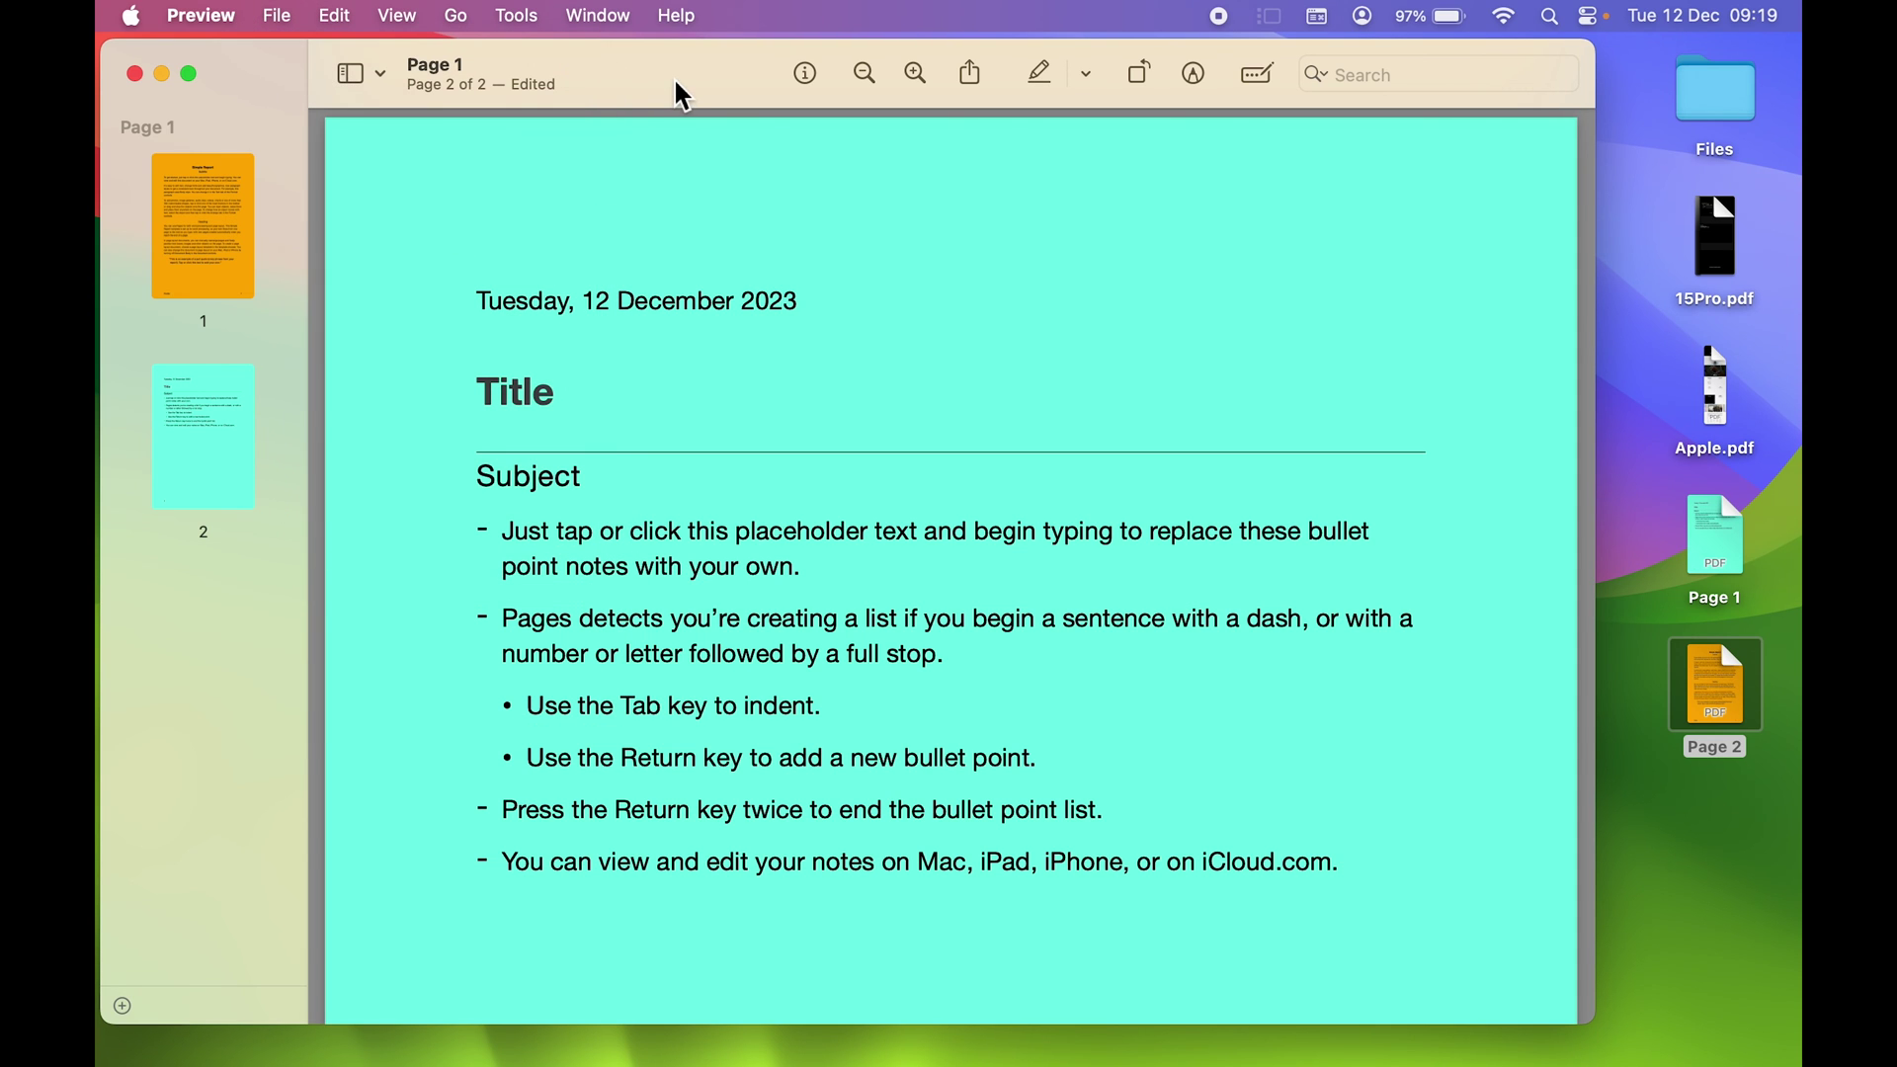
{"action": "left_click", "coordinate": [1702, 856]}
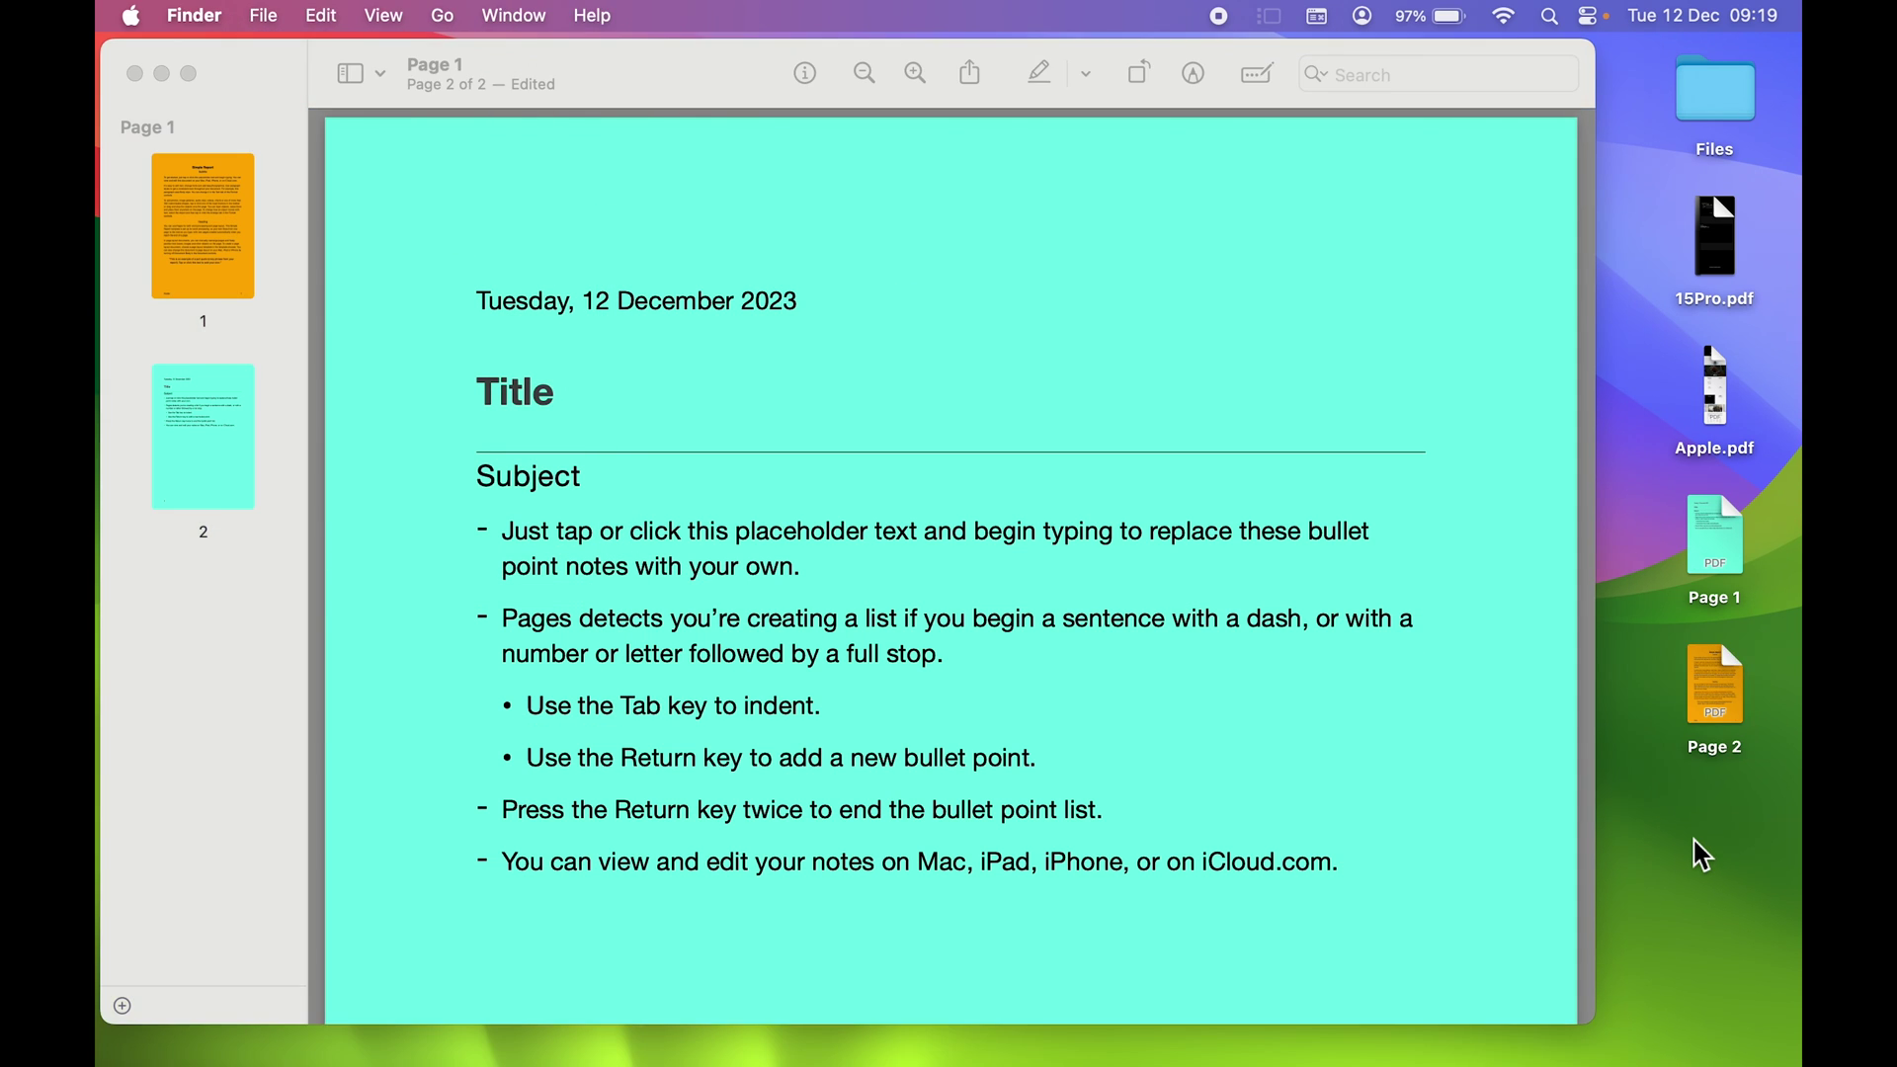
{"action": "left_click", "coordinate": [265, 16]}
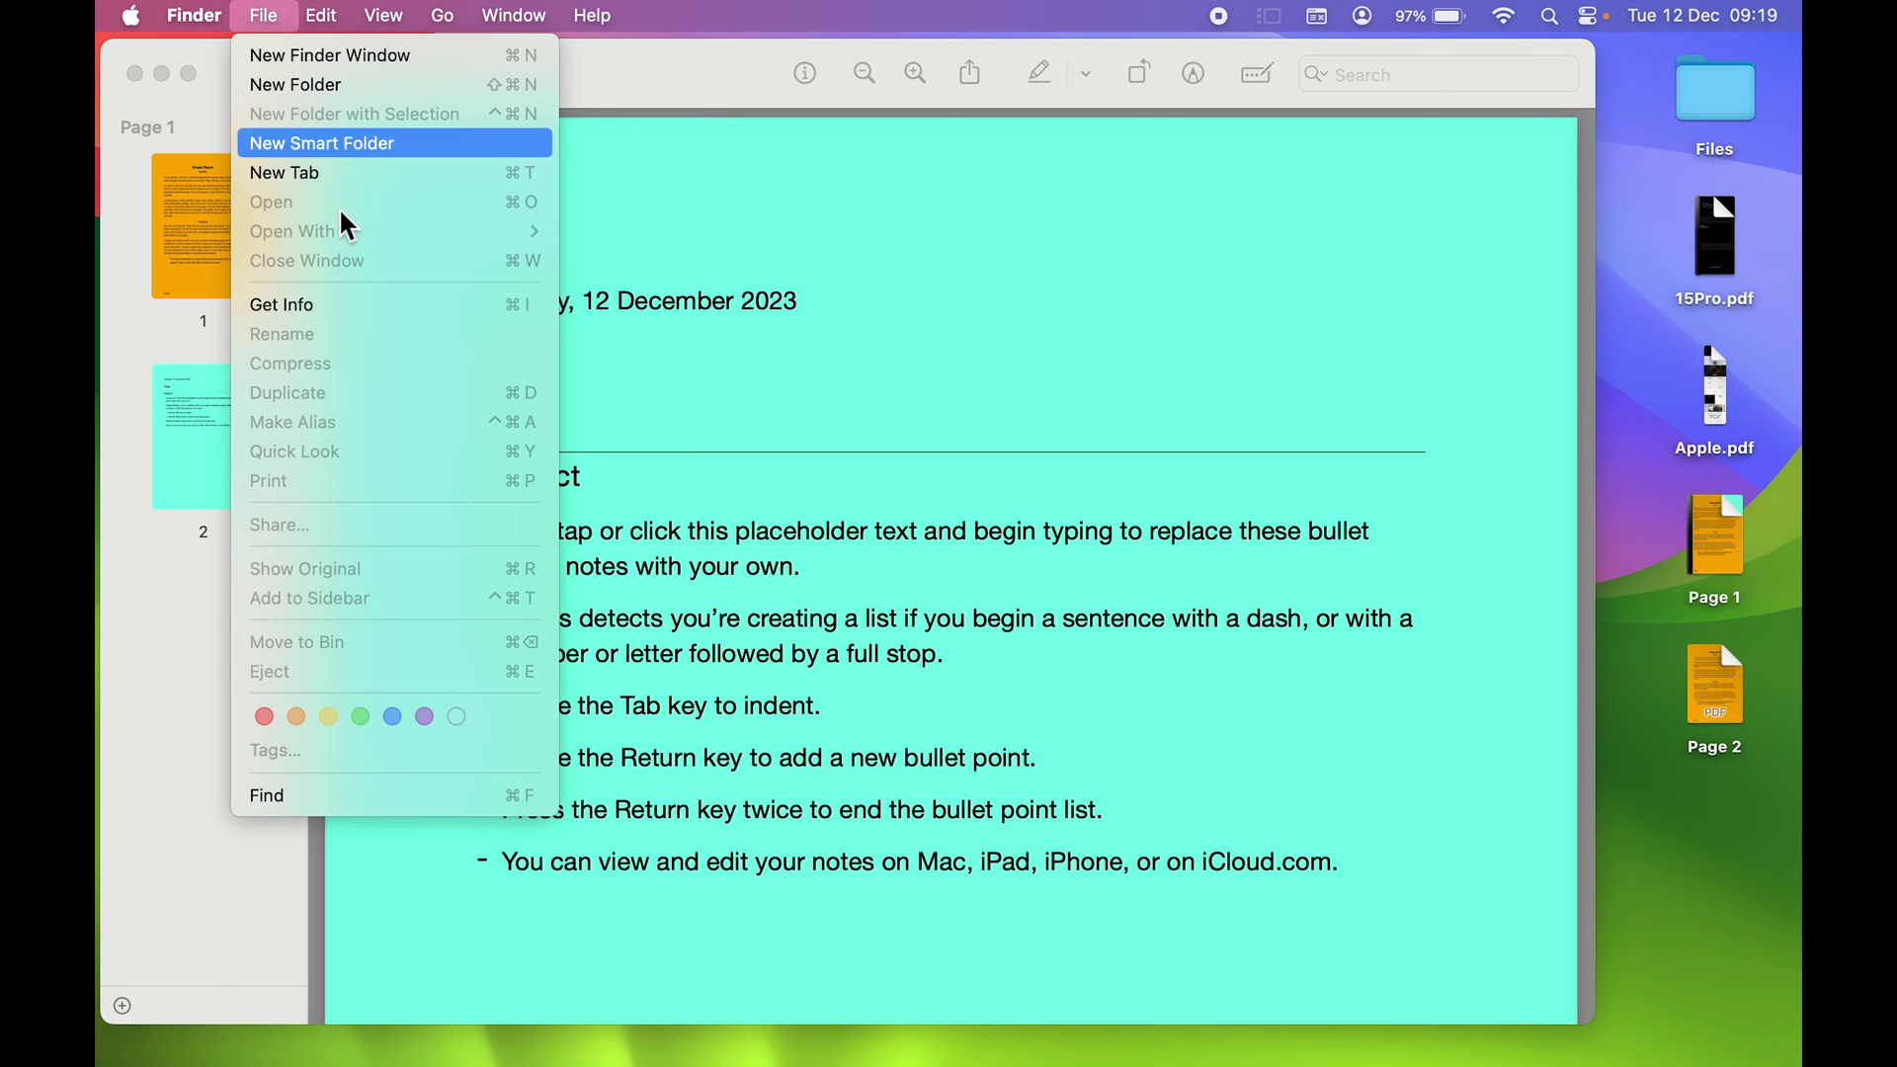
{"action": "key", "text": "Right"}
{"action": "left_click", "coordinate": [247, 701]}
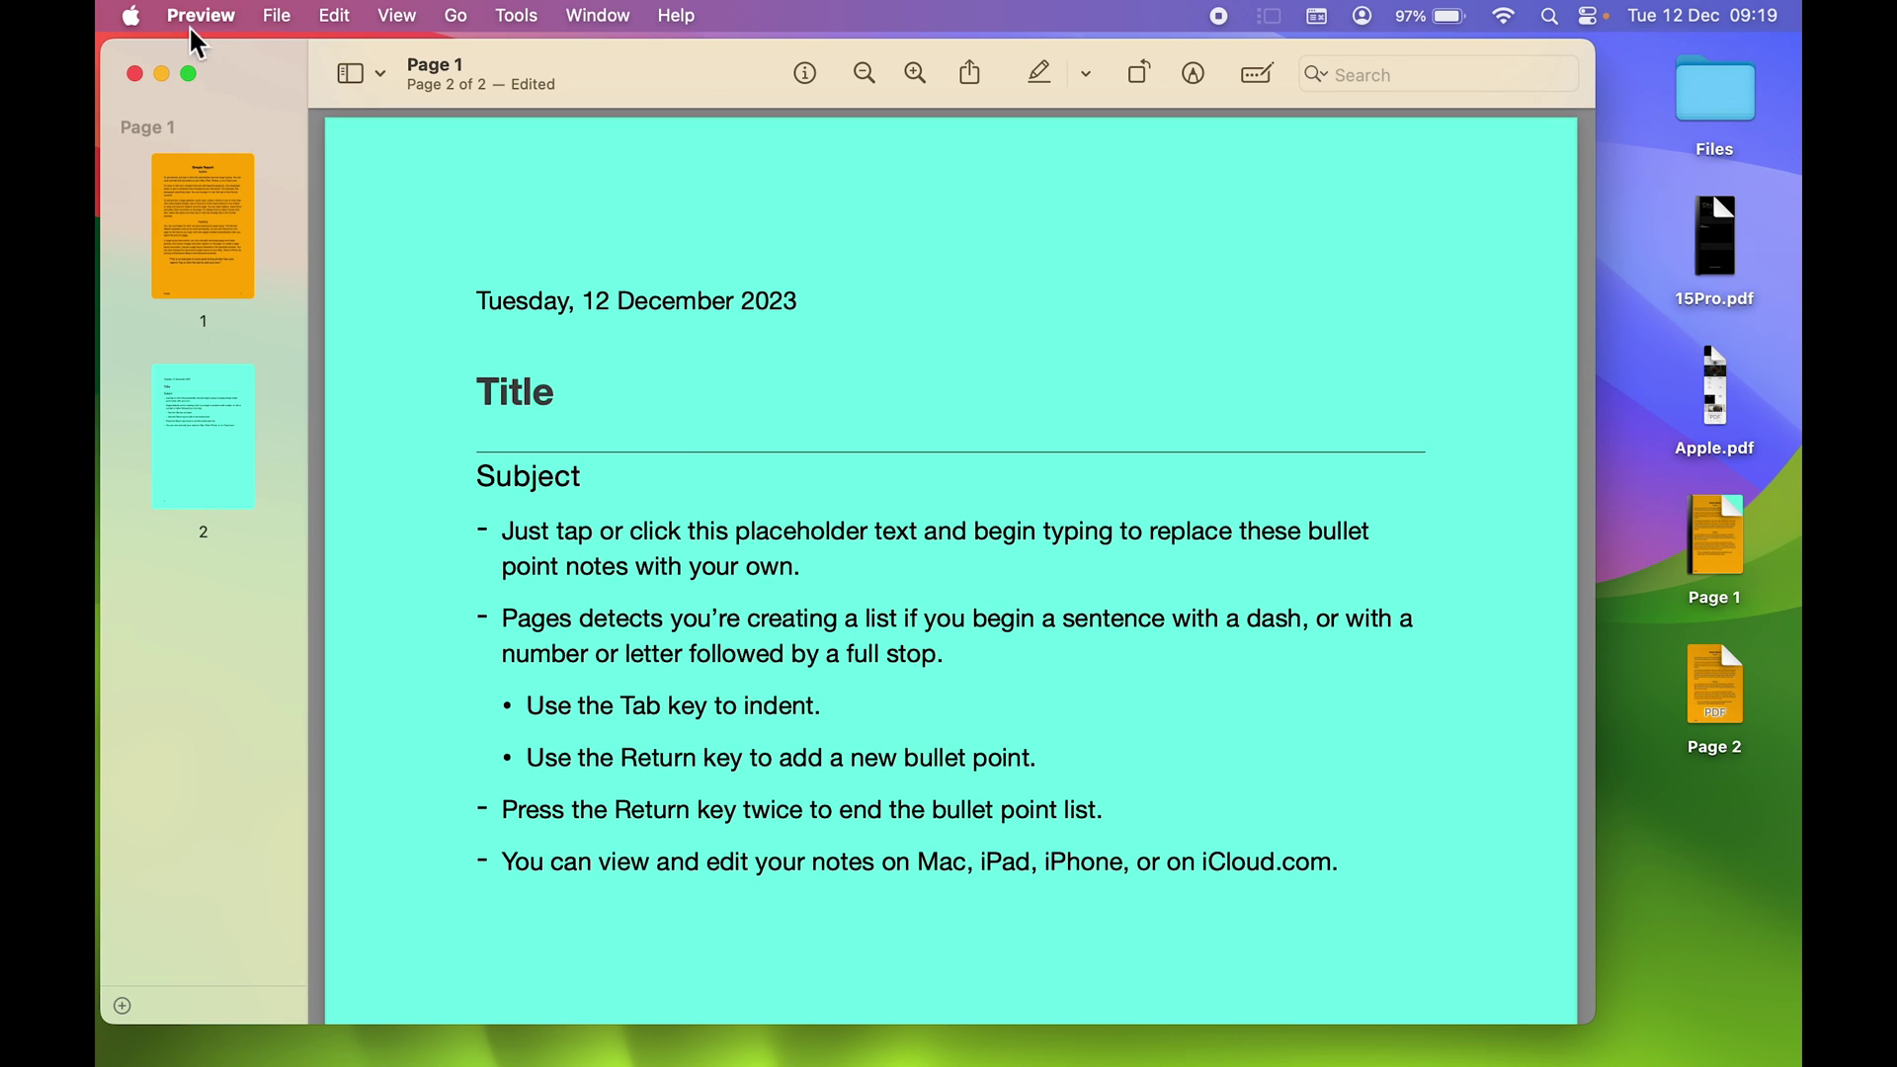
Export the merged document to the Desktop as a PDF named "Page 1 & 2 combined" and close the Page 1 window
{"action": "left_click", "coordinate": [287, 17]}
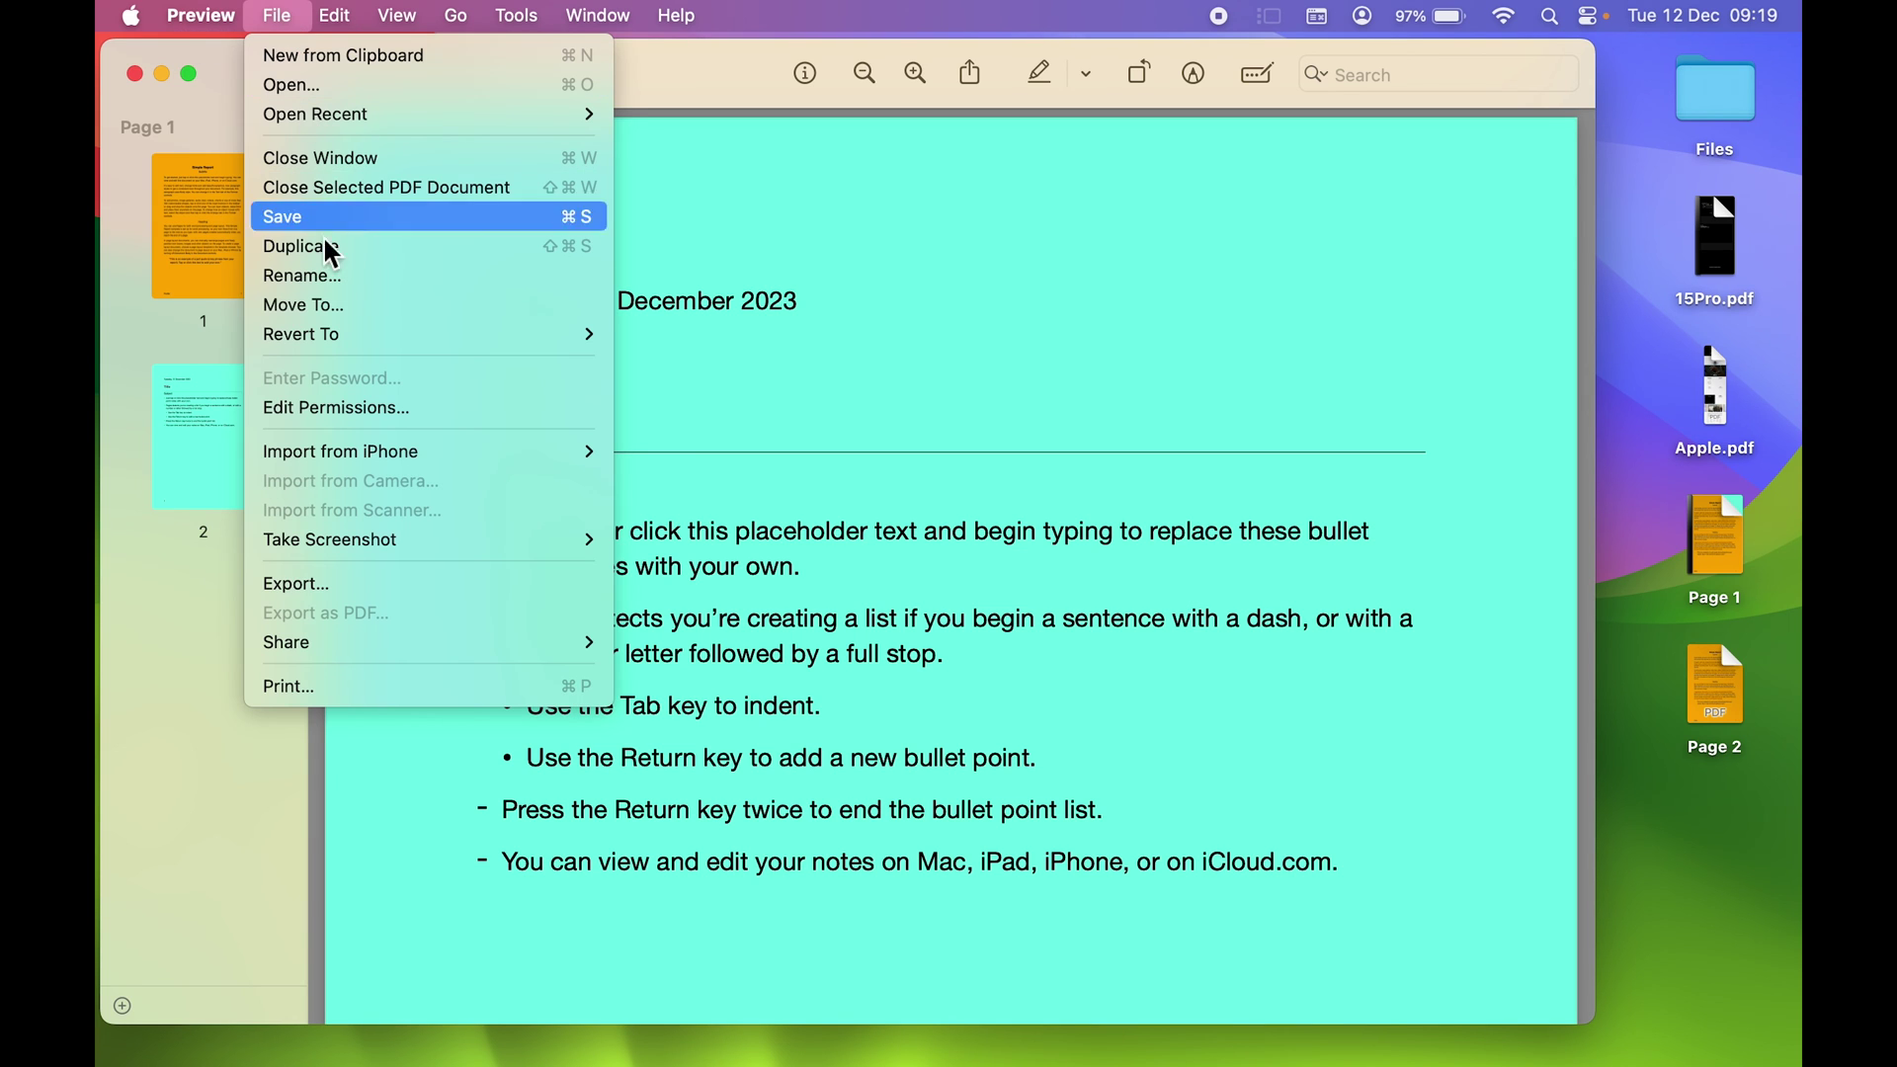
{"action": "left_click", "coordinate": [391, 587]}
{"action": "left_click", "coordinate": [856, 328]}
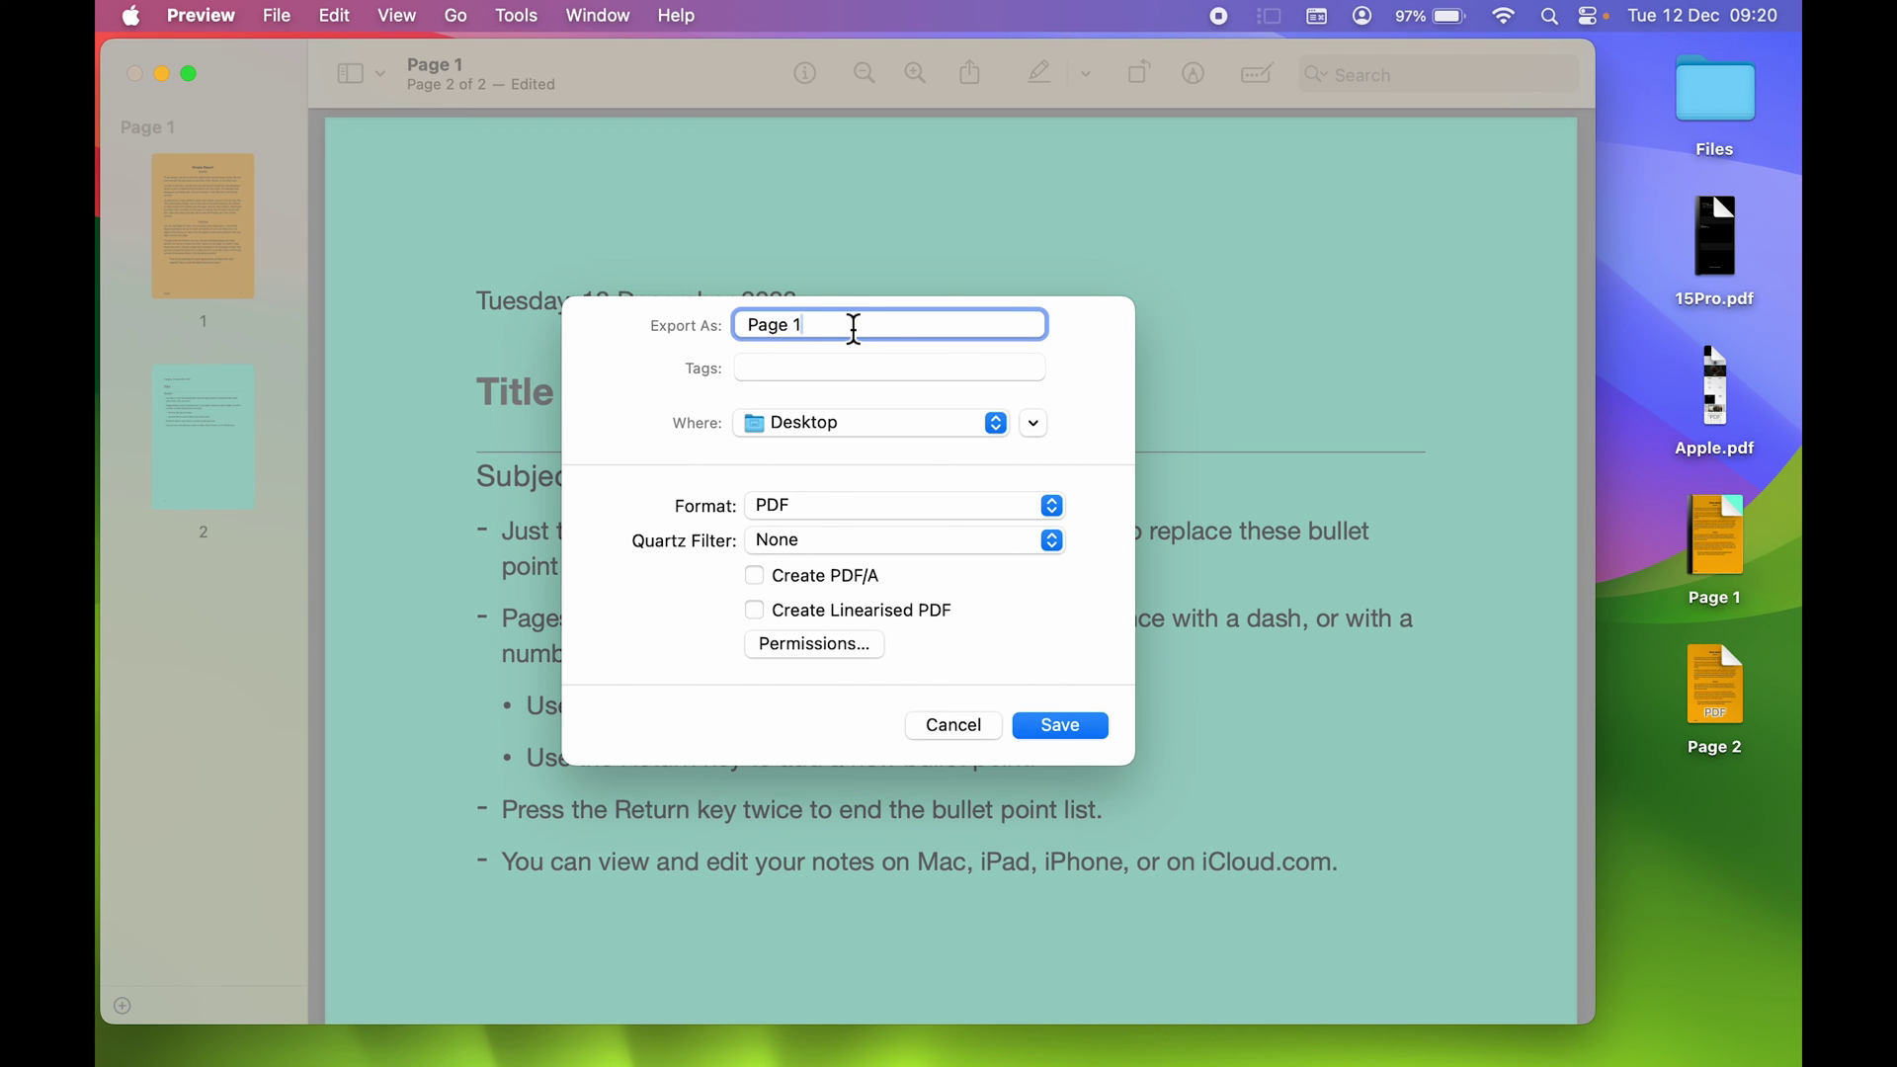
{"action": "type", "text": "& 2 combined"}
{"action": "left_click", "coordinate": [1057, 726]}
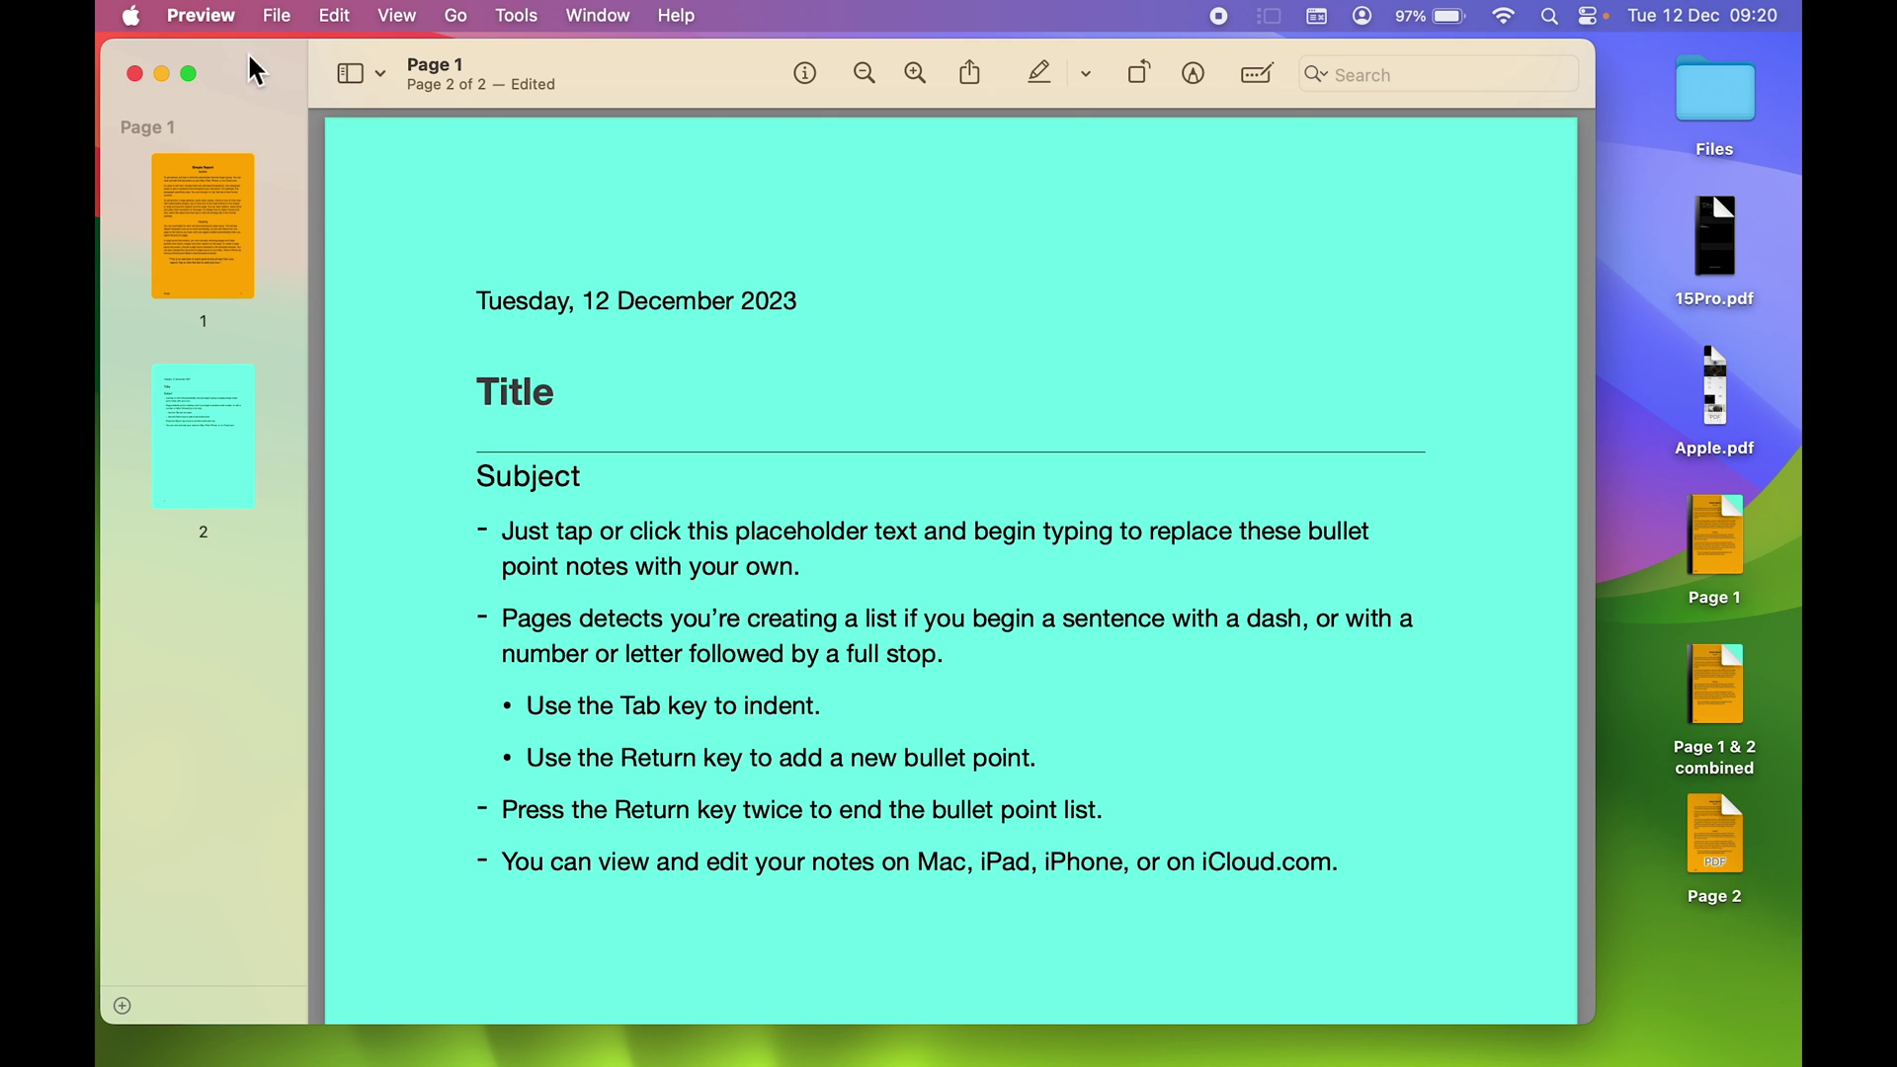
{"action": "left_click", "coordinate": [135, 75]}
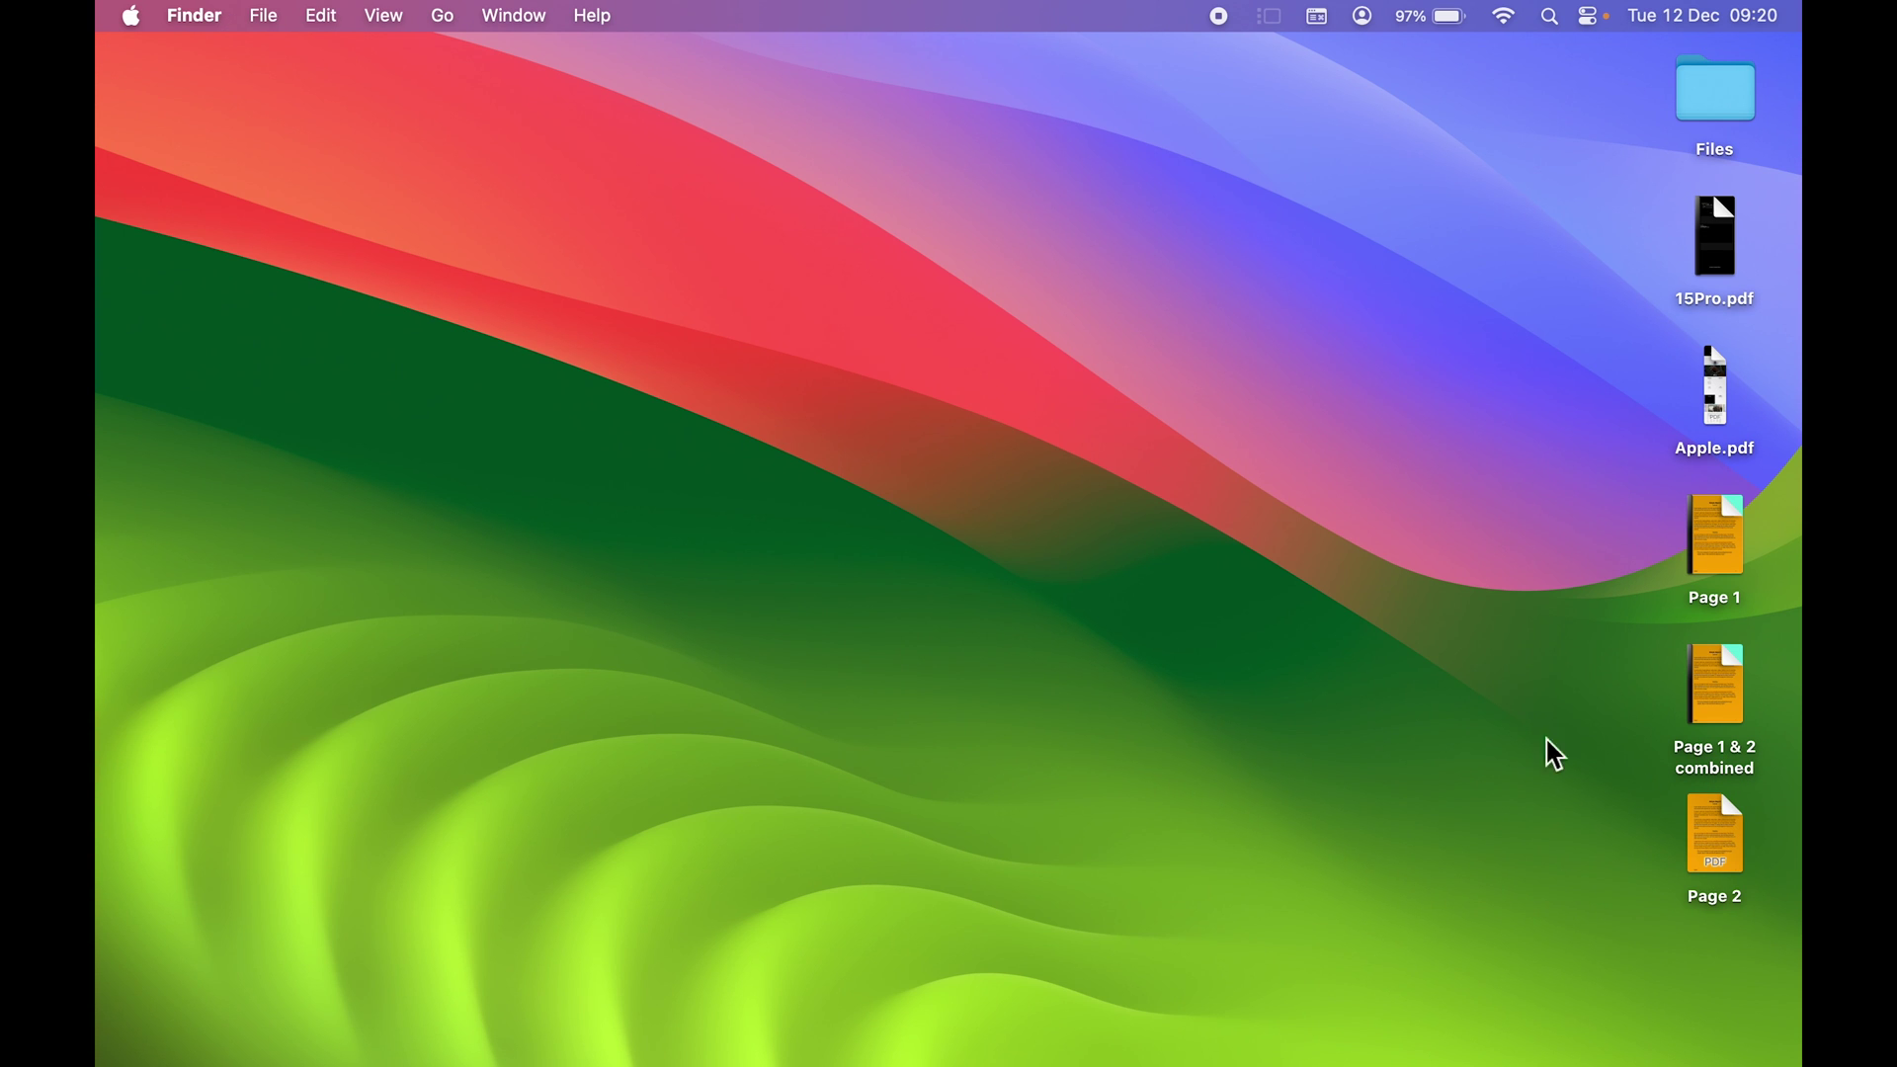
Open the "Page 1 & 2 combined" file from the desktop with Preview
{"action": "left_click", "coordinate": [1717, 771]}
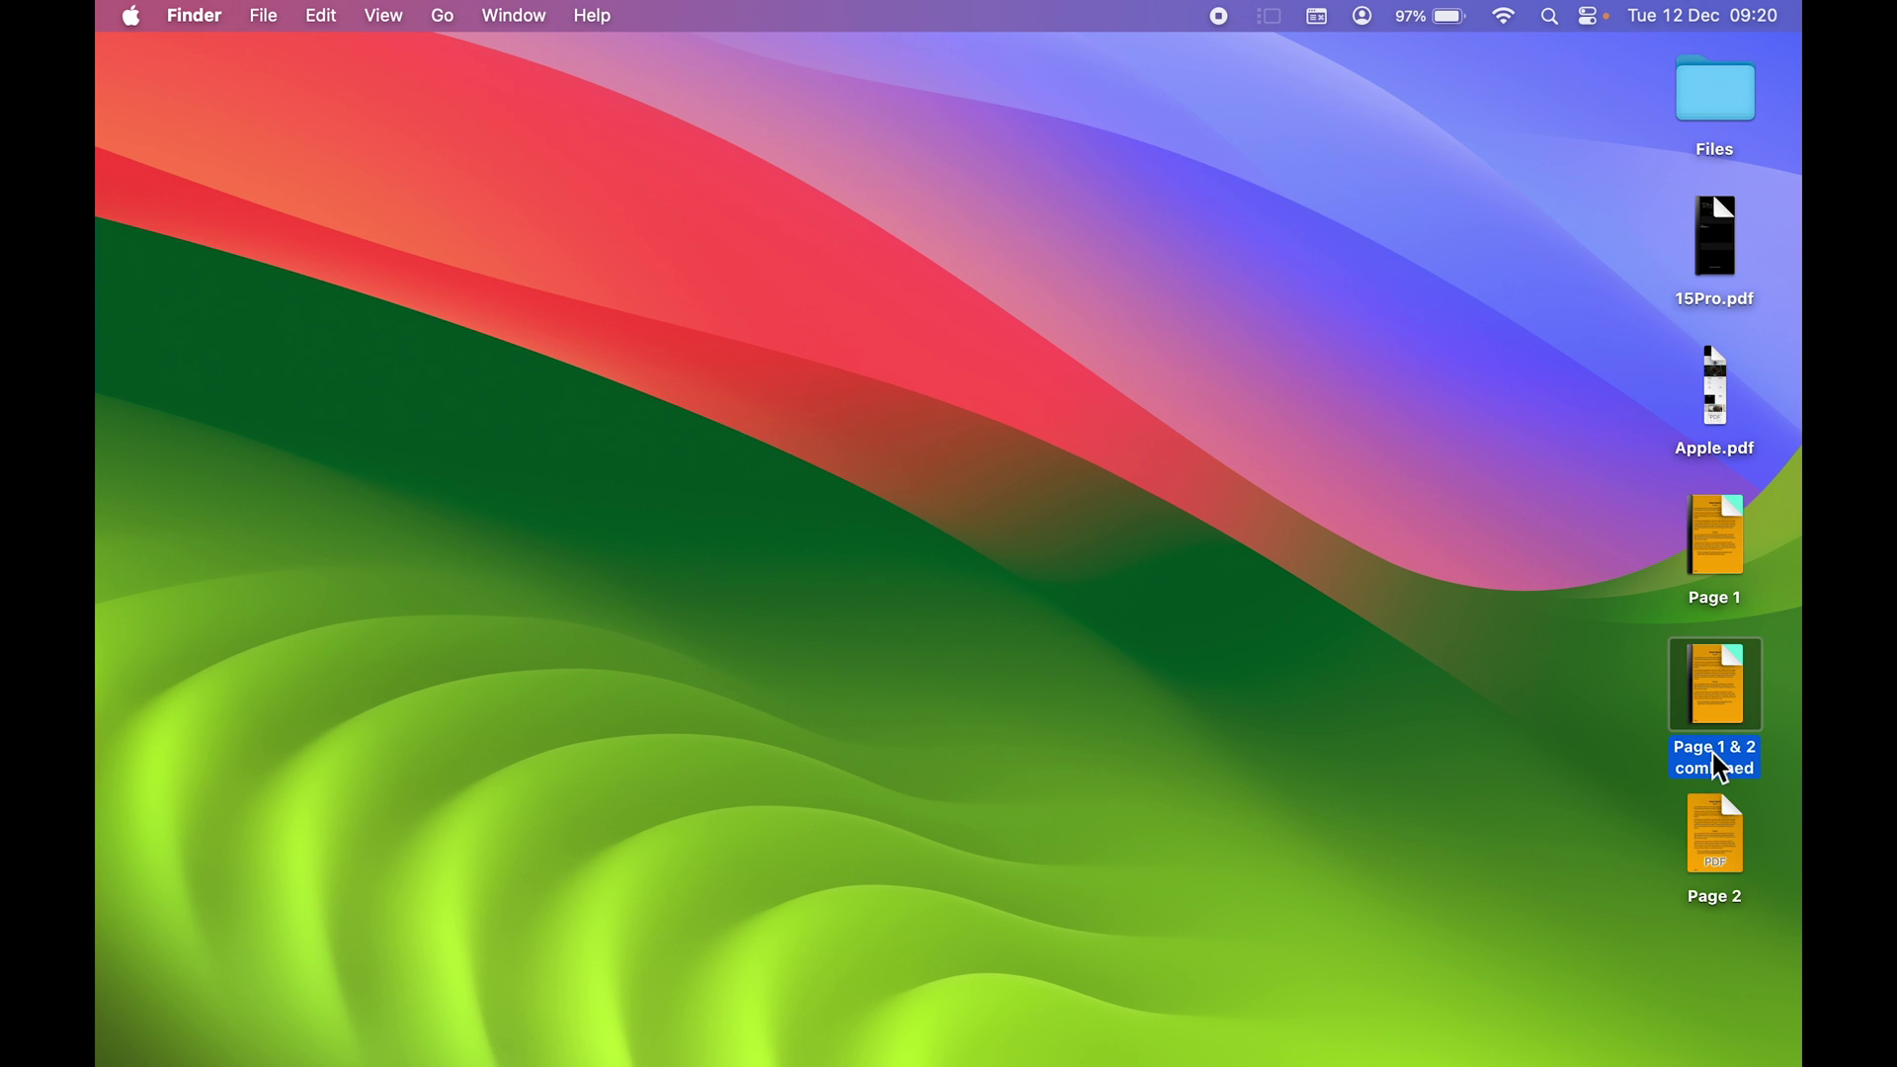
{"action": "right_click", "coordinate": [1719, 763]}
{"action": "mouse_move", "coordinate": [1417, 601]}
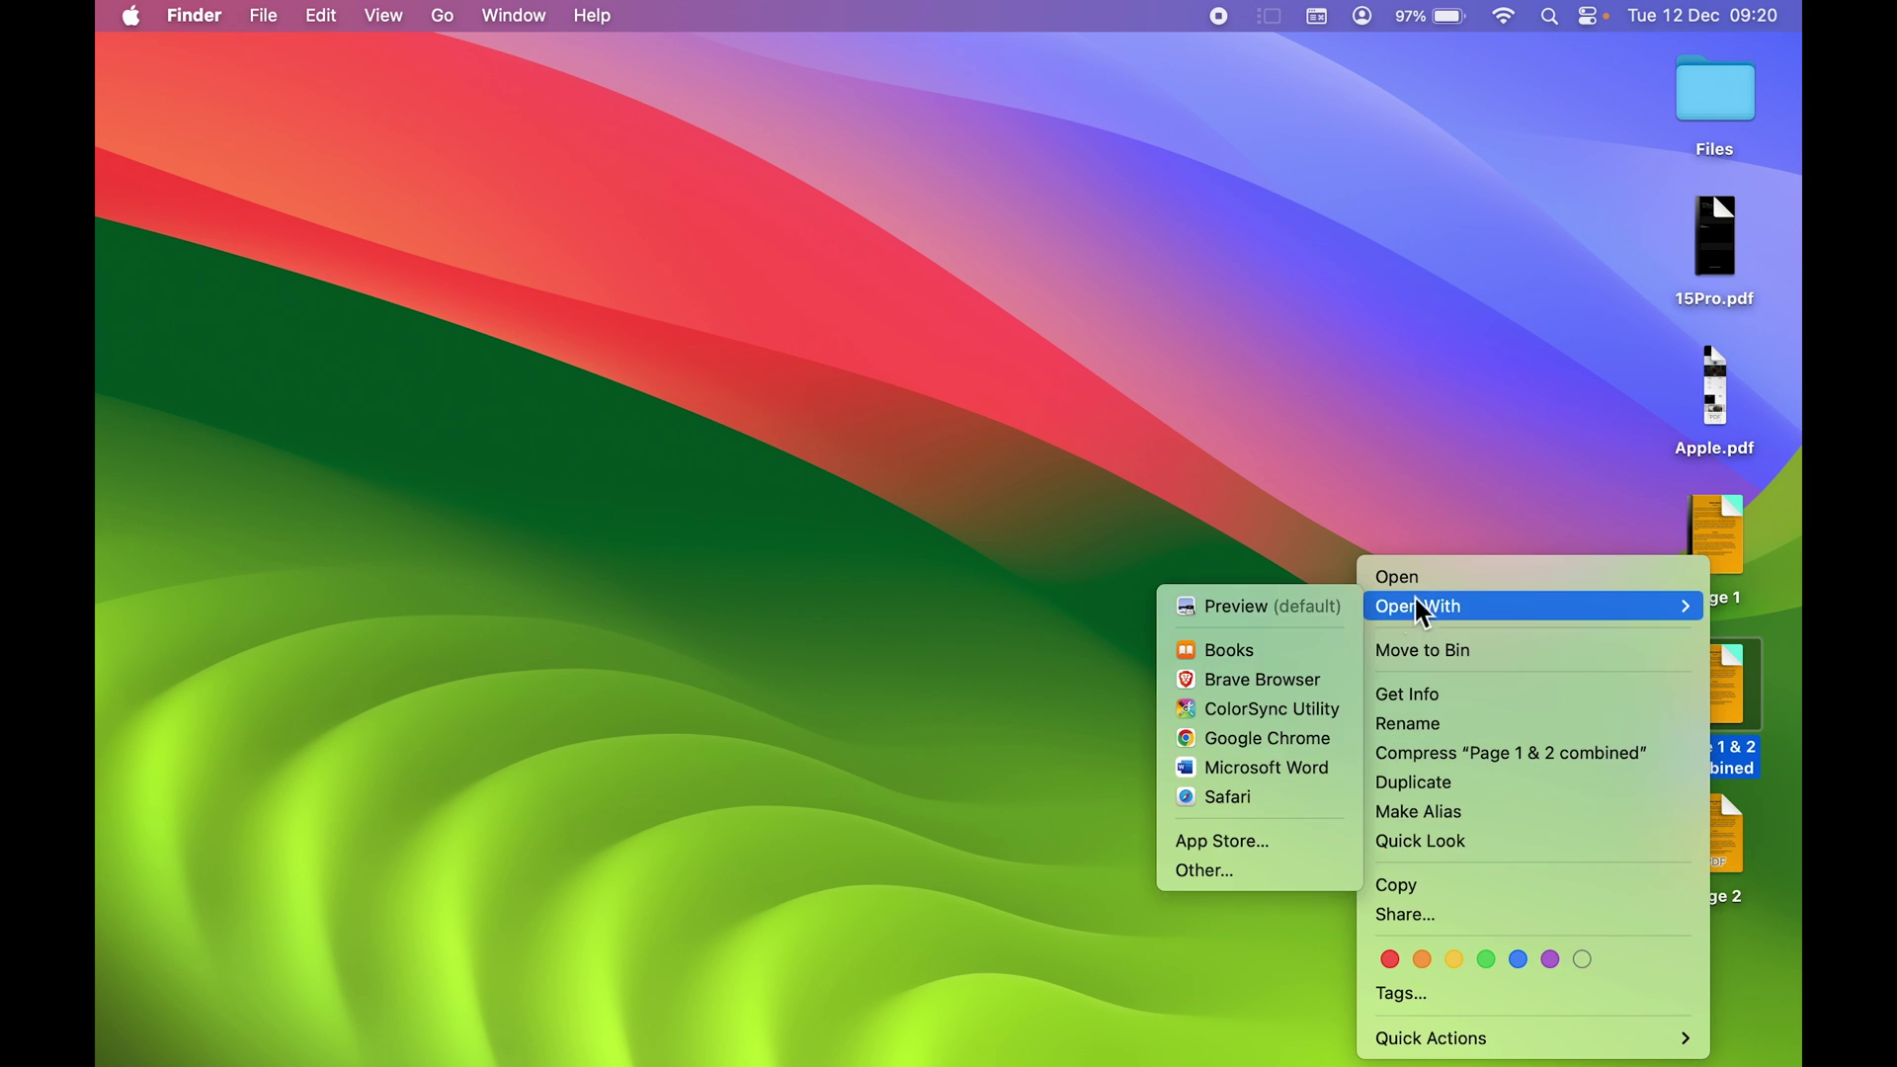
{"action": "left_click", "coordinate": [1255, 605]}
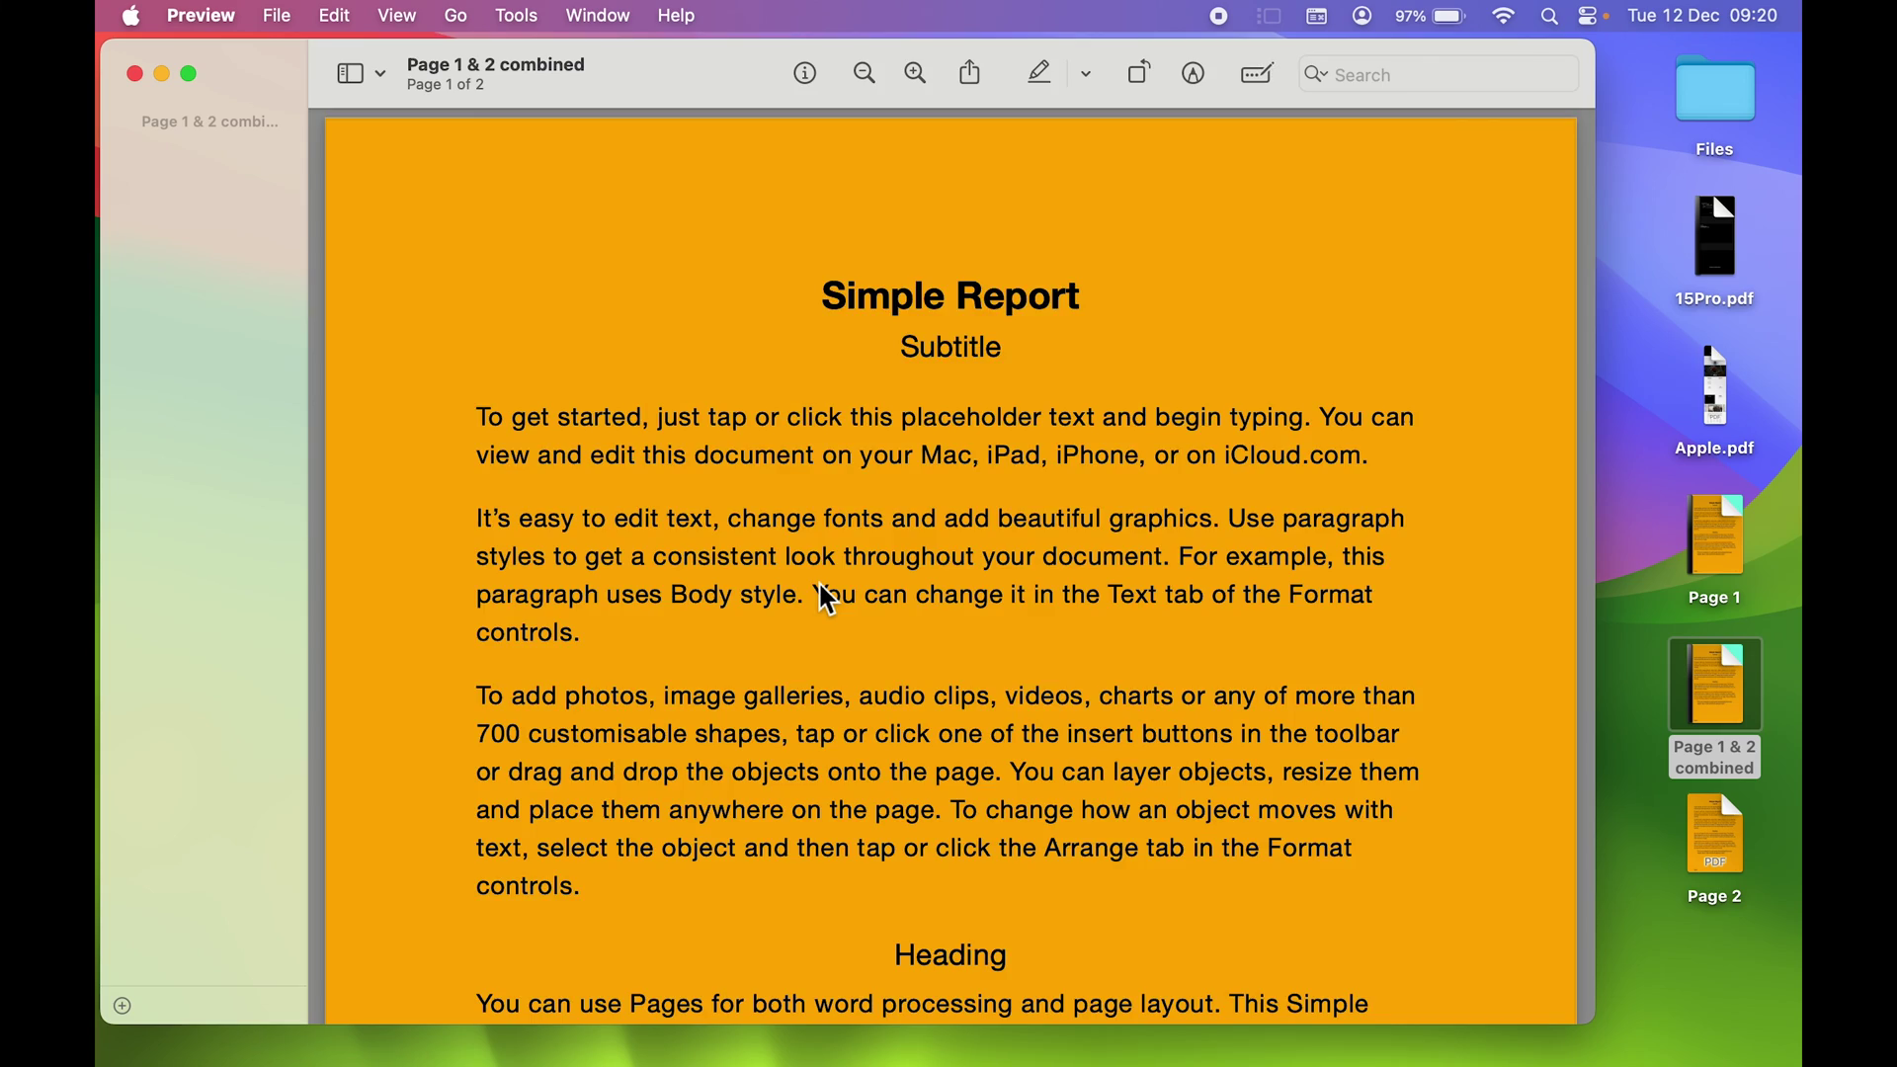
Look through both pages of the combined document, return to its first page and minimise the window
{"action": "scroll", "coordinate": [820, 588], "scroll_direction": "down", "scroll_amount": 20}
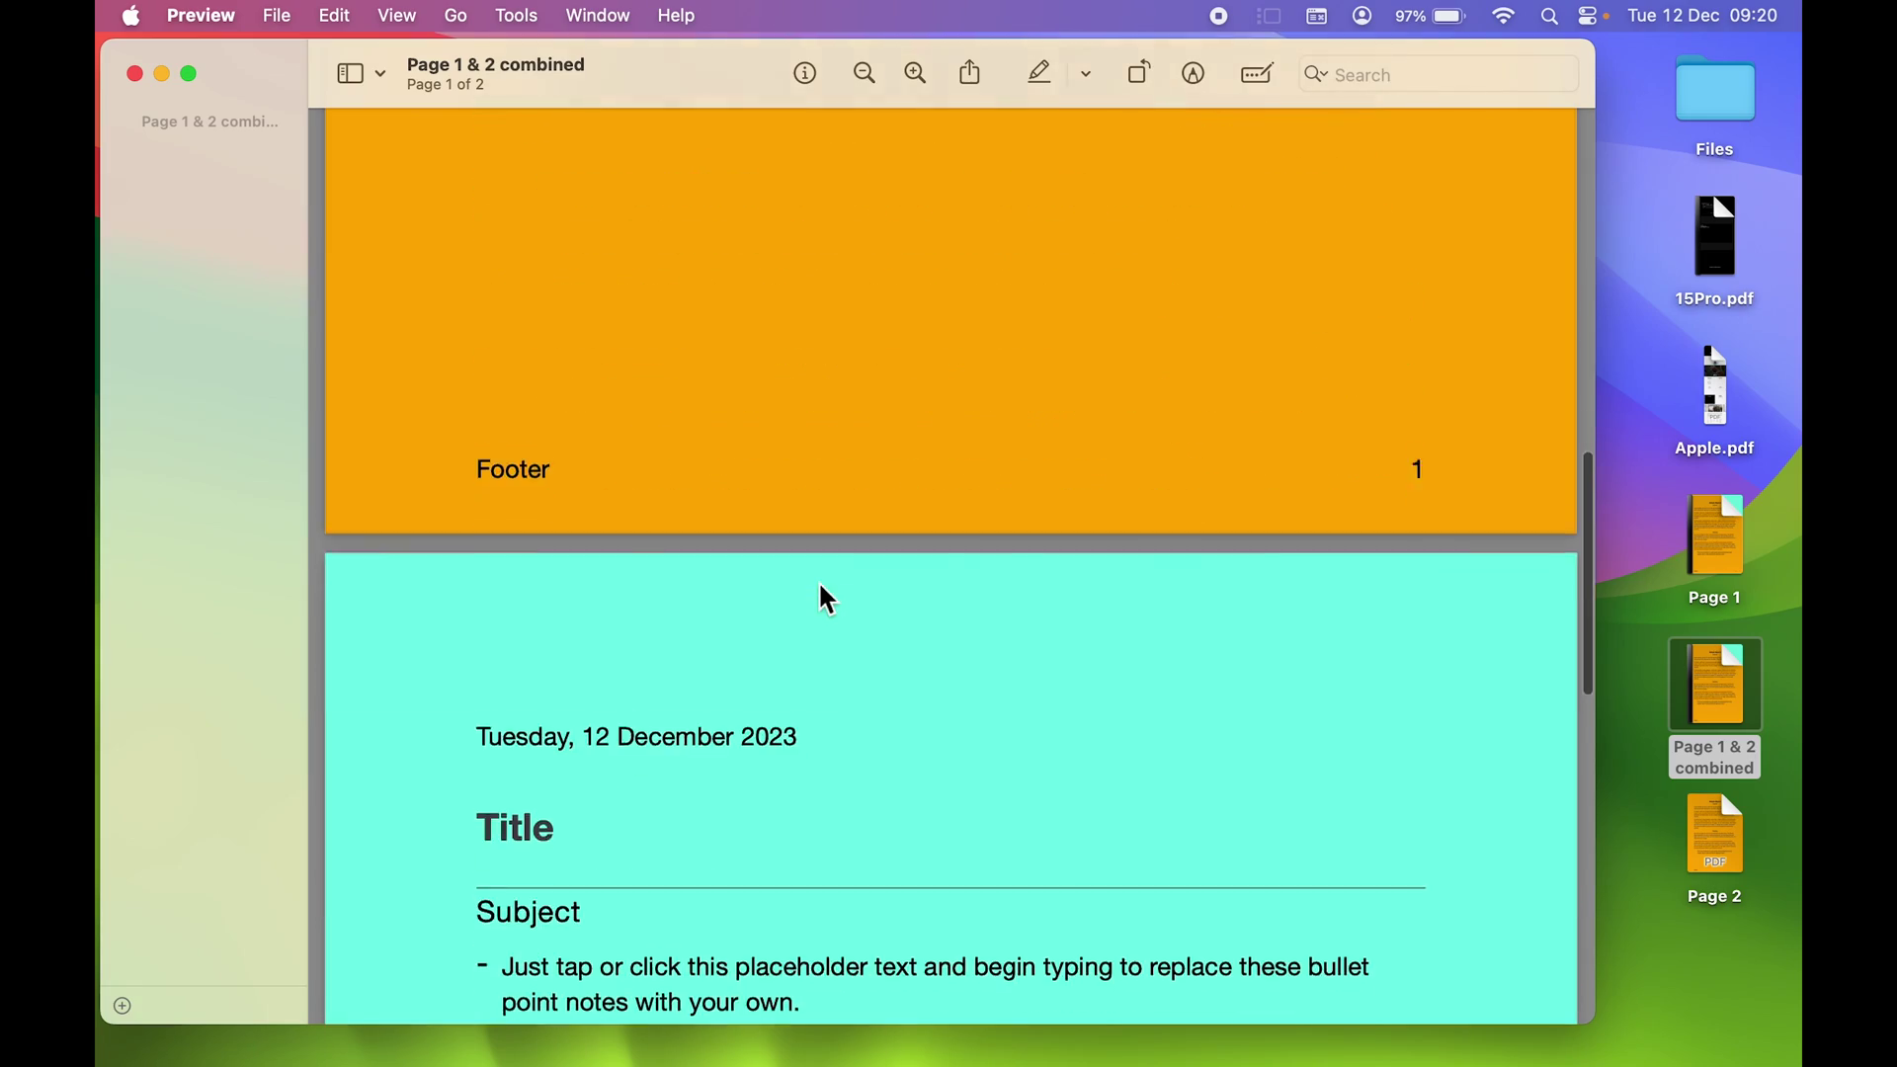
{"action": "scroll", "coordinate": [822, 588], "scroll_direction": "up", "scroll_amount": 15}
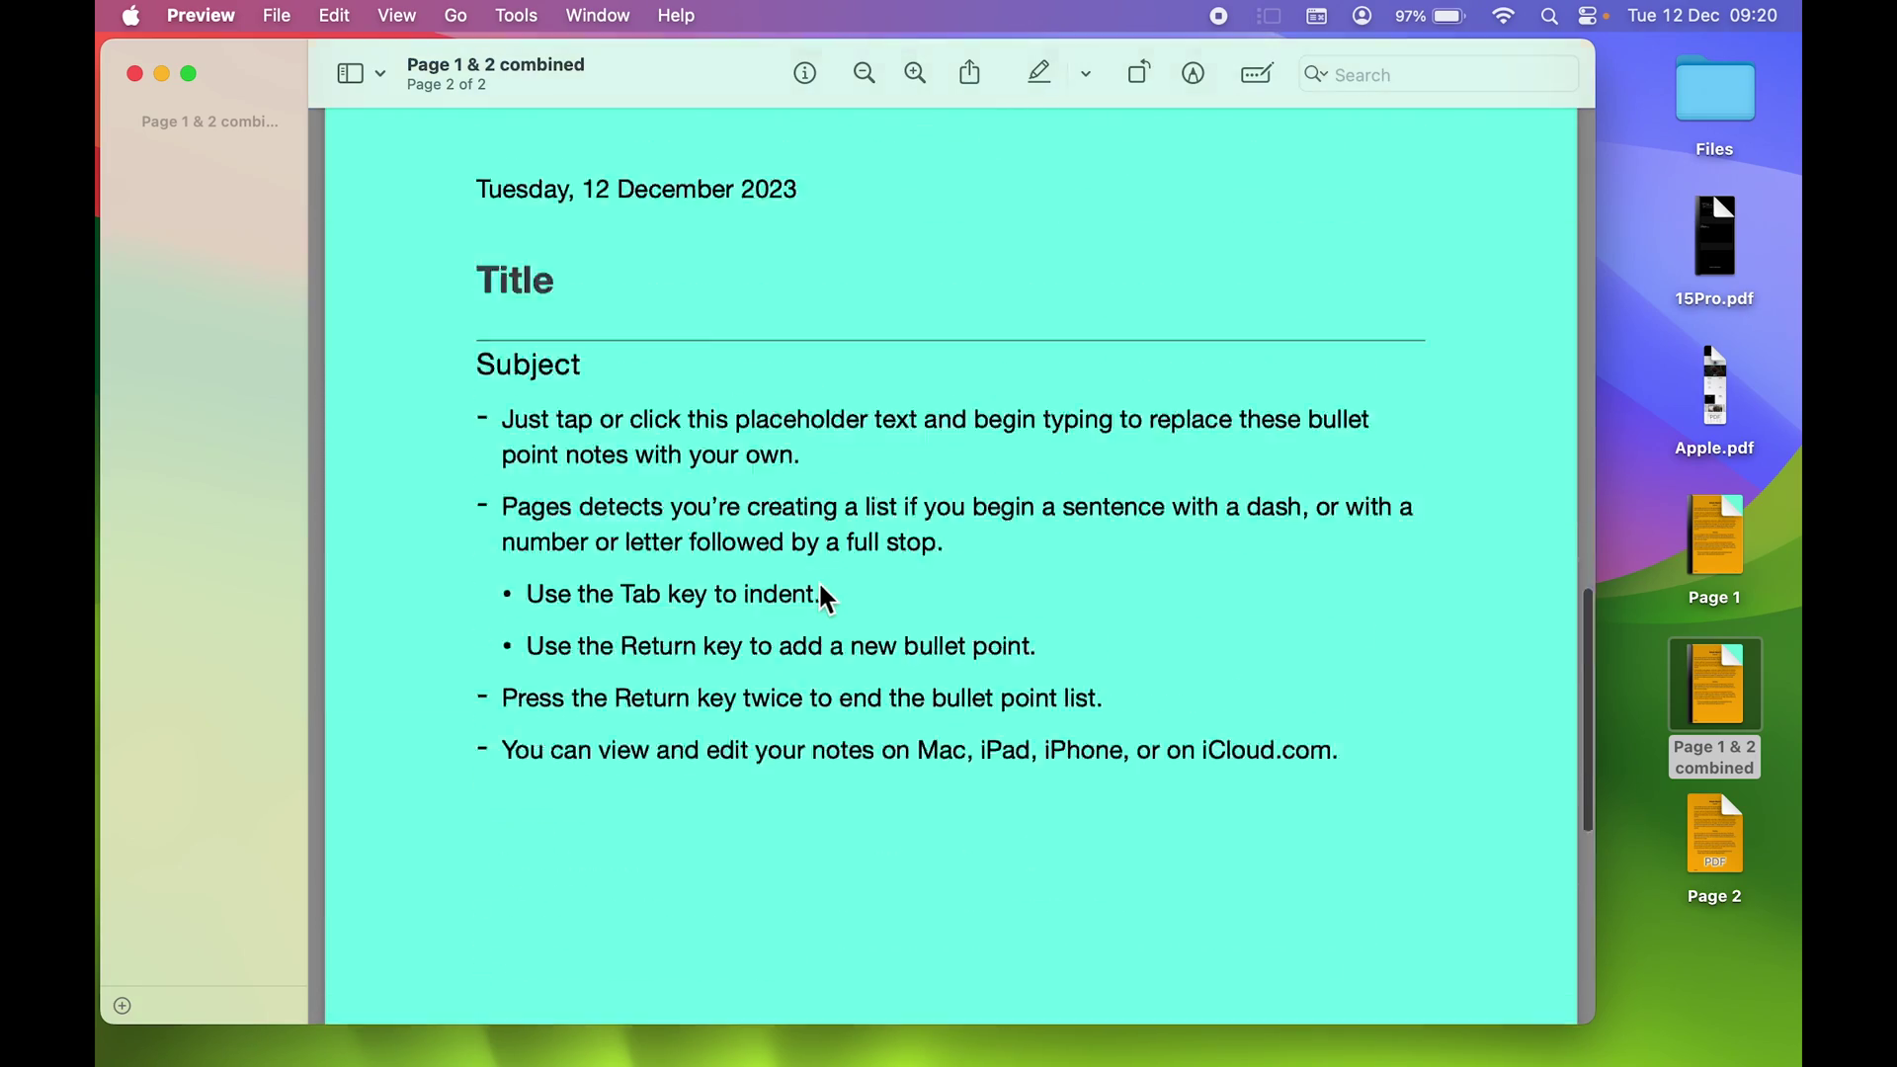
{"action": "scroll", "coordinate": [822, 589], "scroll_direction": "up", "scroll_amount": 10}
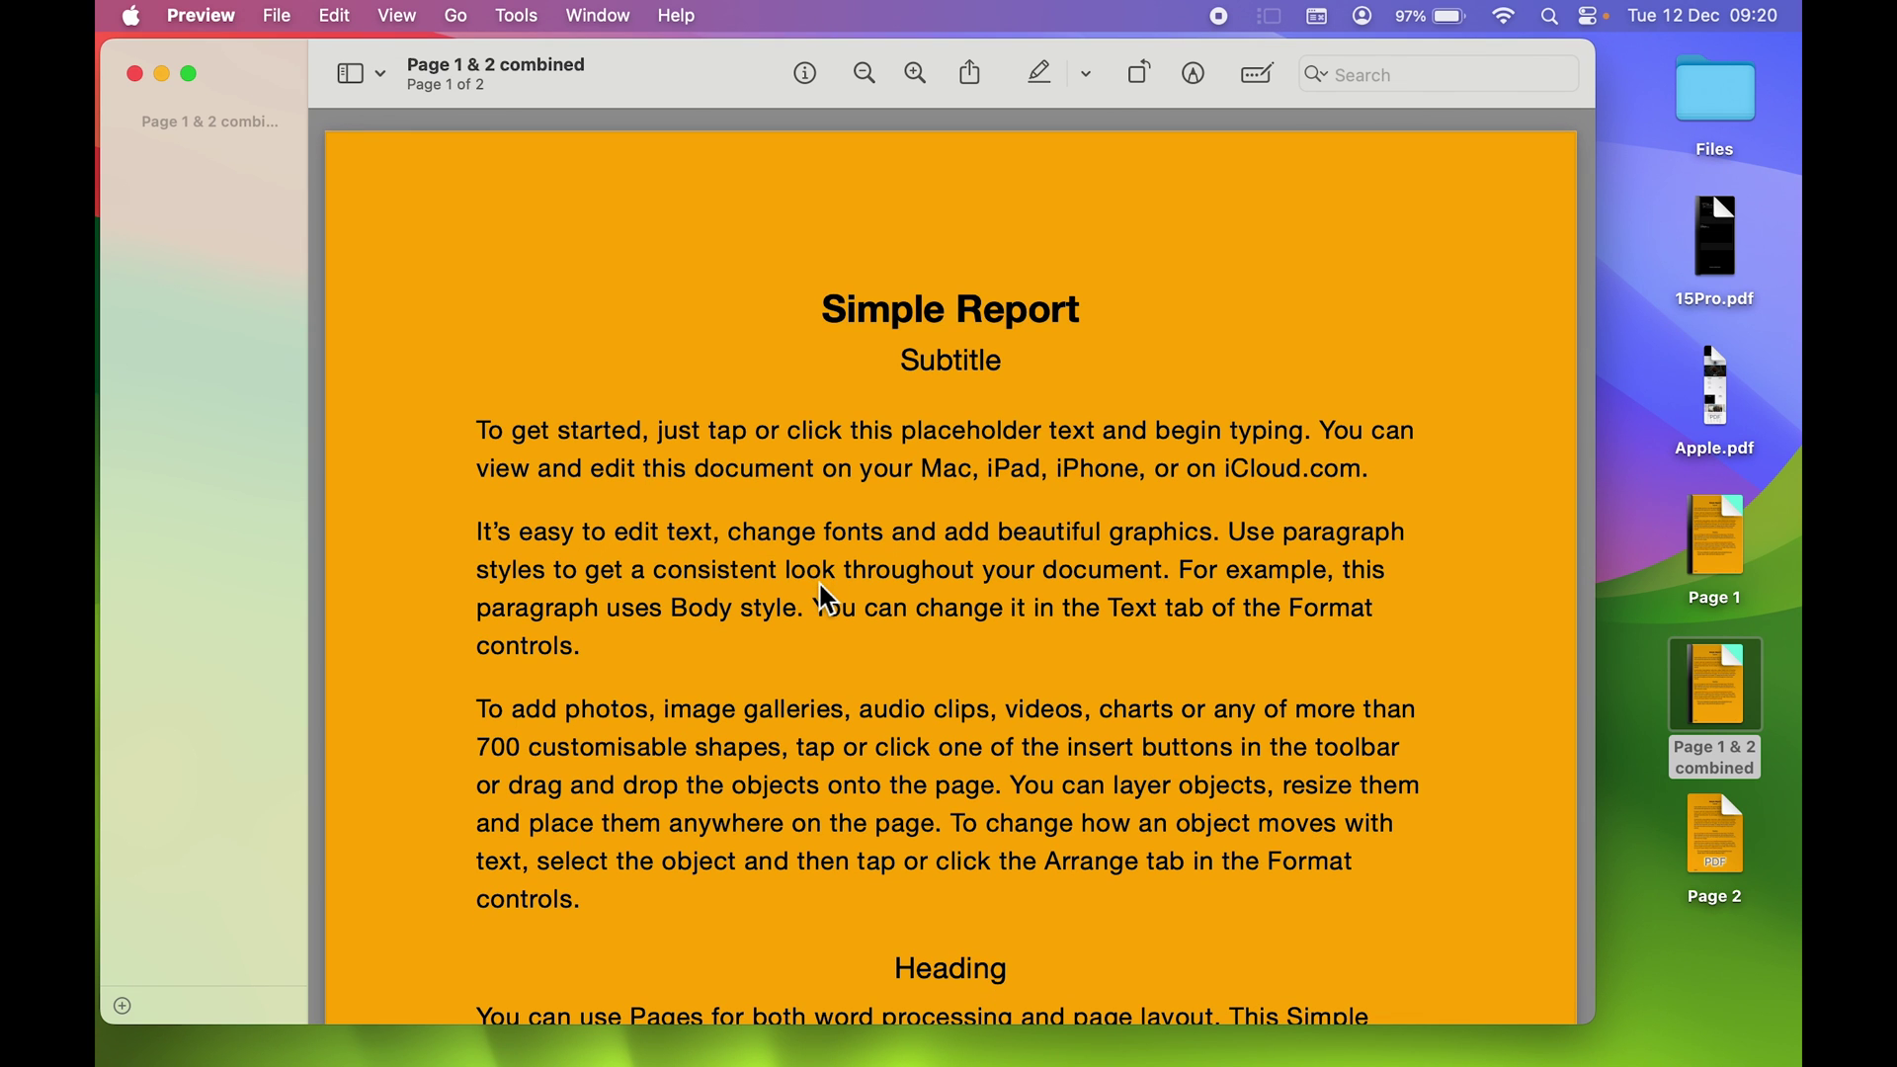
{"action": "left_click", "coordinate": [163, 75]}
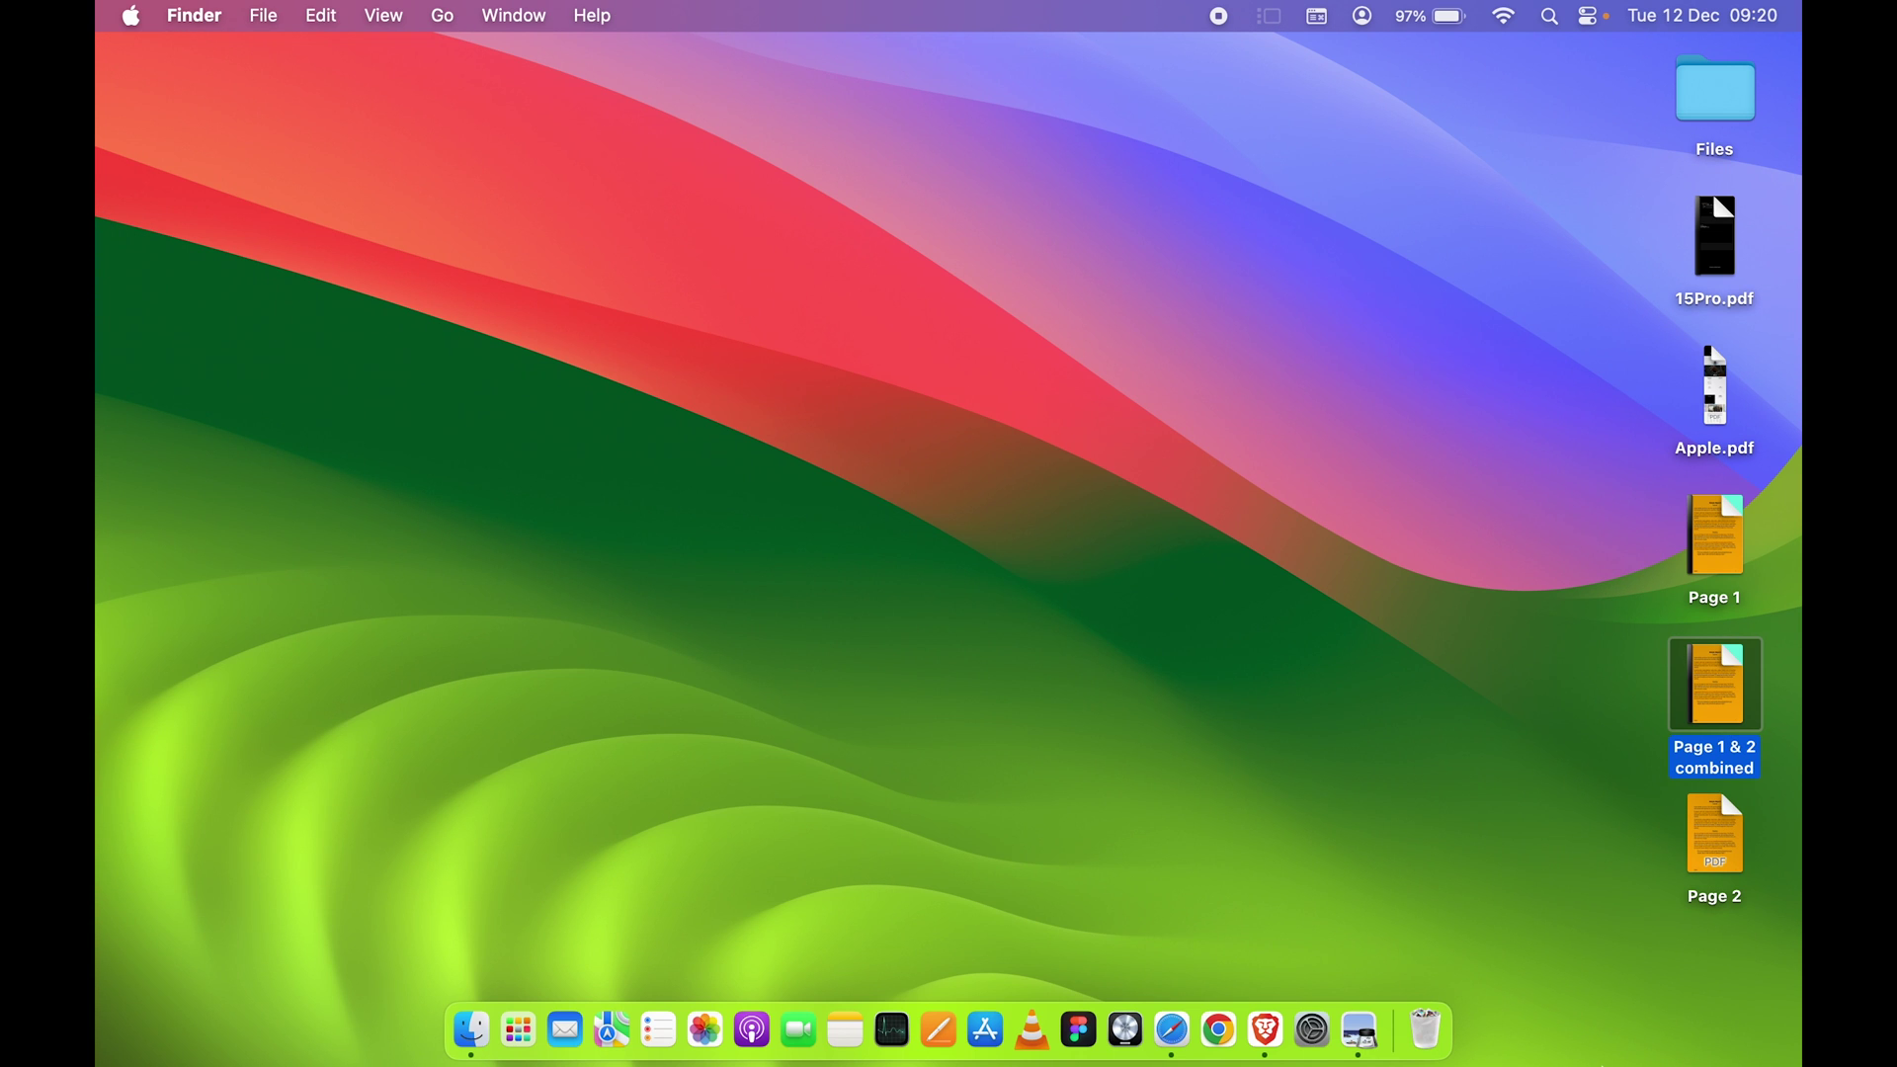